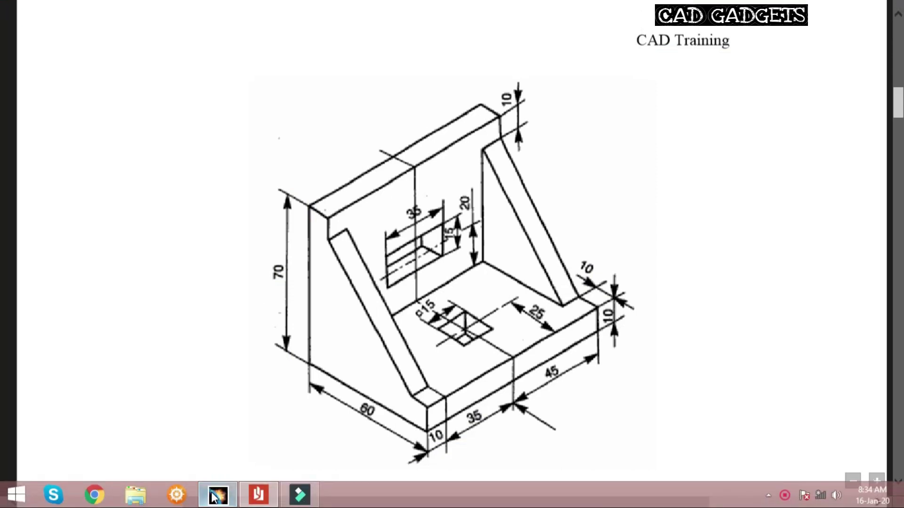
Step: Switch to CATIA V5 and create a new document of type Part
{"action": "left_click", "coordinate": [217, 493]}
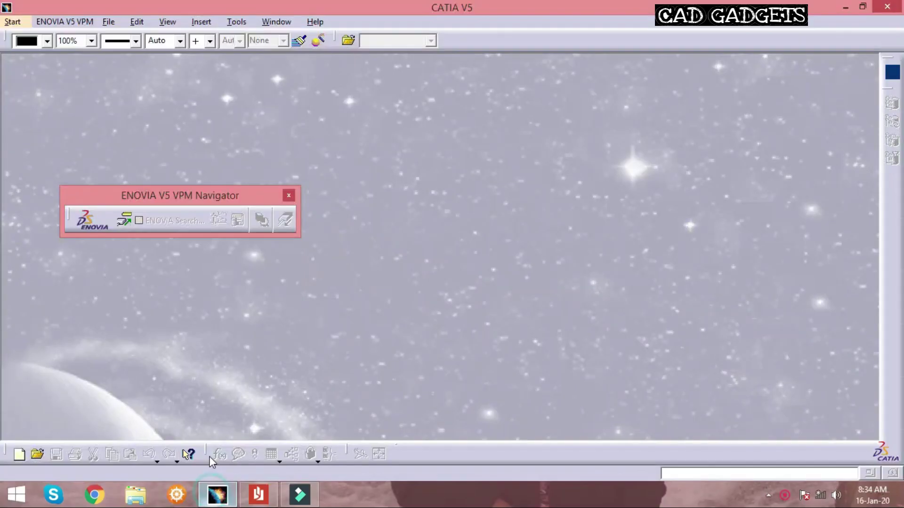
{"action": "left_click", "coordinate": [108, 22]}
{"action": "left_click", "coordinate": [134, 38]}
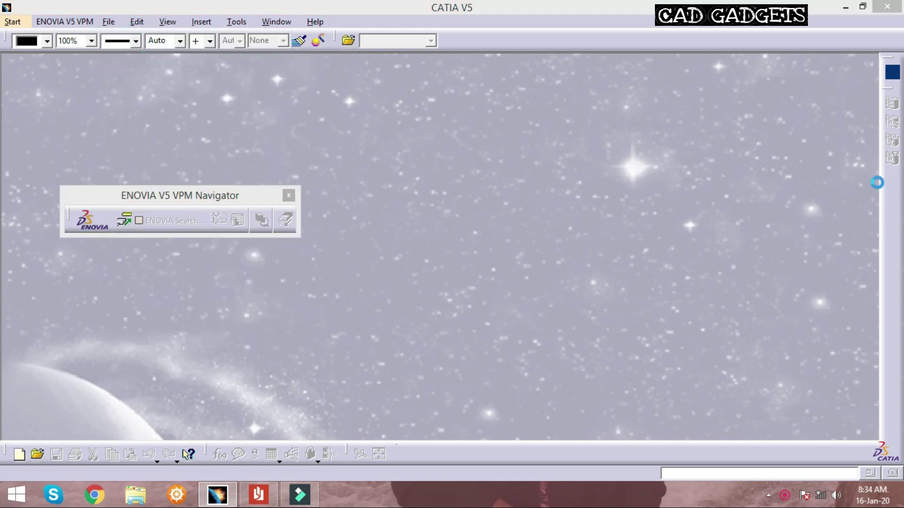
{"action": "scroll", "coordinate": [860, 356], "scroll_direction": "down", "scroll_amount": 4}
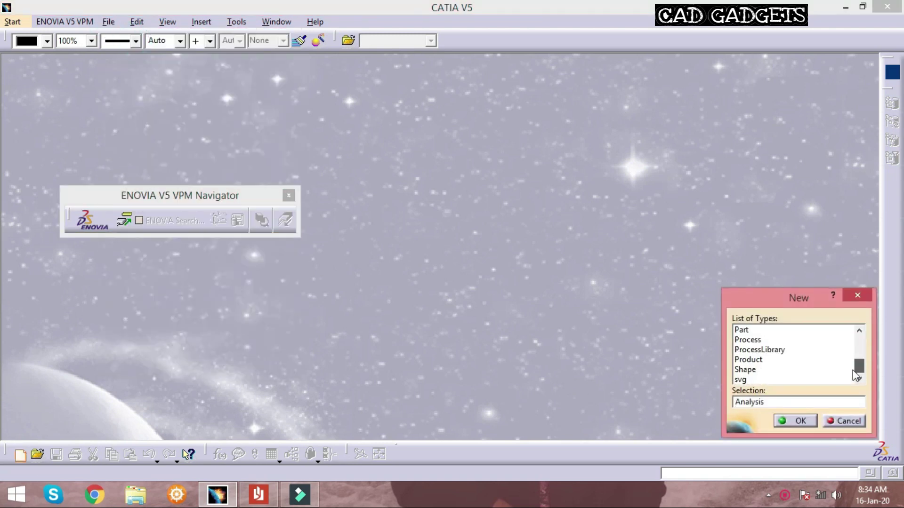
{"action": "left_click", "coordinate": [805, 330]}
{"action": "left_click", "coordinate": [795, 420]}
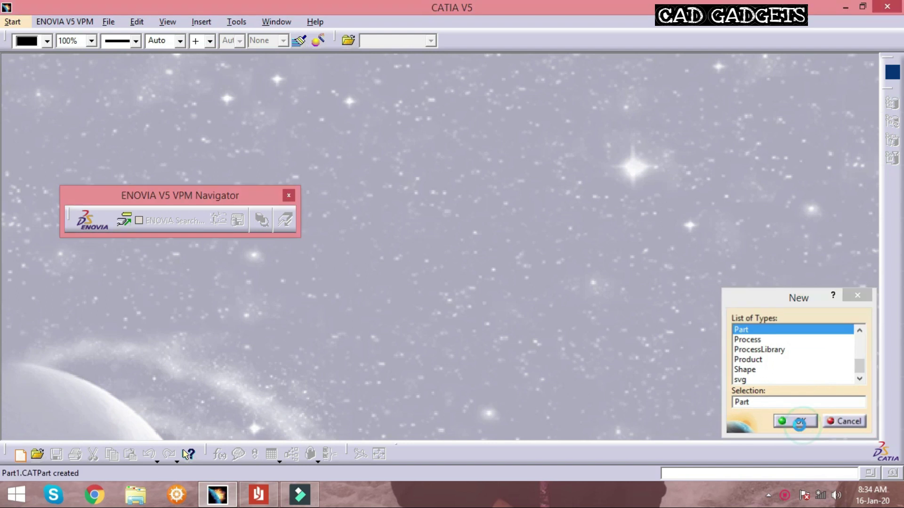
{"action": "left_click", "coordinate": [800, 423]}
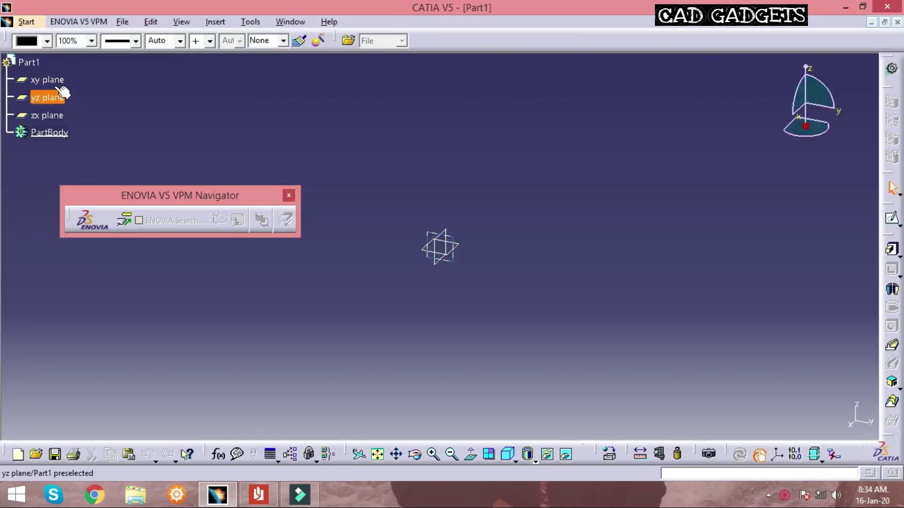
Step: Start a sketch on the xy plane and dock the floating ENOVIA V5 VPM Navigator and Sketch tools toolbars
{"action": "left_click", "coordinate": [47, 80]}
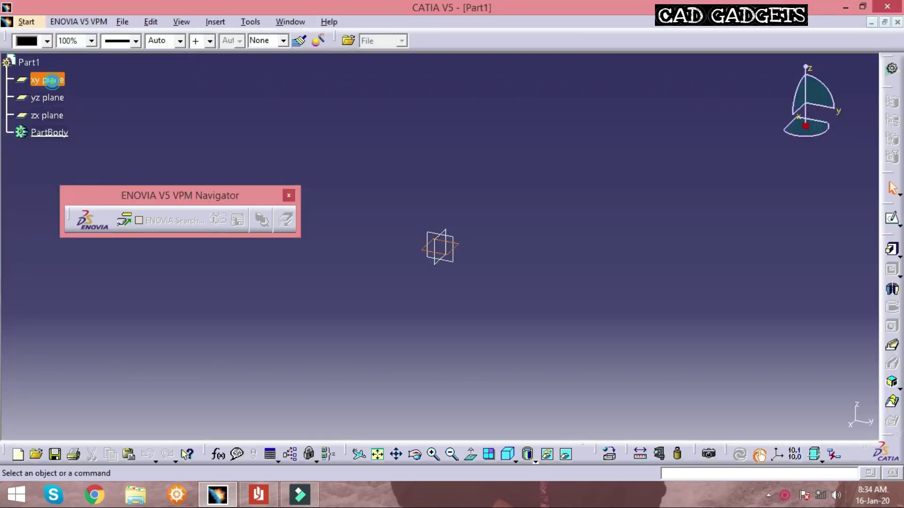
{"action": "left_click", "coordinate": [891, 219]}
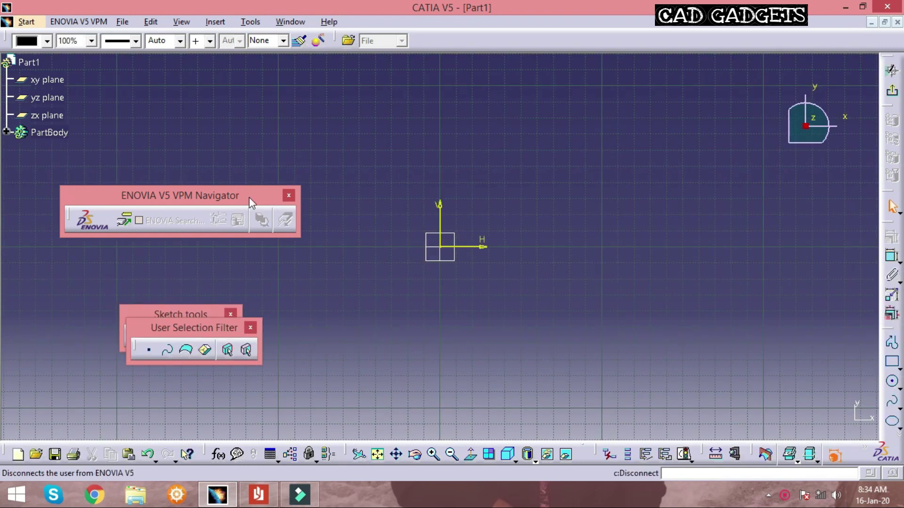
{"action": "left_click_drag", "start_coordinate": [239, 197], "coordinate": [607, 36]}
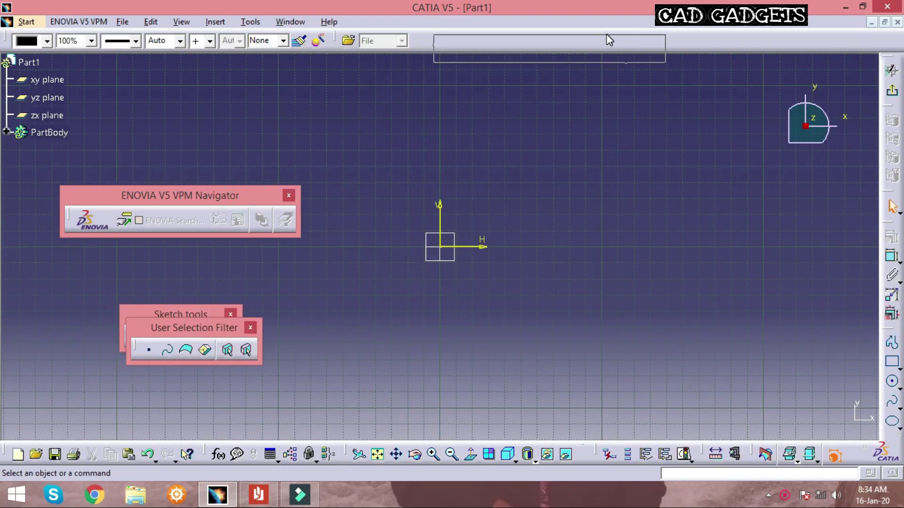
{"action": "mouse_move", "coordinate": [226, 323]}
{"action": "left_mouse_down"}
{"action": "mouse_move", "coordinate": [216, 114]}
{"action": "mouse_move", "coordinate": [630, 74]}
{"action": "mouse_move", "coordinate": [771, 41]}
{"action": "left_mouse_up"}
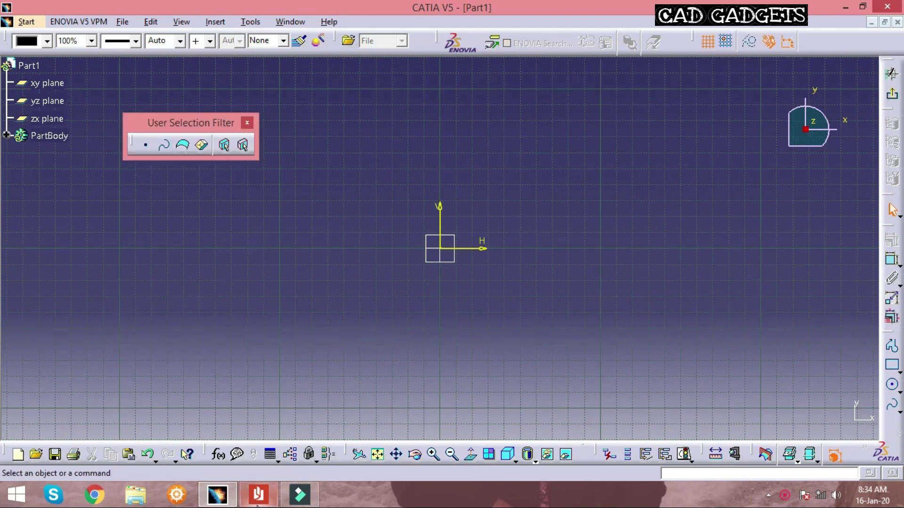
Step: Check the bracket's side dimensions in the reference drawing, and undock the Profile toolbar next to the sketch area
{"action": "left_click", "coordinate": [182, 449]}
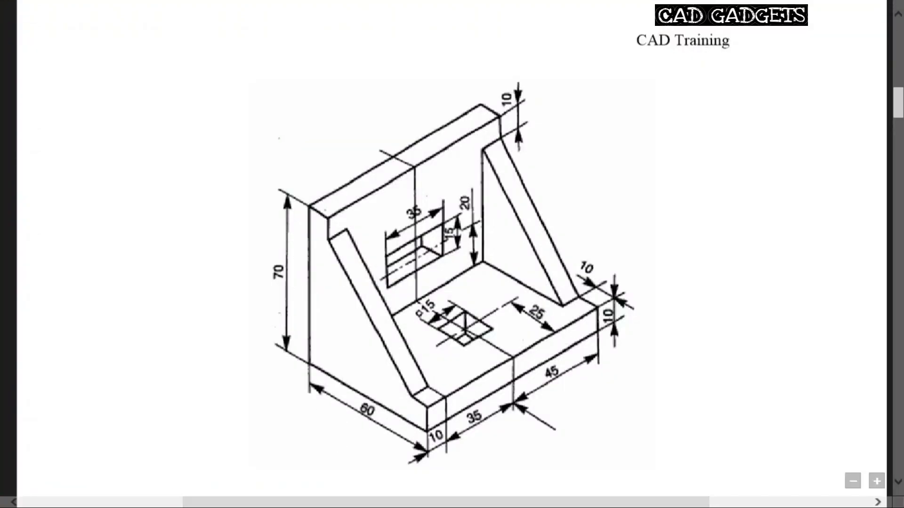
{"action": "left_click", "coordinate": [216, 495]}
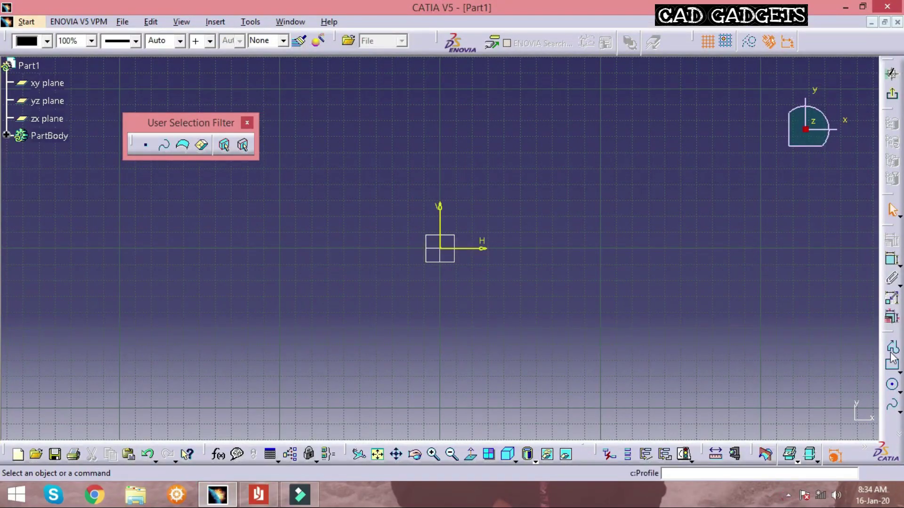
{"action": "left_click_drag", "start_coordinate": [880, 339], "coordinate": [807, 186]}
Step: Sketch a closed L-shaped profile right of the origin, about 126 mm wide and 114 mm tall, with legs about 18 mm and 10 mm thick
{"action": "left_click", "coordinate": [814, 190]}
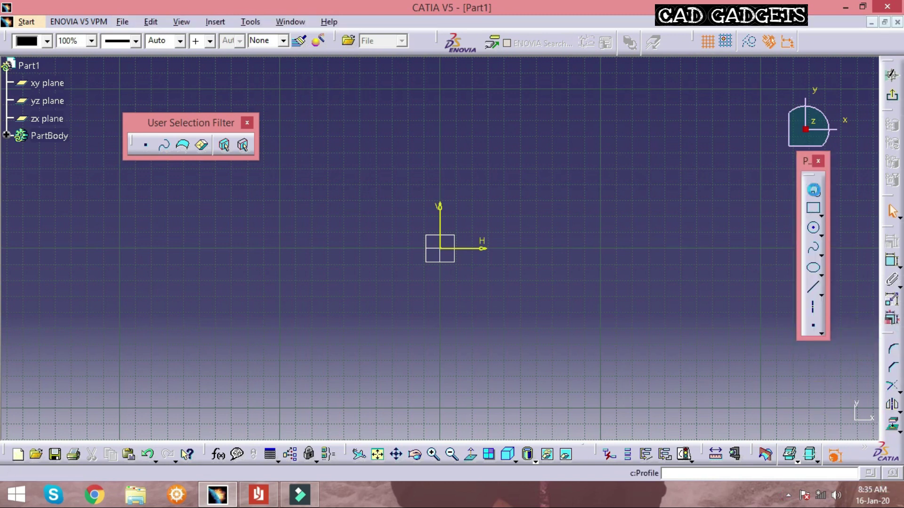
{"action": "middle_click_drag", "start_coordinate": [473, 168], "coordinate": [431, 175]}
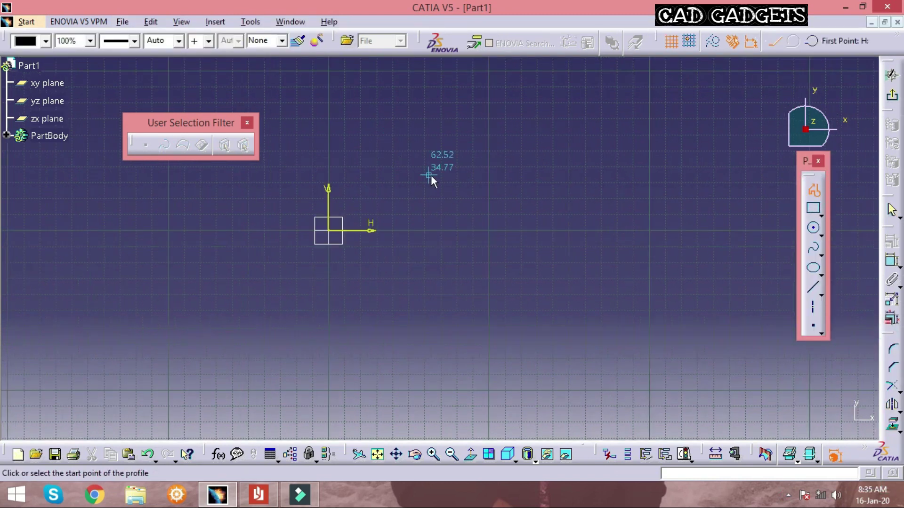
{"action": "left_click", "coordinate": [481, 161]}
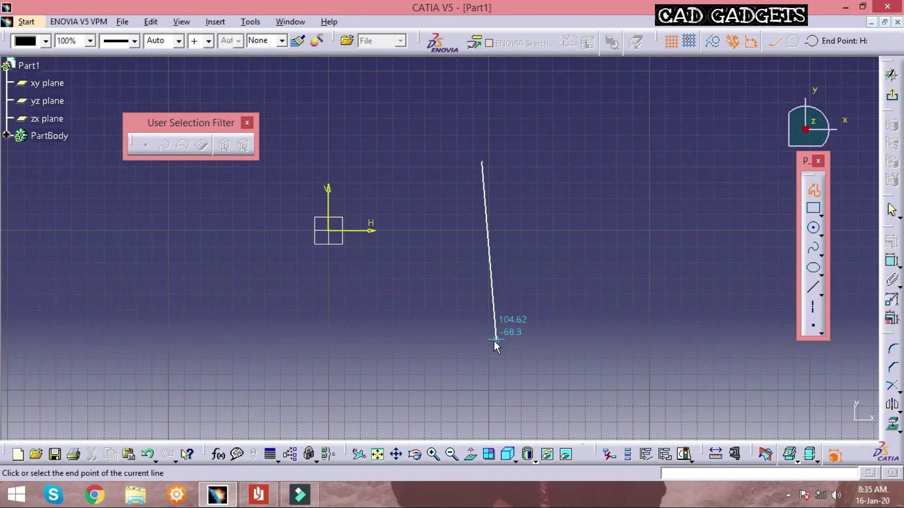
{"action": "left_click", "coordinate": [482, 343]}
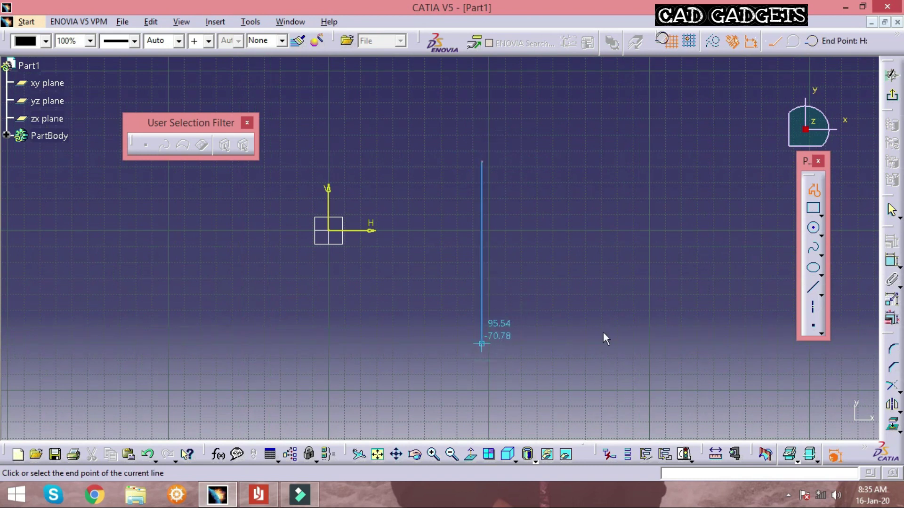
{"action": "left_click", "coordinate": [684, 344]}
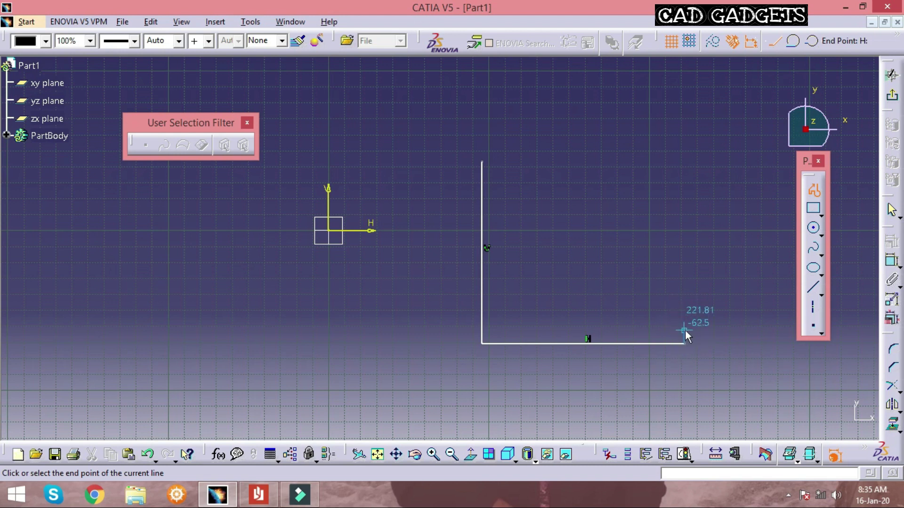
{"action": "left_click", "coordinate": [684, 328]}
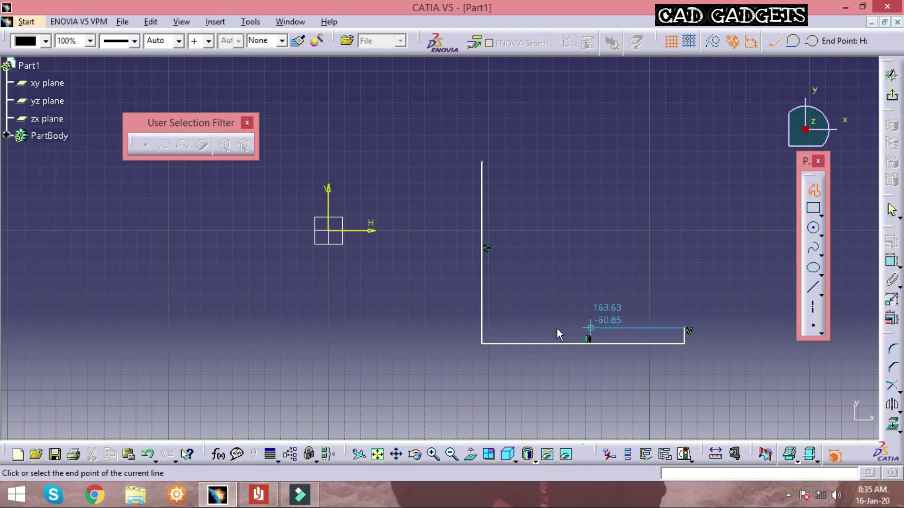
{"action": "left_click", "coordinate": [511, 328]}
{"action": "left_click", "coordinate": [512, 162]}
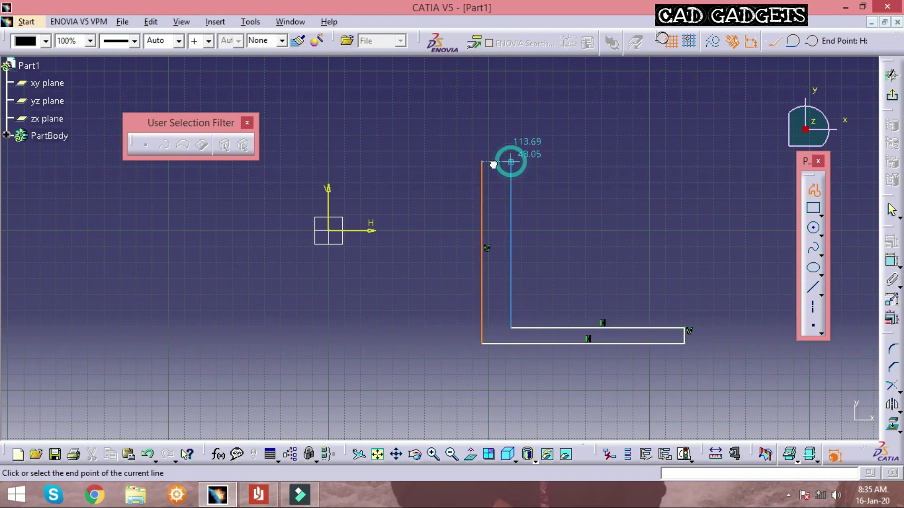
{"action": "left_click", "coordinate": [487, 163]}
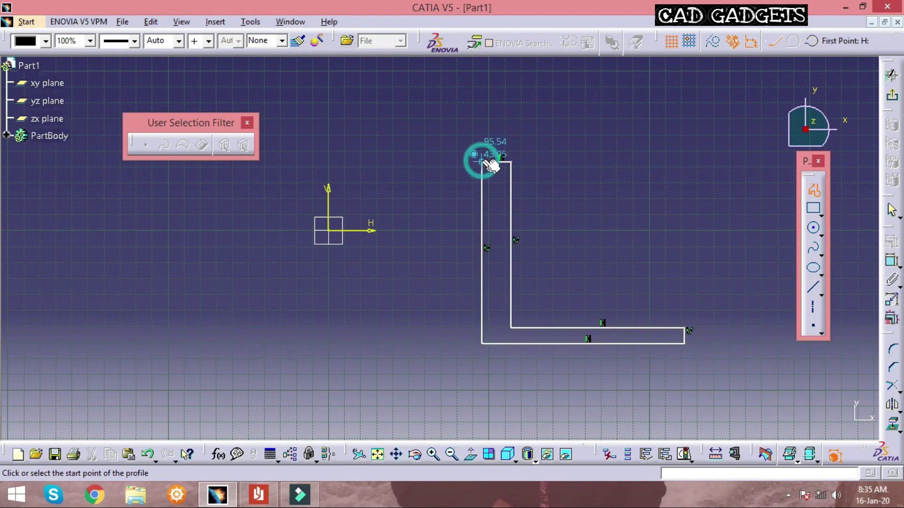
{"action": "left_click", "coordinate": [808, 193]}
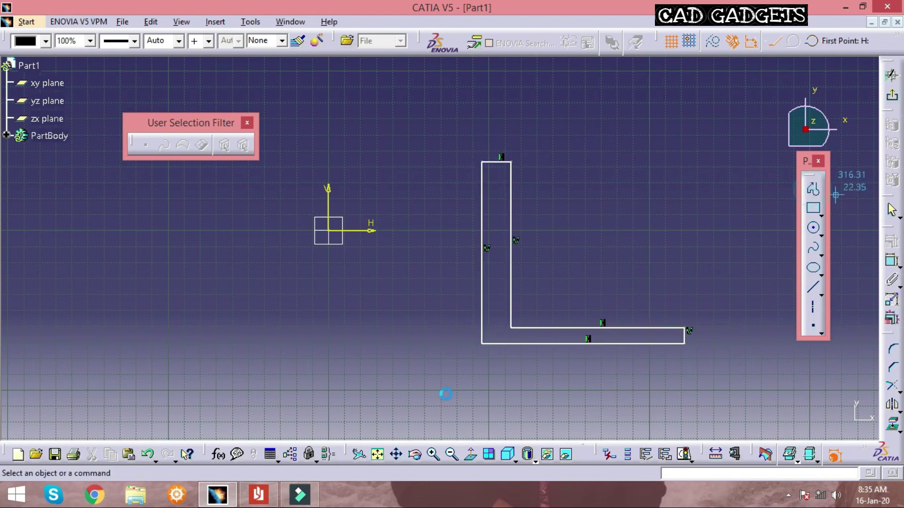
Step: Consult the reference drawing and constrain the thickness of the L-profile's vertical leg to 10 mm
{"action": "left_click", "coordinate": [256, 496]}
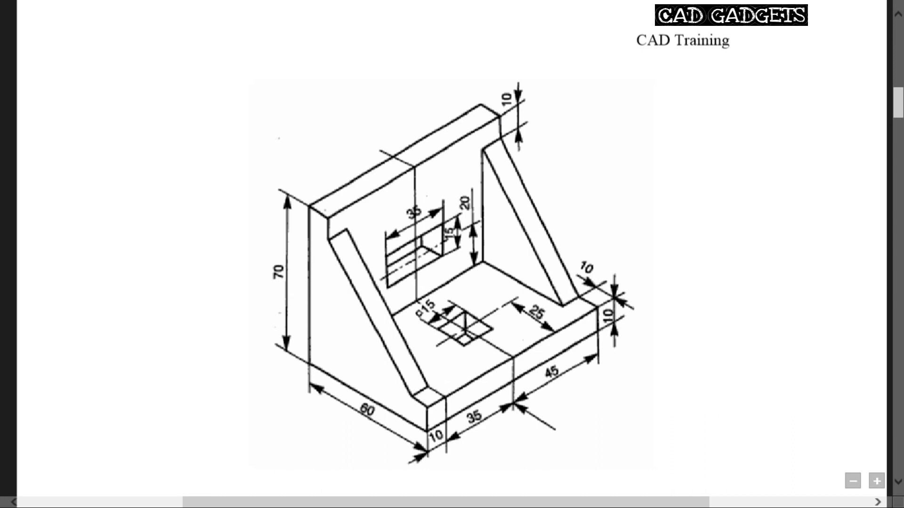
{"action": "left_click", "coordinate": [216, 494]}
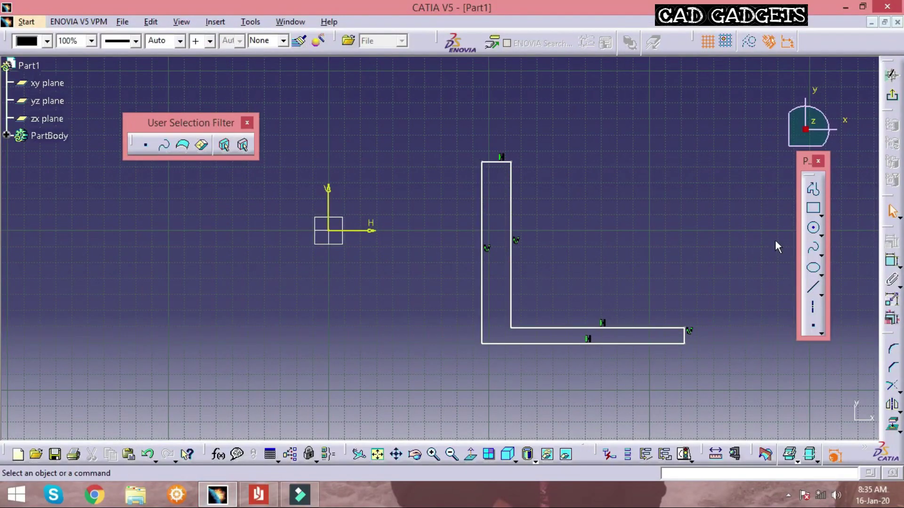
{"action": "left_click", "coordinate": [891, 261]}
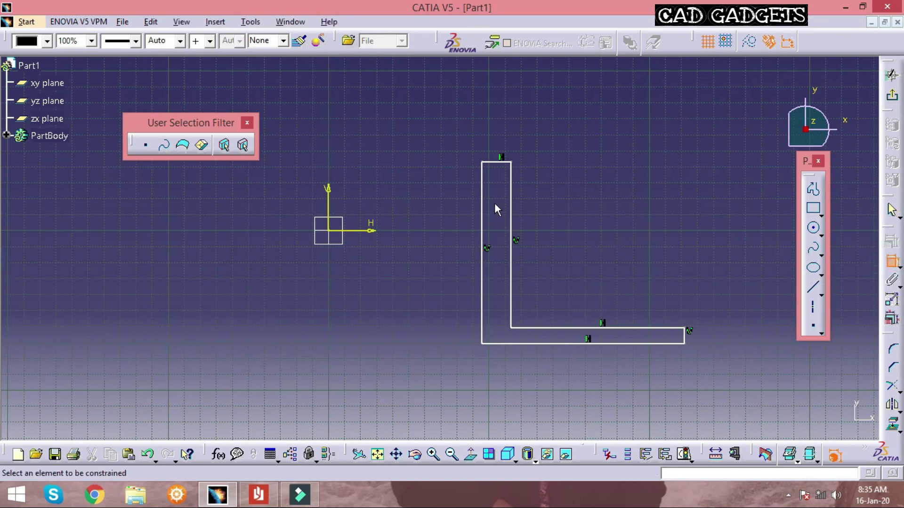
{"action": "left_click", "coordinate": [511, 201]}
{"action": "left_click", "coordinate": [481, 198]}
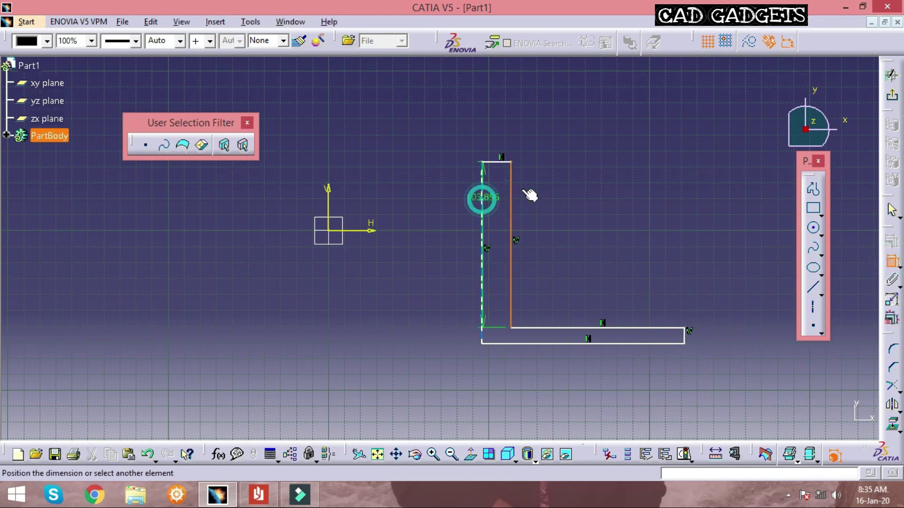
{"action": "left_click", "coordinate": [598, 157]}
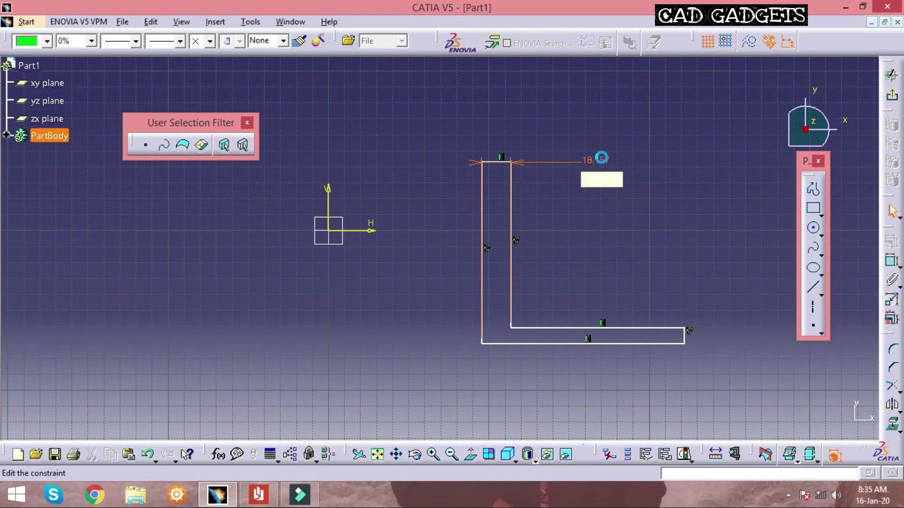
{"action": "double_click", "coordinate": [603, 161]}
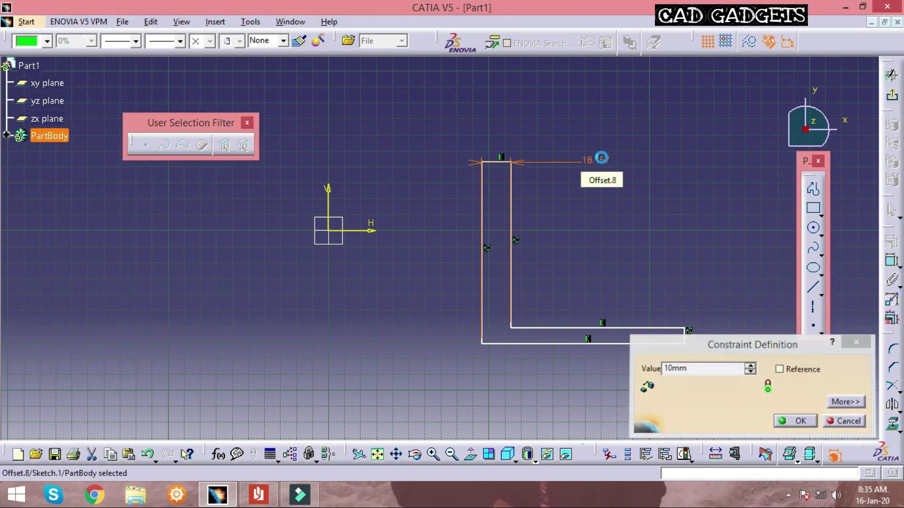
{"action": "key", "text": "Return"}
Step: Constrain the thickness of the L-profile's horizontal leg to 10 mm
{"action": "left_click", "coordinate": [622, 328]}
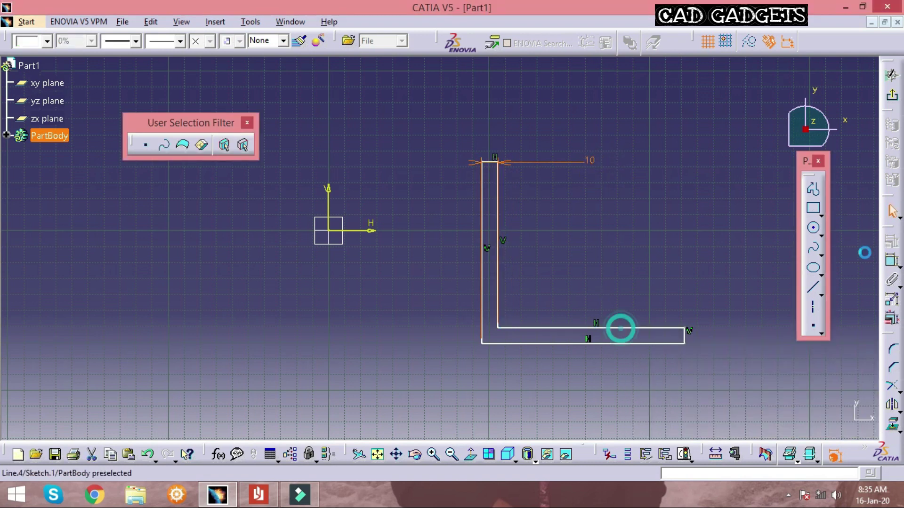
{"action": "left_click", "coordinate": [891, 265]}
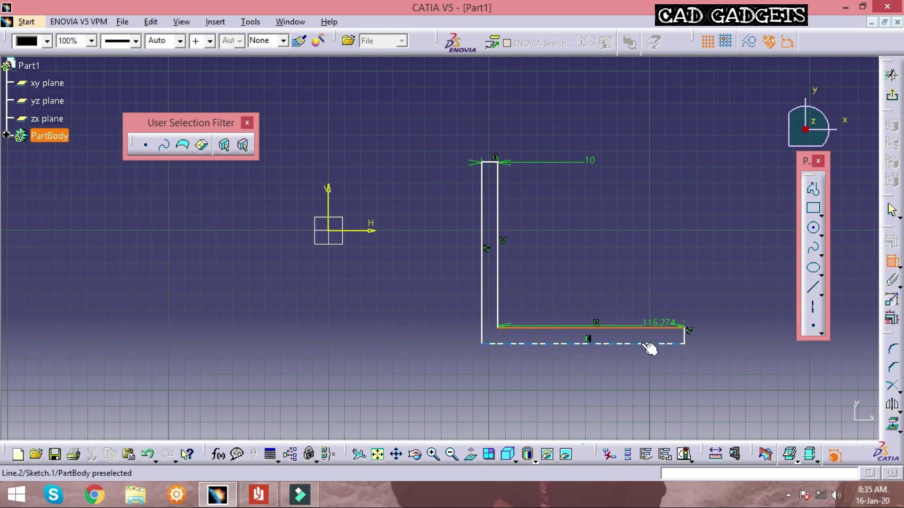
{"action": "left_click", "coordinate": [647, 347]}
{"action": "left_click", "coordinate": [682, 278]}
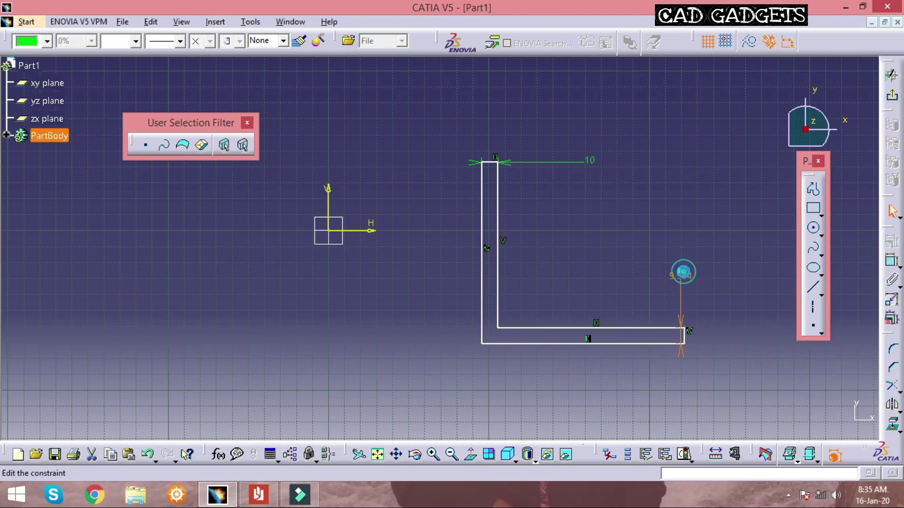
{"action": "double_click", "coordinate": [685, 278]}
{"action": "type", "text": "10"}
{"action": "key", "text": "Return"}
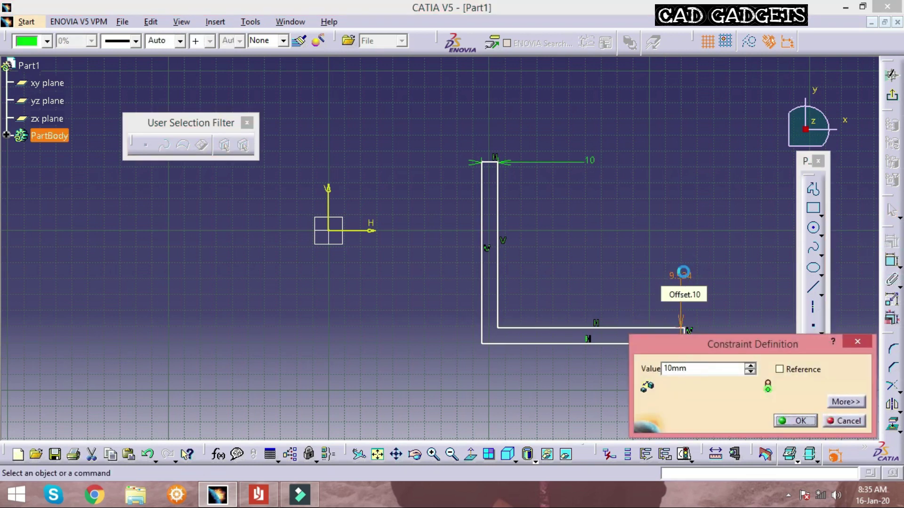
{"action": "left_click", "coordinate": [589, 255]}
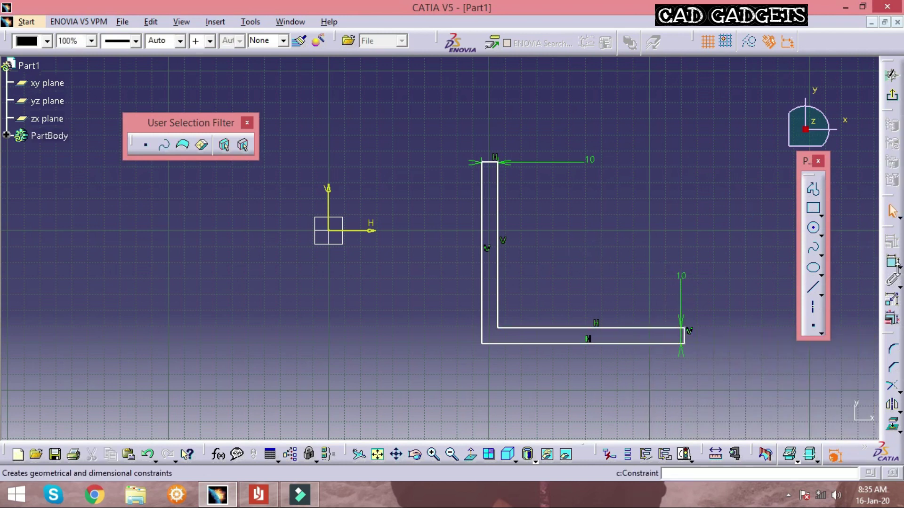
Step: Dimension the bottom edge of the L-profile and set its length to 60 mm
{"action": "left_click", "coordinate": [894, 264]}
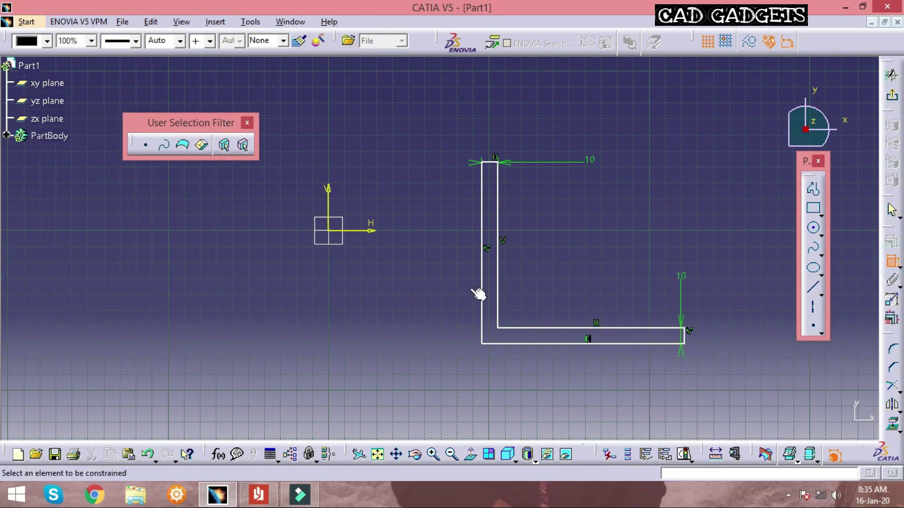
{"action": "left_click", "coordinate": [517, 344]}
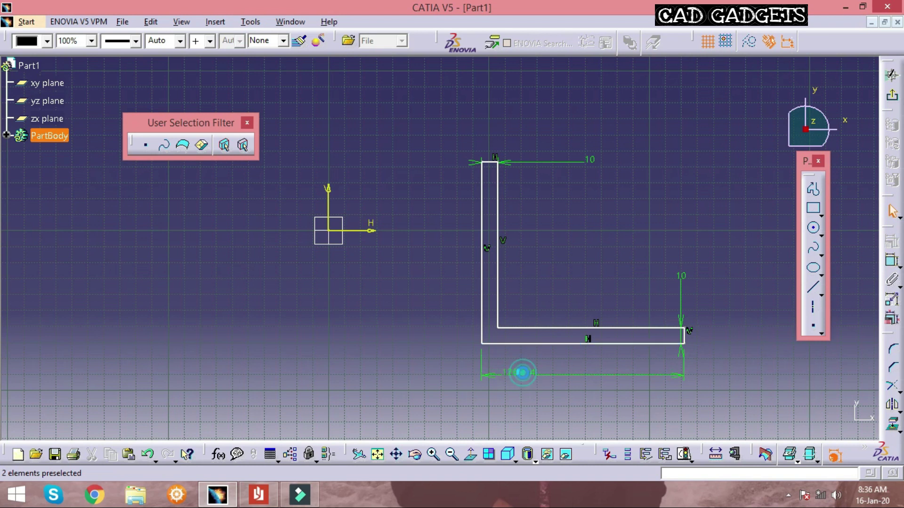
{"action": "double_click", "coordinate": [522, 372]}
{"action": "key", "text": "Return"}
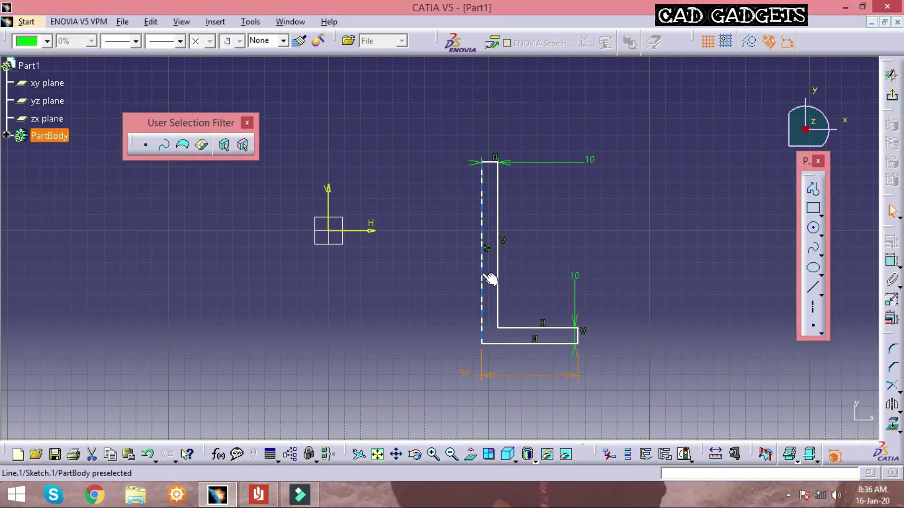
Step: Dimension the outer vertical edge of the L-profile and set its length to 70 mm
{"action": "left_click", "coordinate": [481, 270]}
{"action": "left_click", "coordinate": [892, 264]}
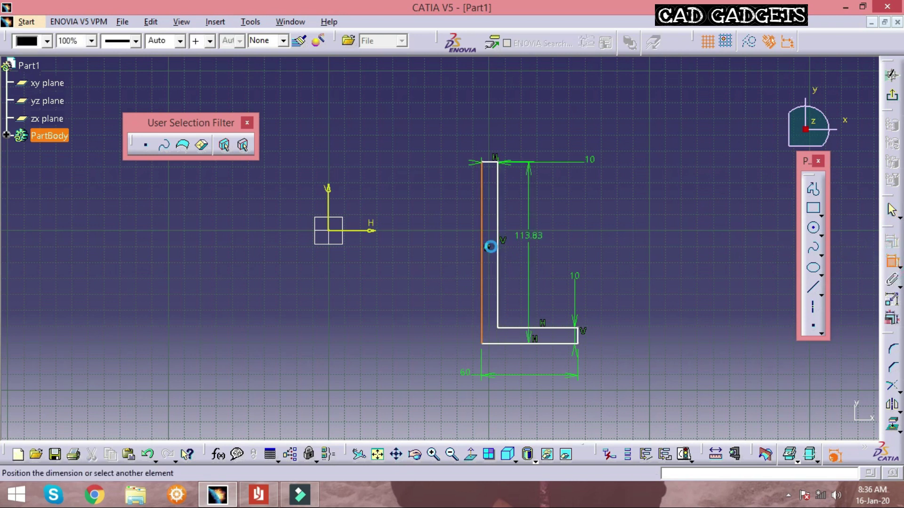
{"action": "left_click", "coordinate": [462, 244]}
{"action": "left_click", "coordinate": [463, 247]}
{"action": "double_click", "coordinate": [463, 248]}
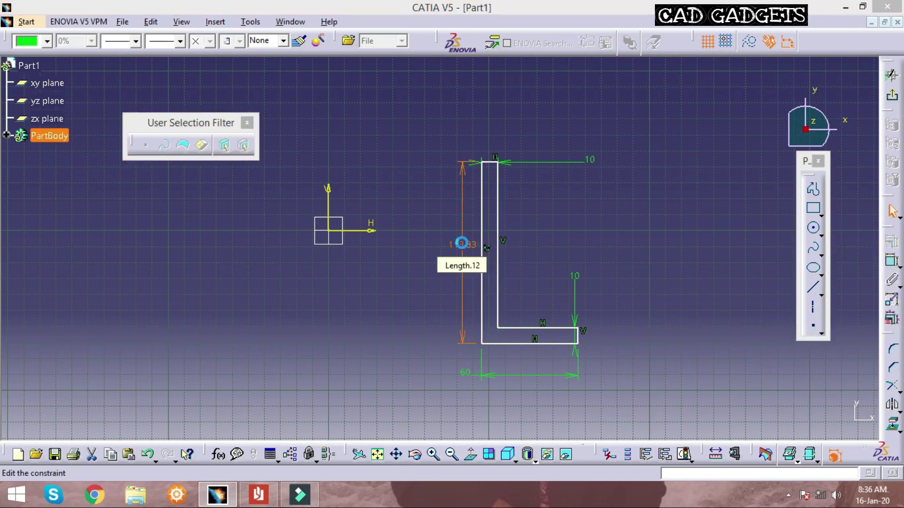
{"action": "type", "text": "70"}
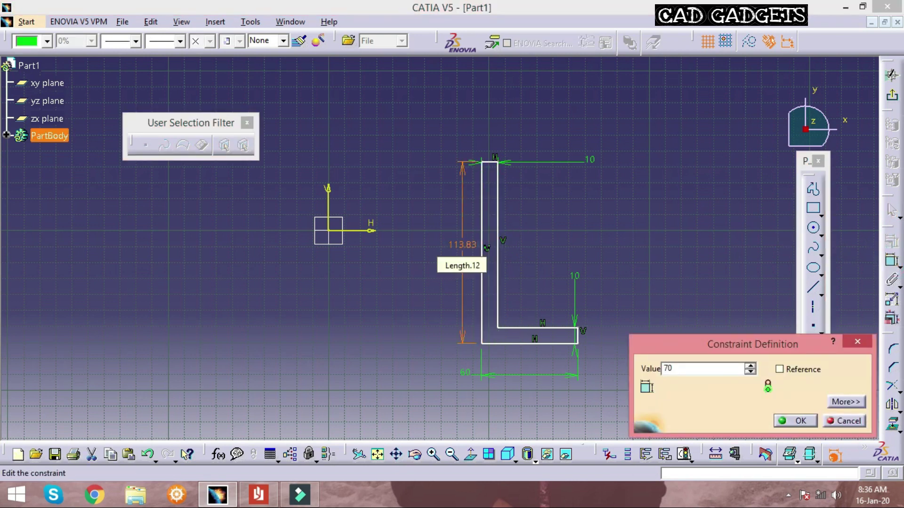
{"action": "key", "text": "Return"}
Step: Exit the profile sketch, consult the reference drawing for the bracket's width, and pad the L-profile 90 mm
{"action": "mouse_move", "coordinate": [540, 286]}
{"action": "middle_mouse_down"}
{"action": "mouse_move", "coordinate": [574, 194]}
{"action": "mouse_move", "coordinate": [447, 60]}
{"action": "middle_mouse_up"}
{"action": "left_click", "coordinate": [540, 287]}
{"action": "left_click", "coordinate": [452, 62]}
{"action": "middle_click", "coordinate": [458, 207]}
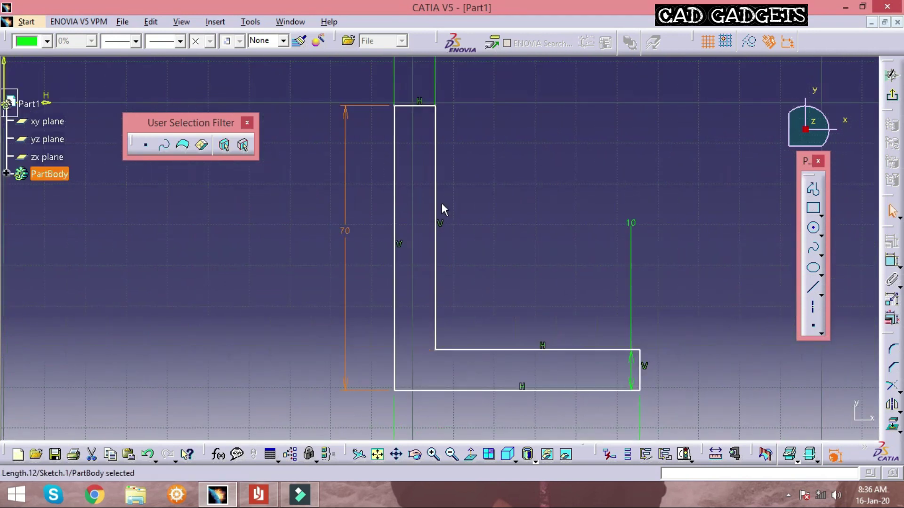
{"action": "left_click", "coordinate": [259, 495]}
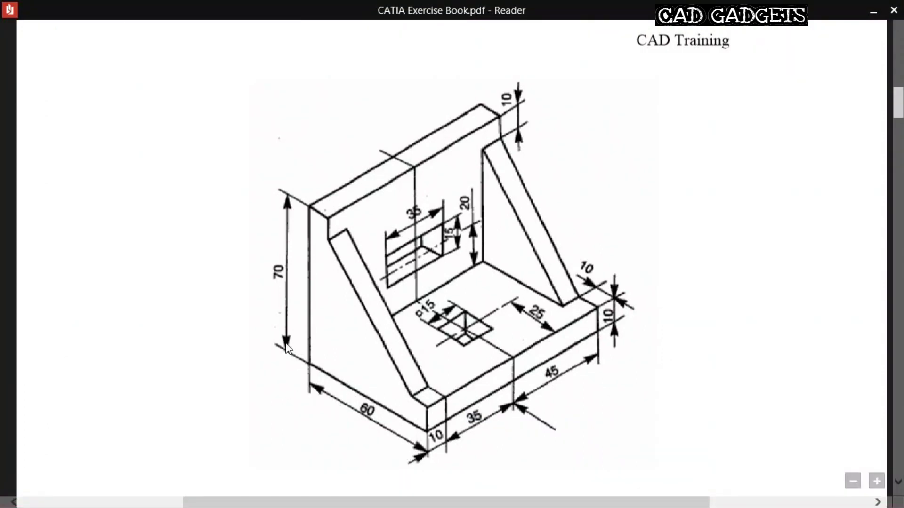
{"action": "left_click", "coordinate": [218, 495]}
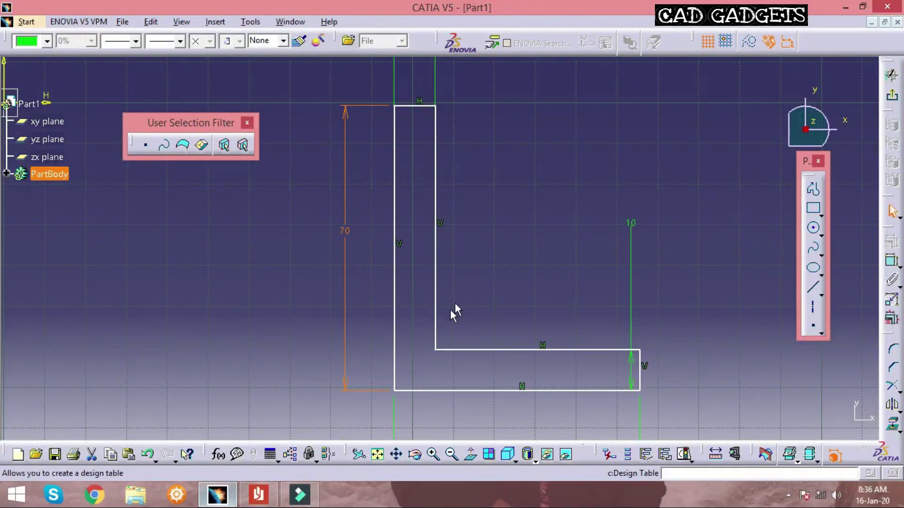
{"action": "left_click", "coordinate": [892, 96]}
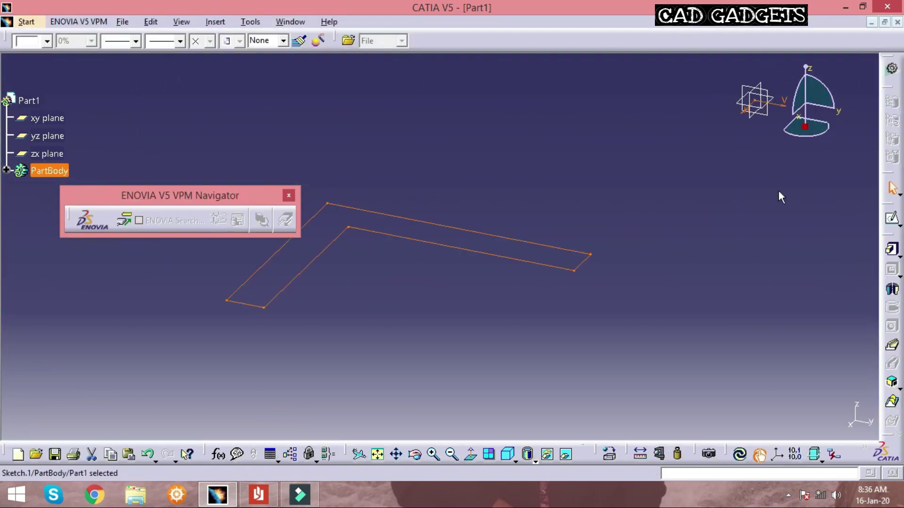
{"action": "left_click", "coordinate": [888, 250]}
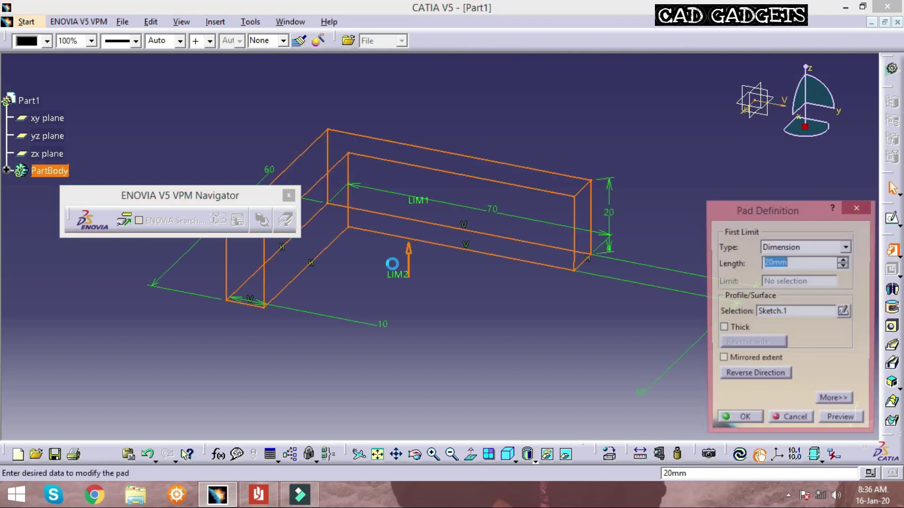
{"action": "left_click", "coordinate": [258, 494]}
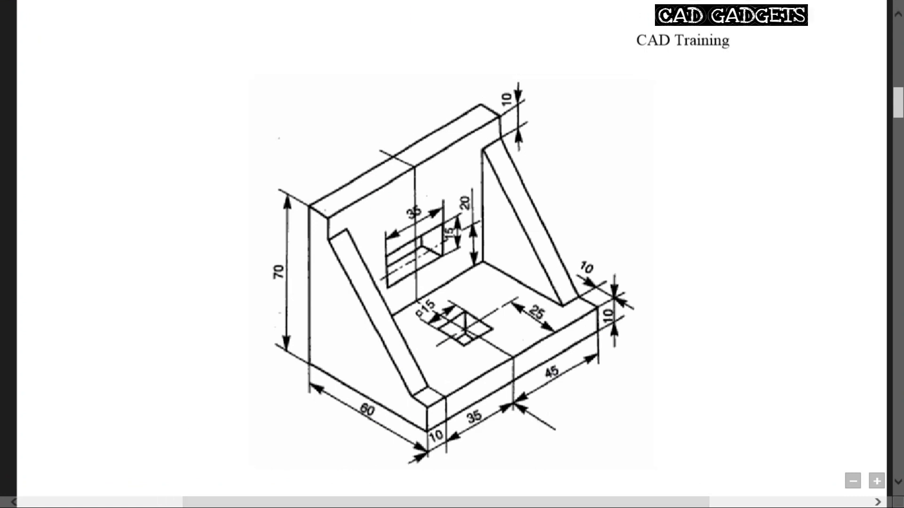
{"action": "left_click", "coordinate": [217, 494]}
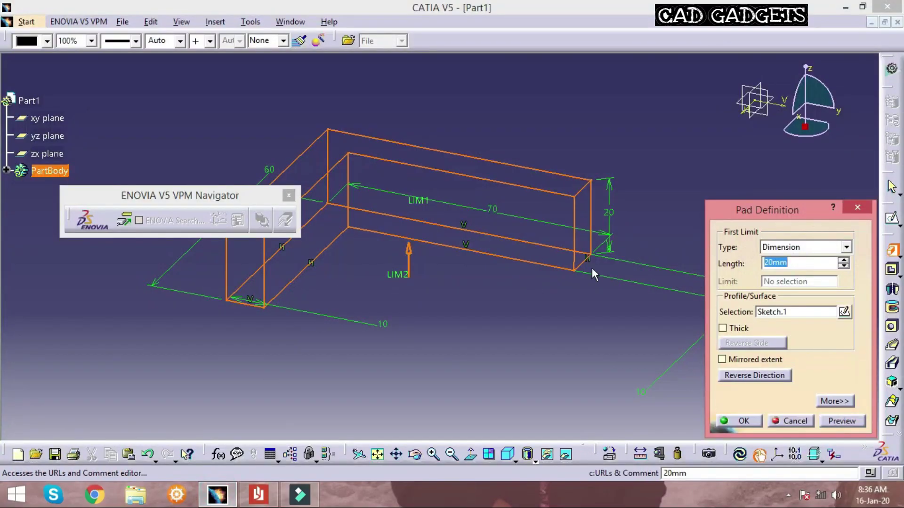
{"action": "type", "text": "90"}
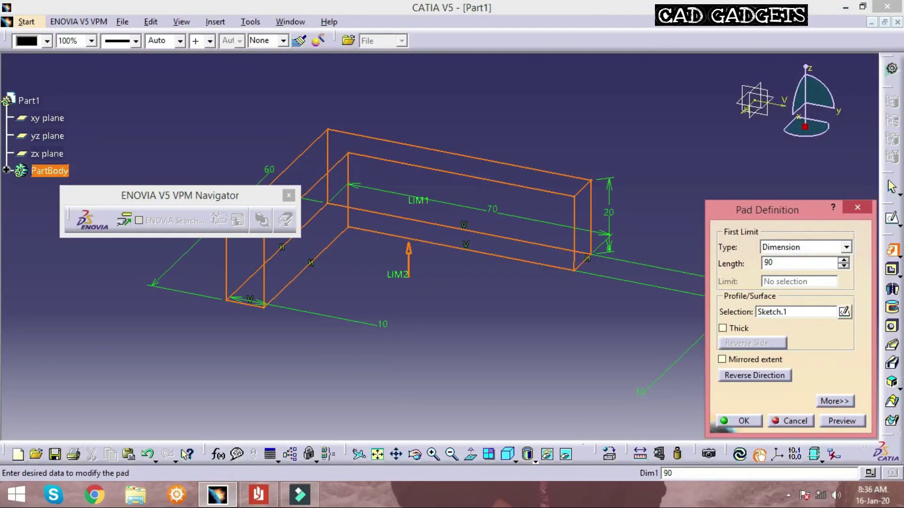
{"action": "left_click", "coordinate": [835, 421]}
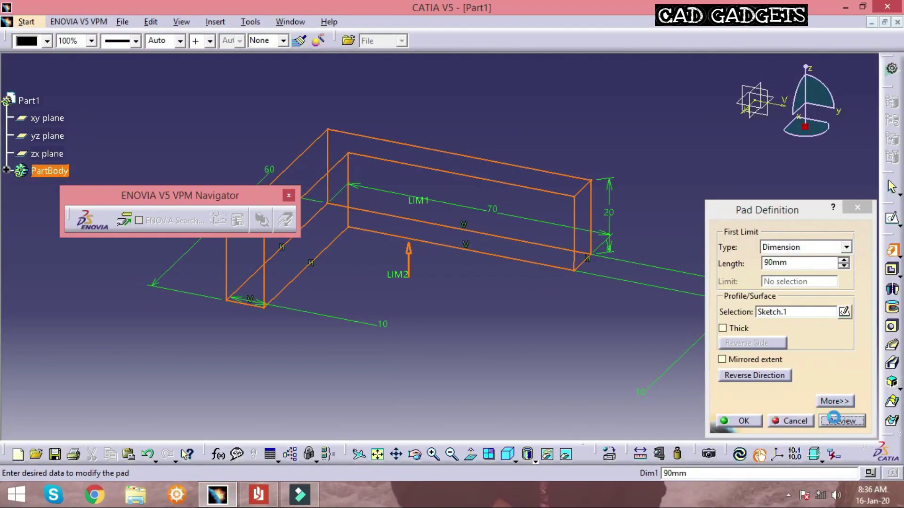
{"action": "left_click", "coordinate": [752, 426]}
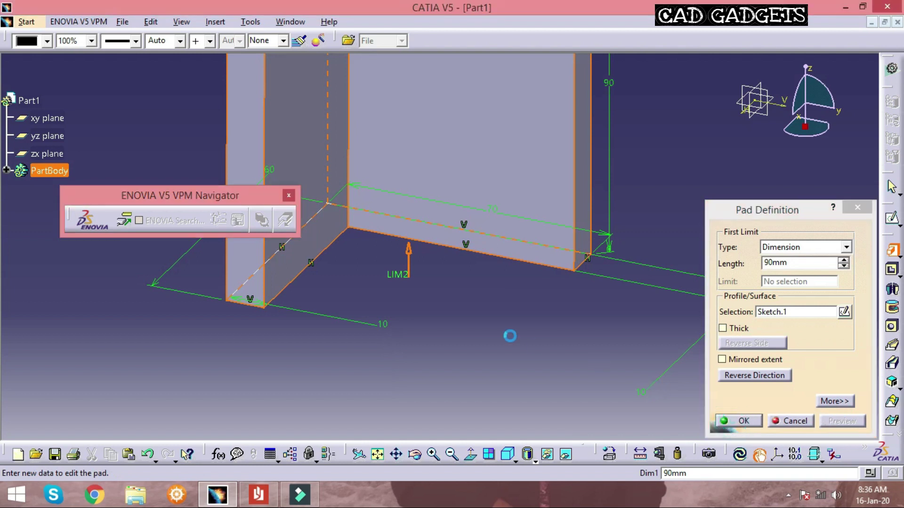
Step: Consult the reference drawing for the ribs and open a new sketch on the bracket's L-shaped end face
{"action": "middle_click_drag", "start_coordinate": [498, 364], "coordinate": [502, 353]}
{"action": "left_click", "coordinate": [502, 353]}
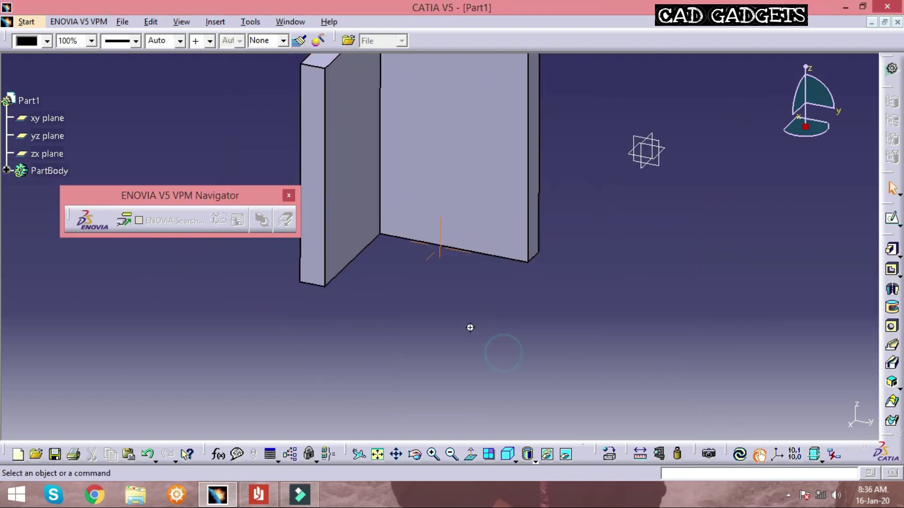
{"action": "middle_click_drag", "start_coordinate": [482, 277], "coordinate": [616, 339]}
{"action": "middle_click_drag", "start_coordinate": [462, 211], "coordinate": [501, 368]}
{"action": "middle_click_drag", "start_coordinate": [556, 146], "coordinate": [302, 109]}
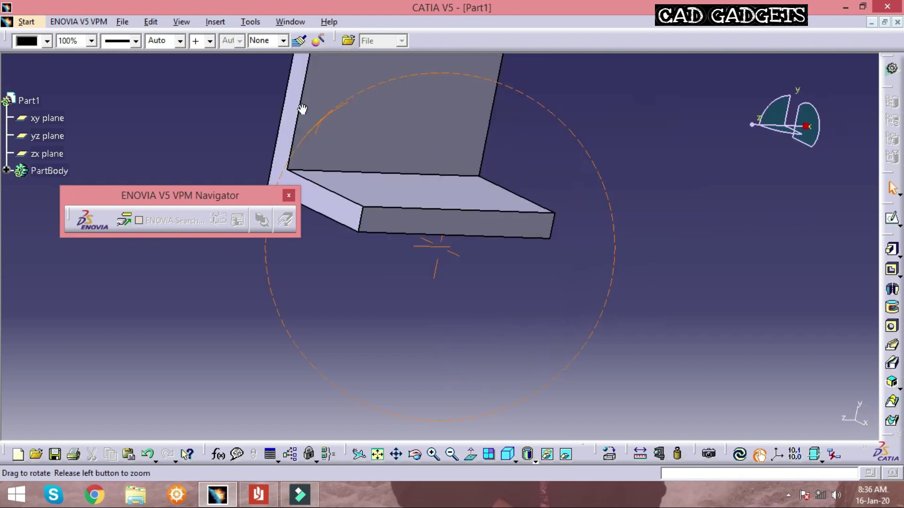
{"action": "middle_click_drag", "start_coordinate": [428, 222], "coordinate": [369, 184]}
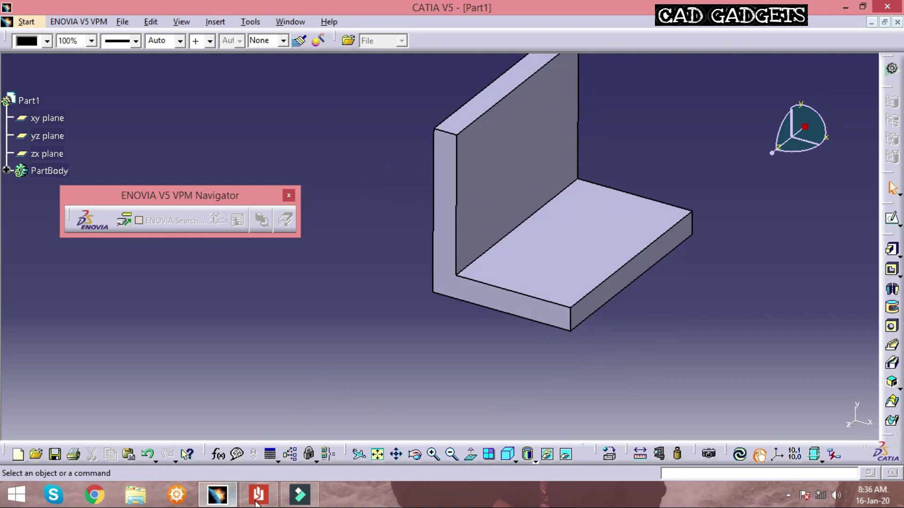
{"action": "mouse_move", "coordinate": [257, 499]}
{"action": "left_click", "coordinate": [355, 441]}
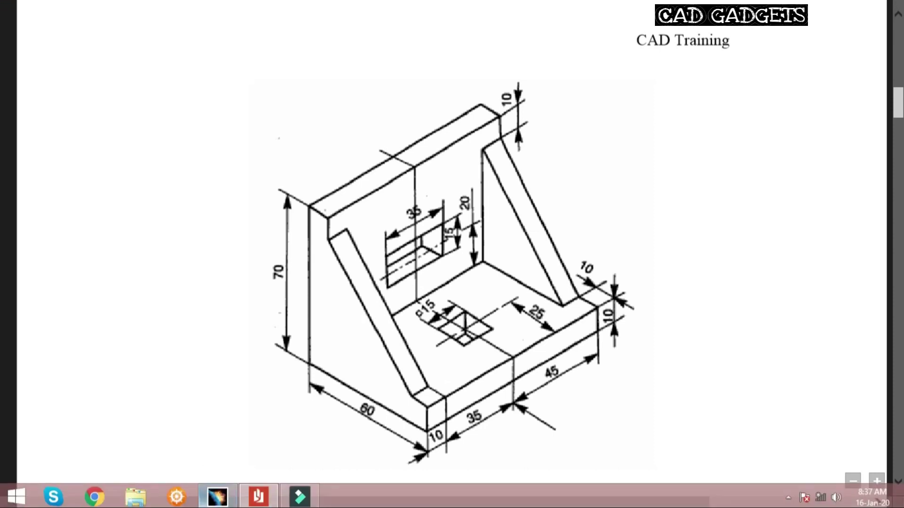
{"action": "left_click", "coordinate": [217, 494]}
{"action": "left_click", "coordinate": [477, 295]}
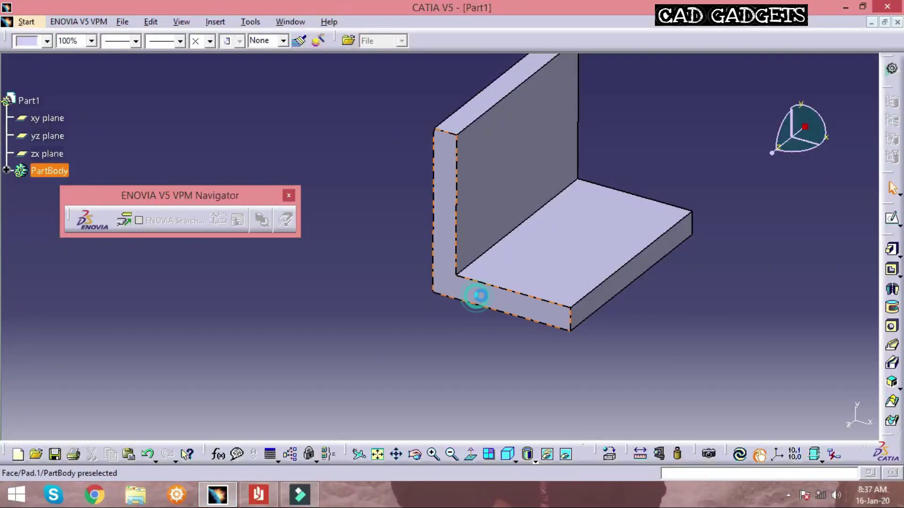
{"action": "left_click", "coordinate": [888, 214]}
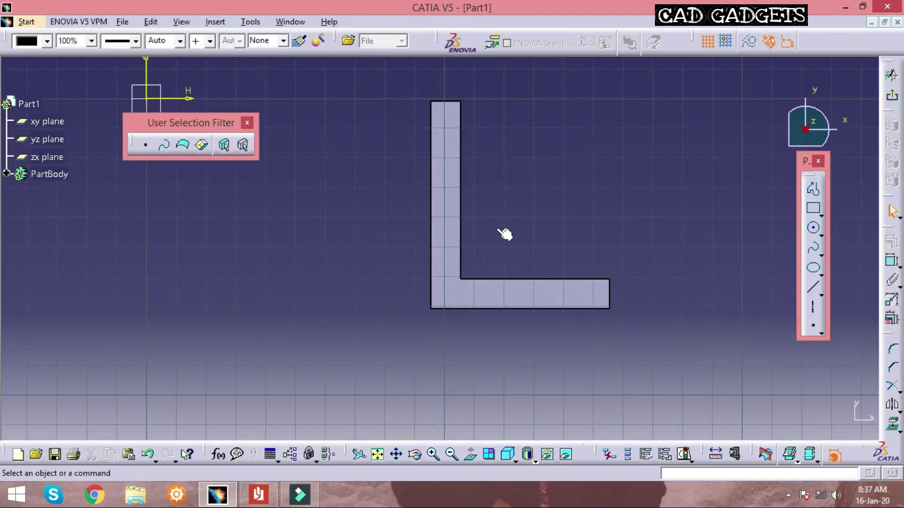
Step: Sketch a closed right-triangle rib profile in the bracket's inner corner, about 45 mm wide and 50 mm tall
{"action": "left_click", "coordinate": [813, 189]}
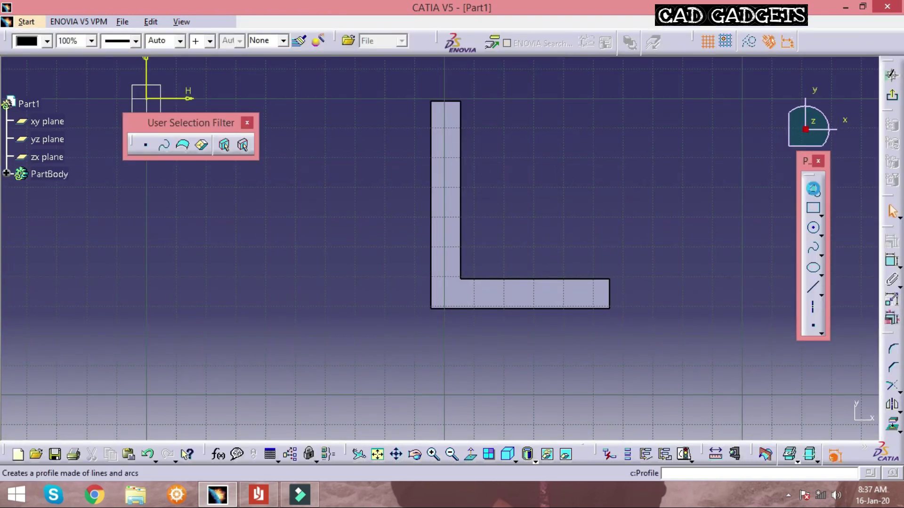
{"action": "middle_click_drag", "start_coordinate": [522, 210], "coordinate": [521, 155]}
{"action": "middle_click_drag", "start_coordinate": [520, 155], "coordinate": [484, 233]}
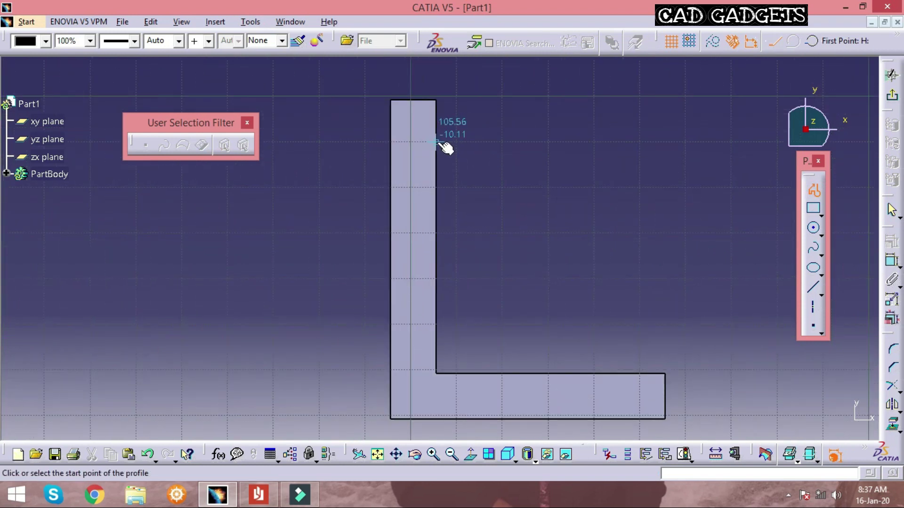
{"action": "left_click", "coordinate": [436, 141]}
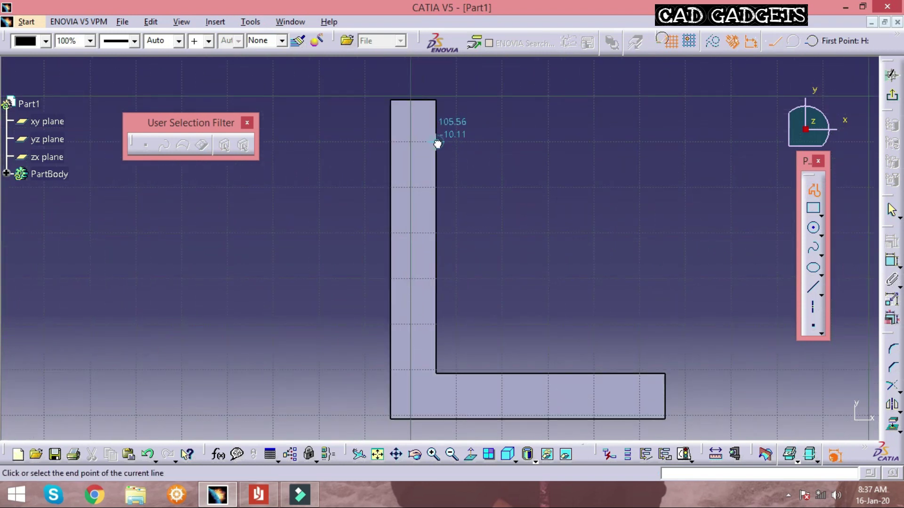
{"action": "left_click", "coordinate": [641, 372]}
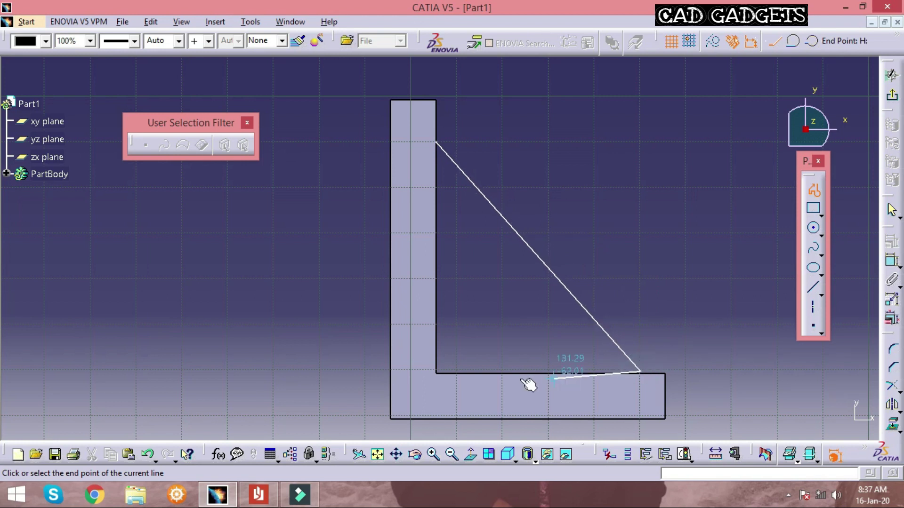
{"action": "left_click", "coordinate": [437, 373]}
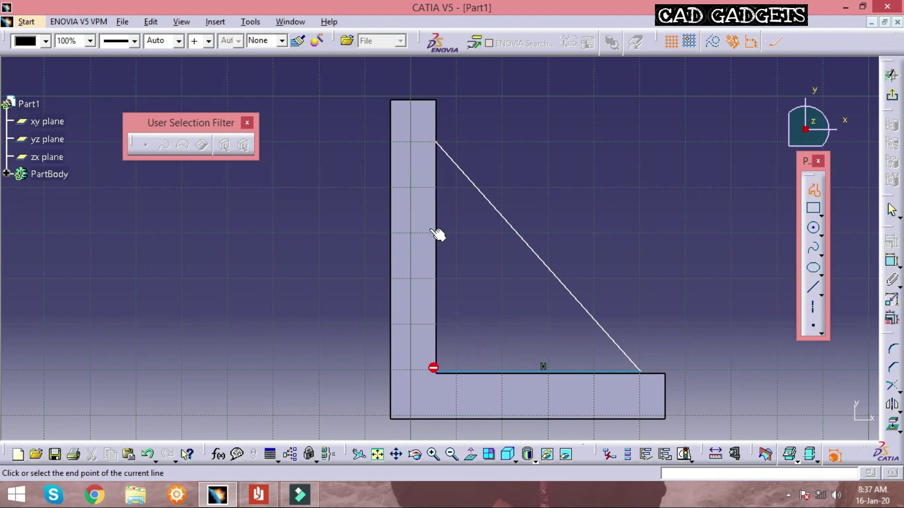
{"action": "left_click", "coordinate": [436, 143]}
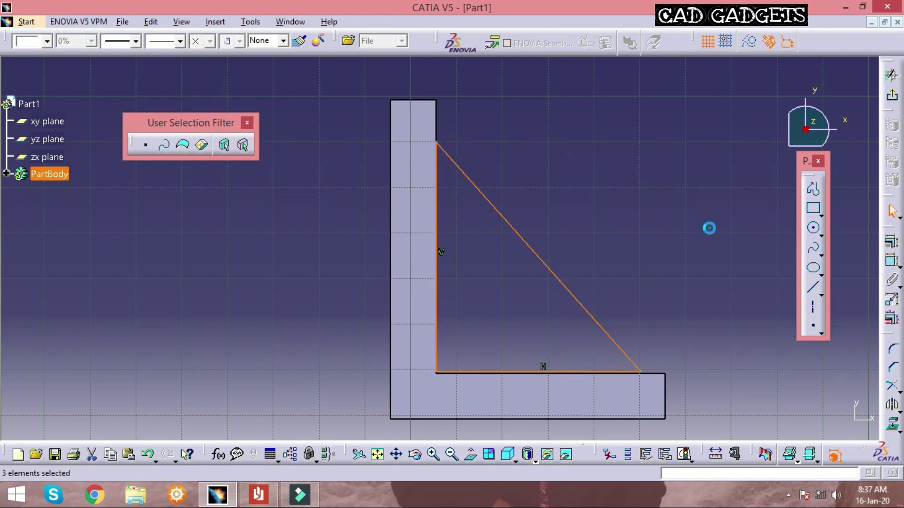
{"action": "left_click", "coordinate": [709, 228]}
Step: Constrain the triangle's upper vertex to 10 mm below the top edge of the vertical leg
{"action": "middle_click_drag", "start_coordinate": [500, 195], "coordinate": [525, 274]}
{"action": "left_click", "coordinate": [500, 196]}
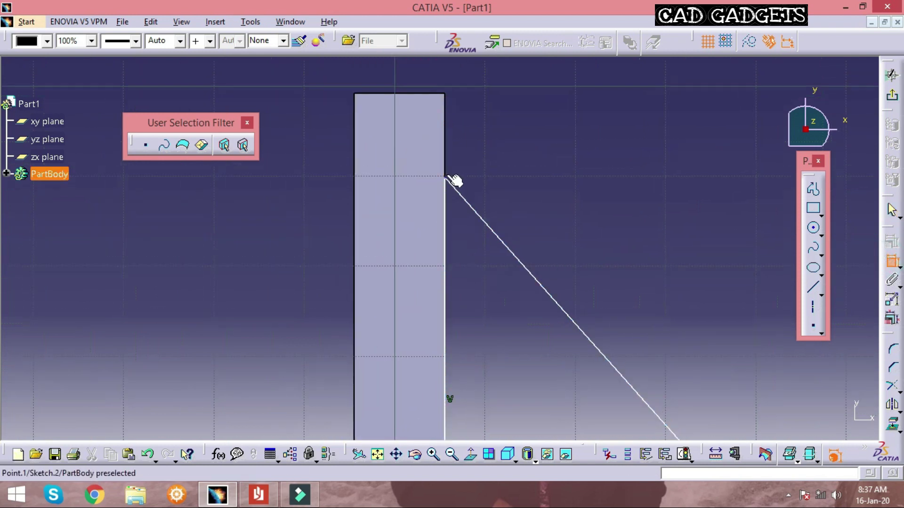
{"action": "left_click", "coordinate": [446, 178]}
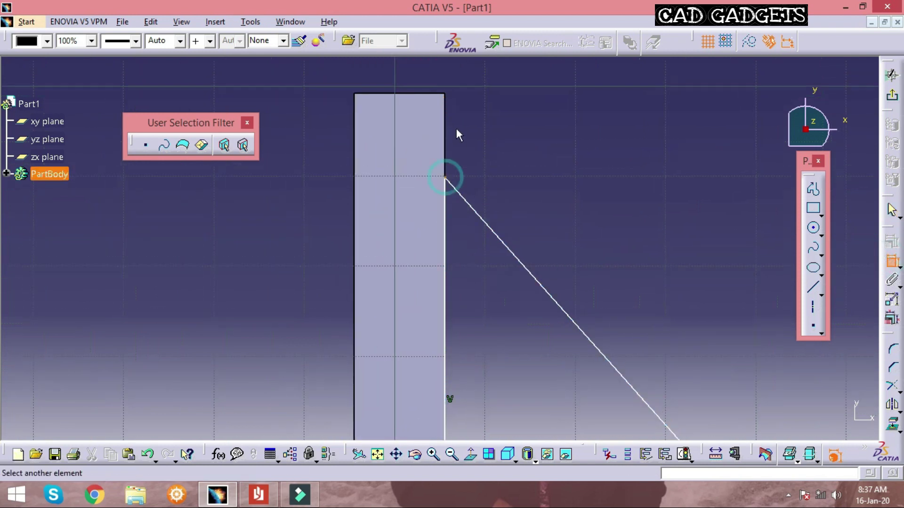
{"action": "left_click", "coordinate": [442, 93]}
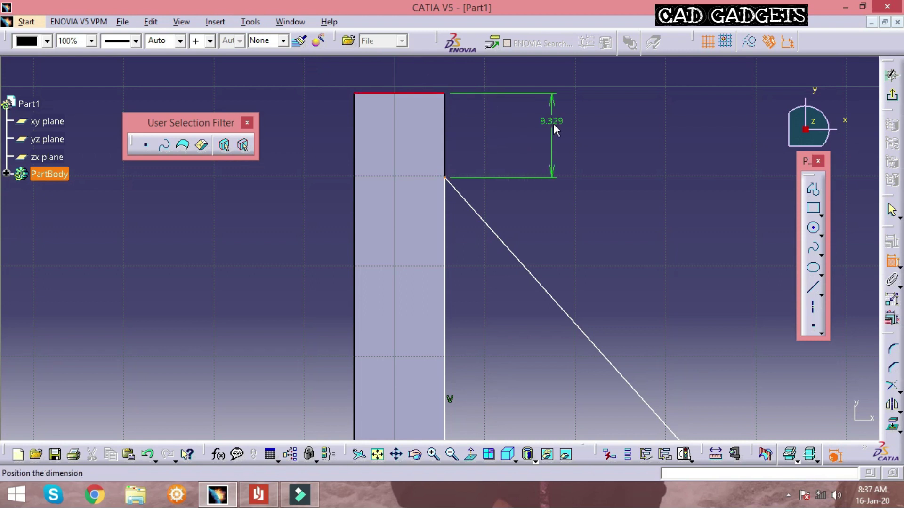
{"action": "left_click", "coordinate": [554, 124]}
{"action": "double_click", "coordinate": [557, 123]}
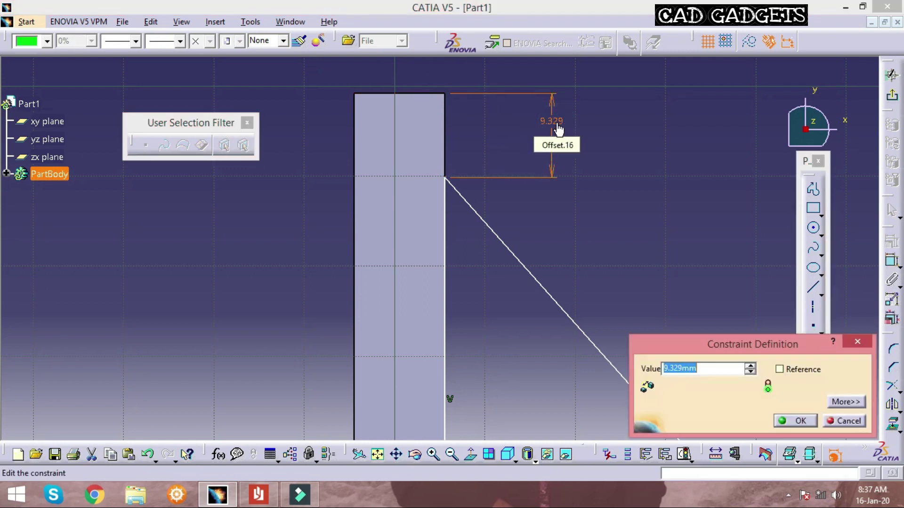
{"action": "key", "text": "Return"}
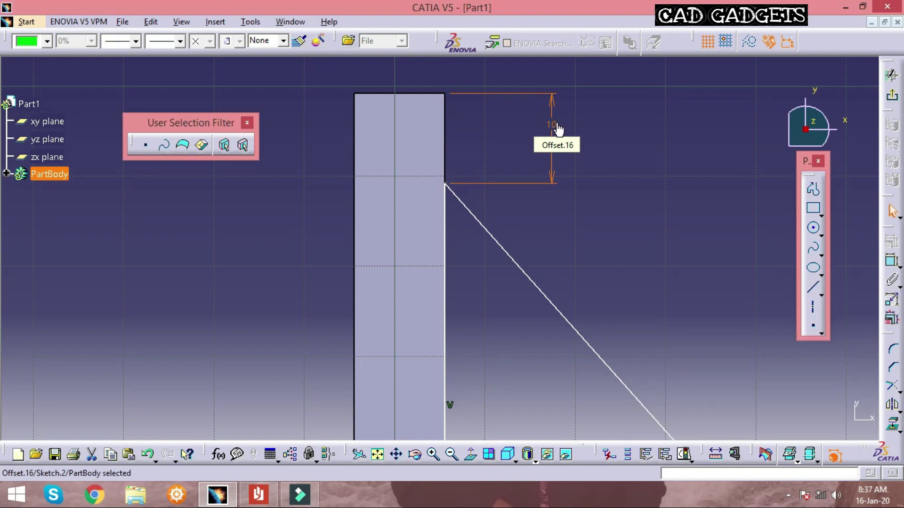
Step: Consult the reference drawing for the rib's offset and make the triangle's base coincident with the horizontal leg's inner edge
{"action": "middle_click_drag", "start_coordinate": [599, 140], "coordinate": [535, 247]}
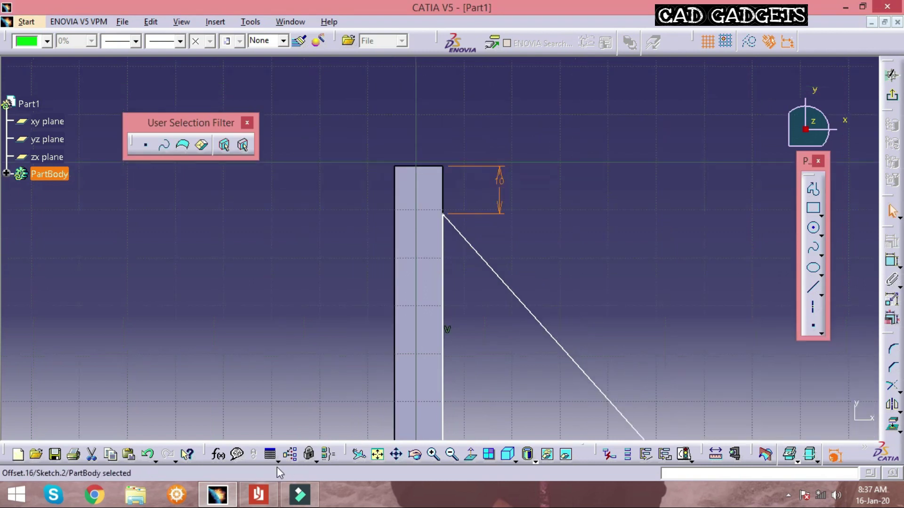
{"action": "left_click", "coordinate": [258, 494]}
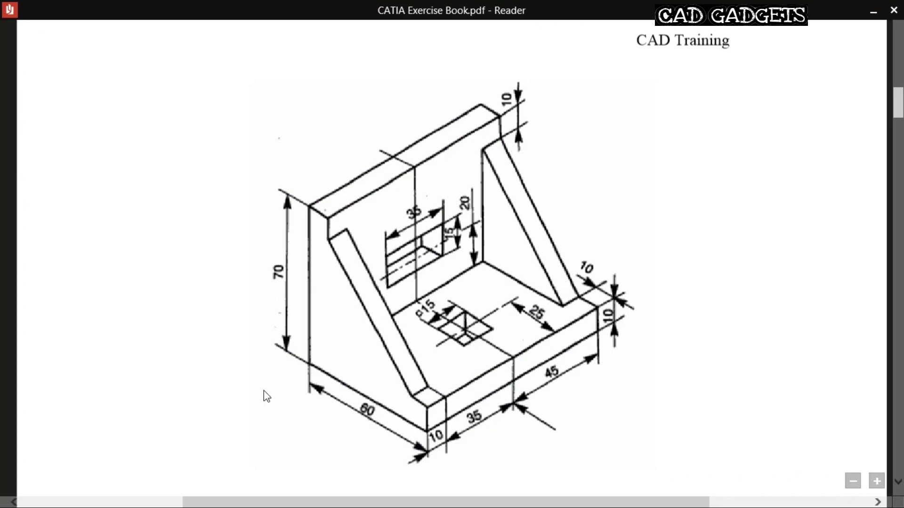
{"action": "mouse_move", "coordinate": [201, 507]}
{"action": "left_click", "coordinate": [218, 493]}
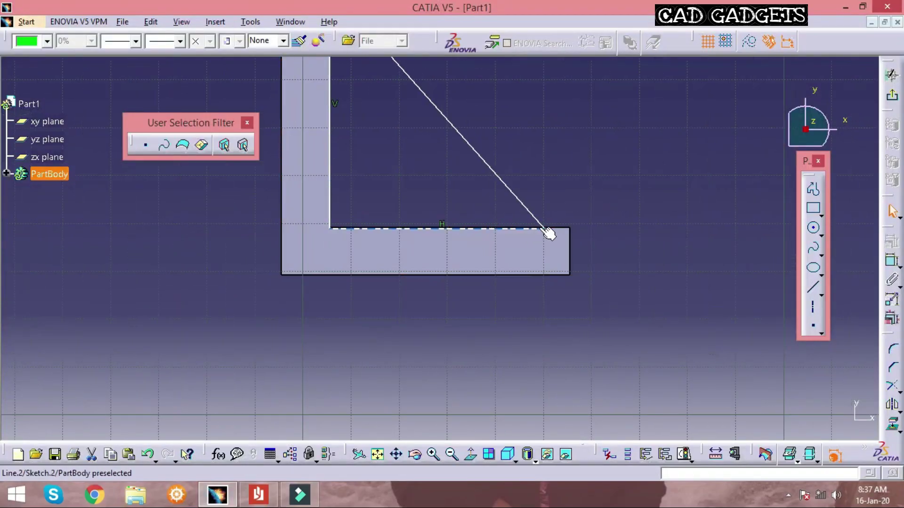
{"action": "middle_click_drag", "start_coordinate": [541, 228], "coordinate": [563, 155]}
{"action": "middle_click_drag", "start_coordinate": [590, 214], "coordinate": [424, 280]}
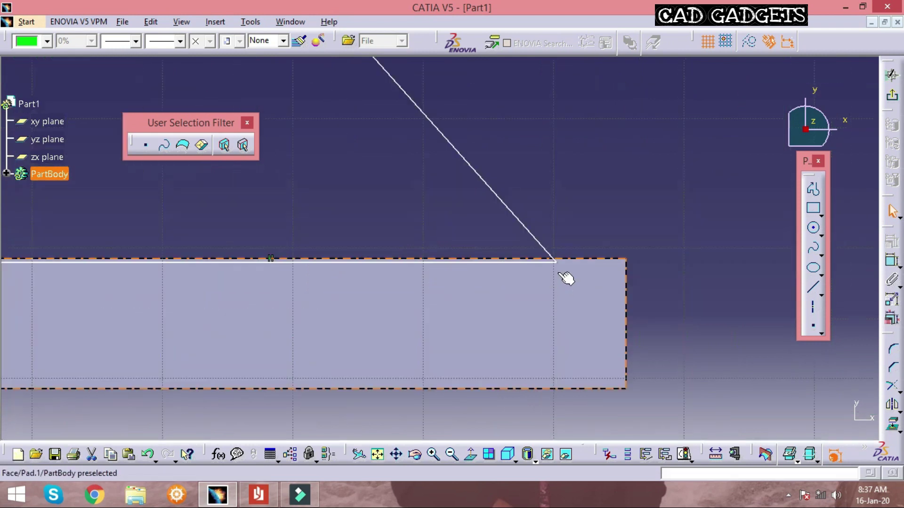
{"action": "left_click", "coordinate": [519, 259]}
{"action": "left_click", "coordinate": [519, 257], "text": "ctrl"}
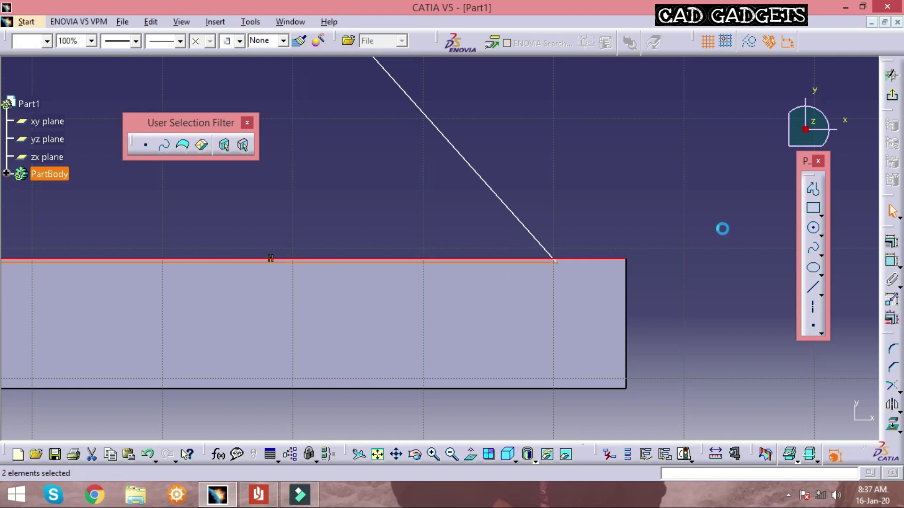
{"action": "left_click", "coordinate": [891, 242]}
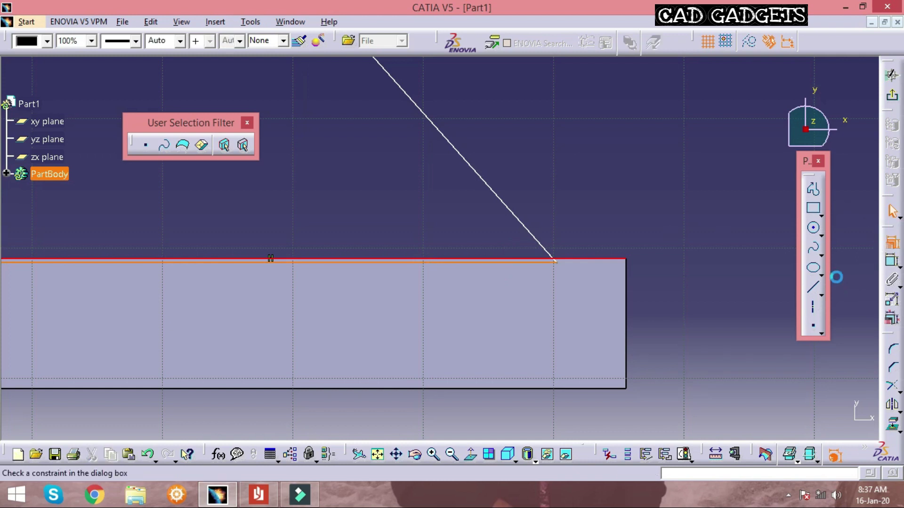
{"action": "left_click", "coordinate": [804, 294]}
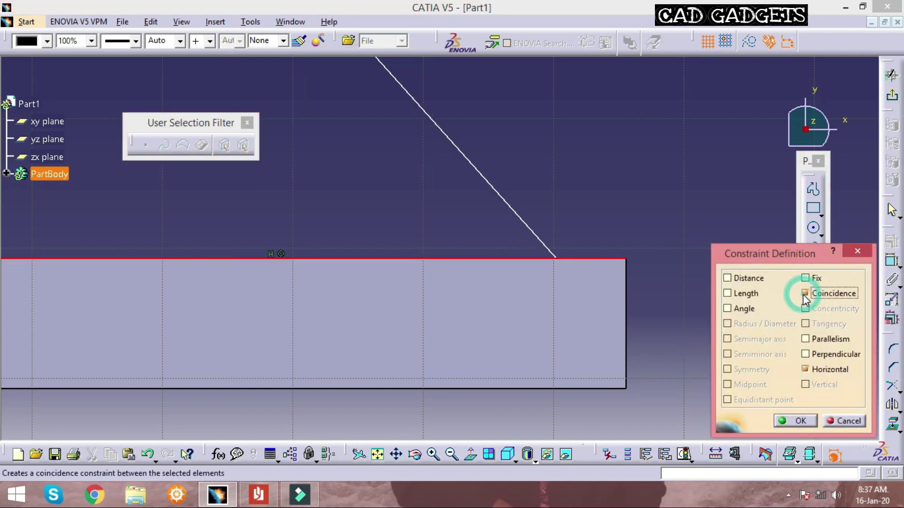
{"action": "left_click", "coordinate": [808, 420]}
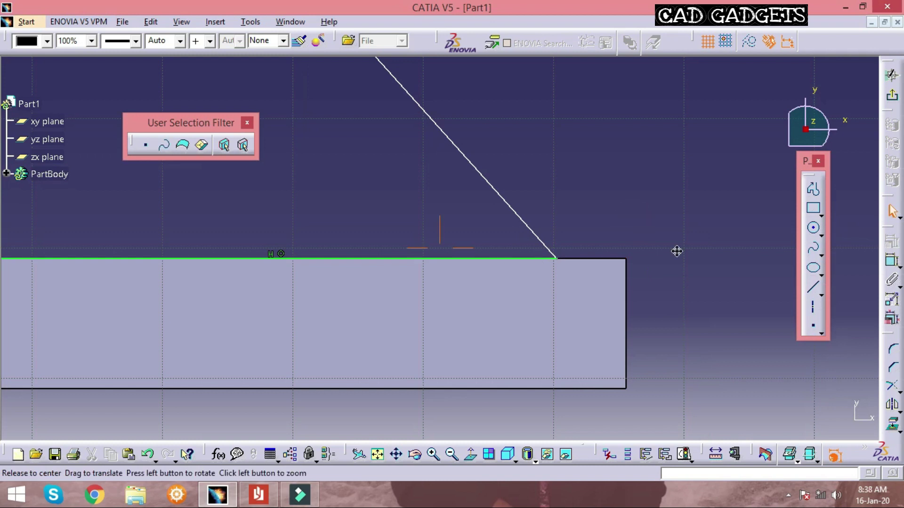
Step: Make the triangle's vertical side coincident with the inner edge of the bracket's vertical leg
{"action": "middle_click_drag", "start_coordinate": [676, 251], "coordinate": [903, 243]}
{"action": "middle_click_drag", "start_coordinate": [546, 278], "coordinate": [683, 358]}
{"action": "left_click", "coordinate": [446, 213]}
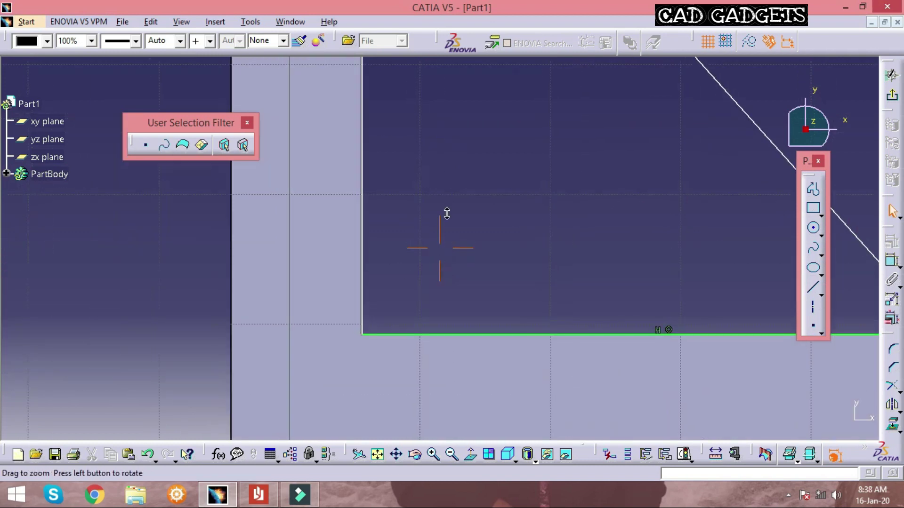
{"action": "mouse_move", "coordinate": [447, 213]}
{"action": "middle_mouse_down"}
{"action": "mouse_move", "coordinate": [403, 165]}
{"action": "mouse_move", "coordinate": [534, 207]}
{"action": "mouse_move", "coordinate": [495, 307]}
{"action": "mouse_move", "coordinate": [503, 201]}
{"action": "mouse_move", "coordinate": [472, 250]}
{"action": "mouse_move", "coordinate": [468, 300]}
{"action": "middle_mouse_up"}
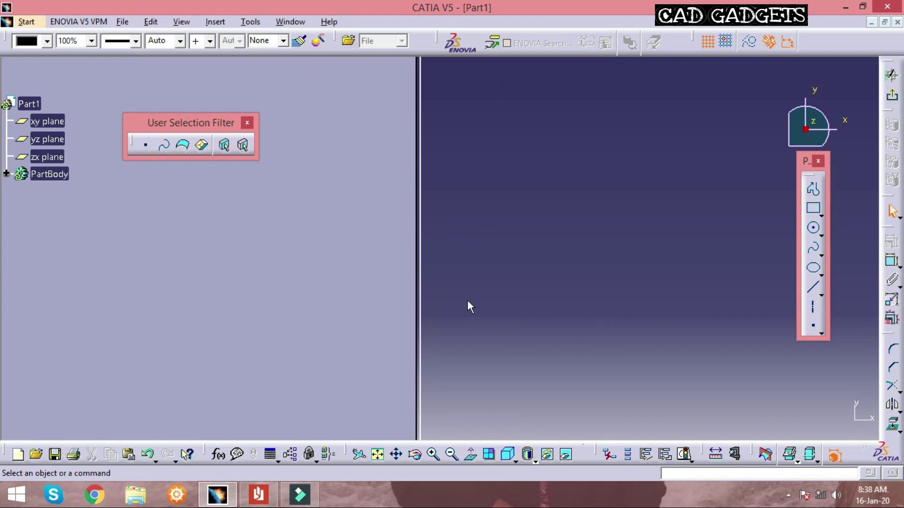
{"action": "left_click", "coordinate": [420, 311]}
{"action": "left_click", "coordinate": [415, 310]}
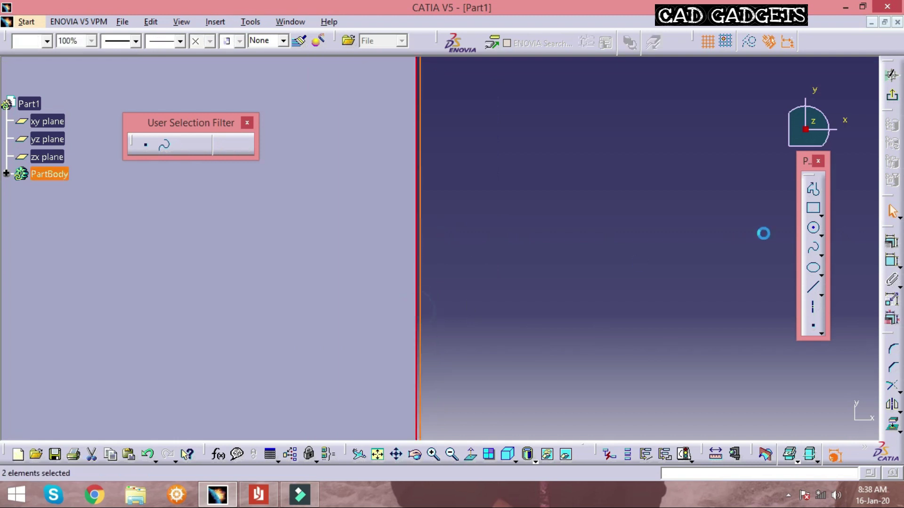
{"action": "left_click", "coordinate": [887, 242]}
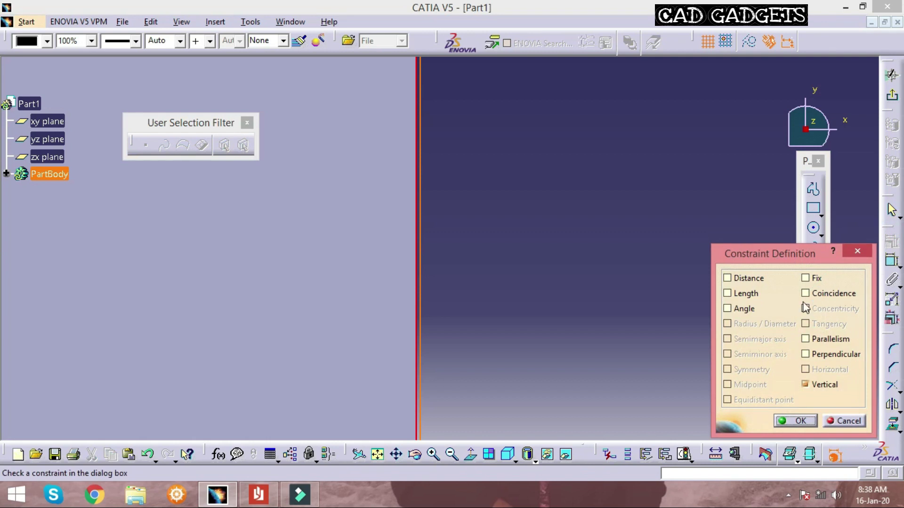
{"action": "left_click", "coordinate": [805, 294]}
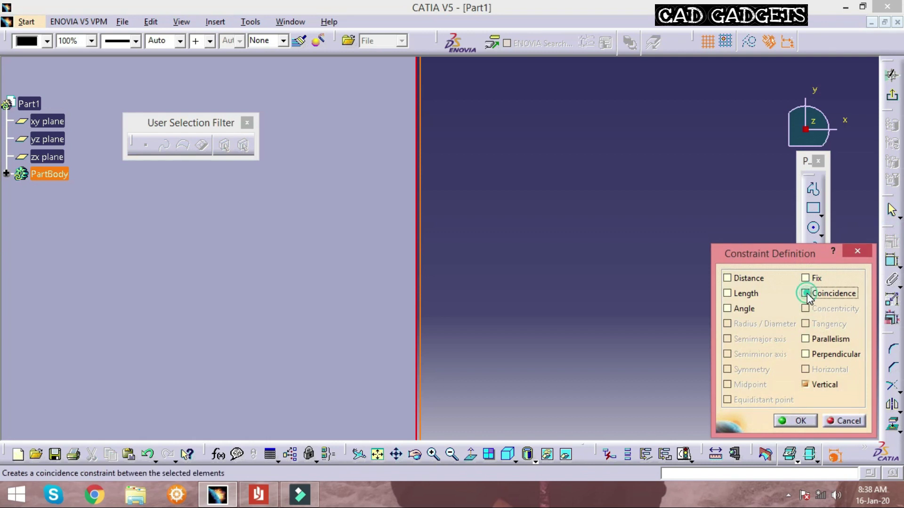
{"action": "left_click", "coordinate": [794, 420]}
Step: Constrain the triangle's lower outer vertex to 10 mm from the free end of the horizontal leg
{"action": "mouse_move", "coordinate": [570, 248]}
{"action": "middle_mouse_down"}
{"action": "mouse_move", "coordinate": [615, 383]}
{"action": "mouse_move", "coordinate": [616, 428]}
{"action": "middle_mouse_up"}
{"action": "mouse_move", "coordinate": [607, 310]}
{"action": "middle_mouse_down"}
{"action": "mouse_move", "coordinate": [626, 424]}
{"action": "mouse_move", "coordinate": [309, 338]}
{"action": "mouse_move", "coordinate": [383, 293]}
{"action": "mouse_move", "coordinate": [494, 190]}
{"action": "mouse_move", "coordinate": [511, 263]}
{"action": "mouse_move", "coordinate": [480, 84]}
{"action": "mouse_move", "coordinate": [460, 135]}
{"action": "middle_mouse_up"}
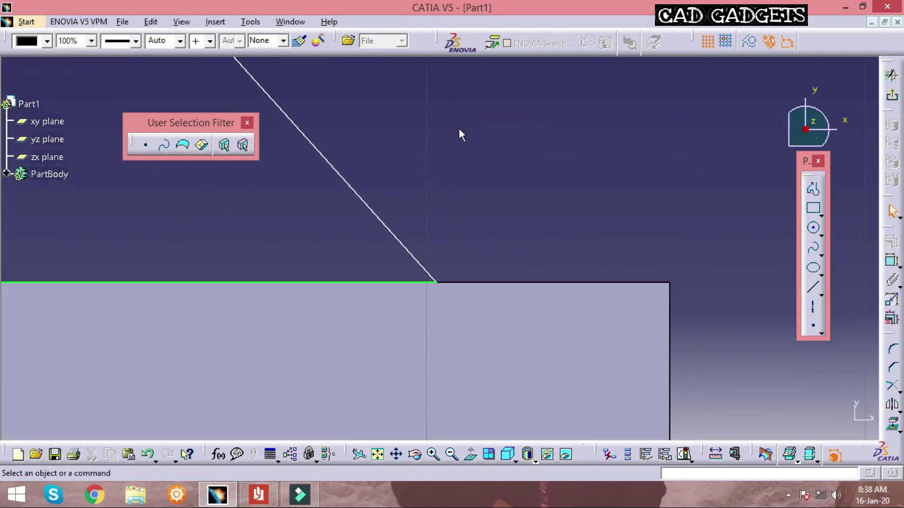
{"action": "left_click", "coordinate": [437, 281]}
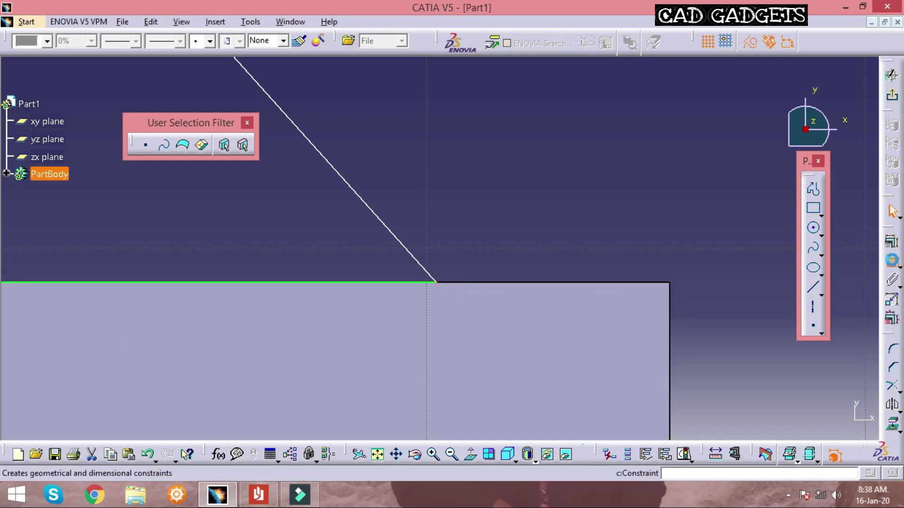
{"action": "left_click", "coordinate": [891, 260]}
{"action": "left_click", "coordinate": [669, 334]}
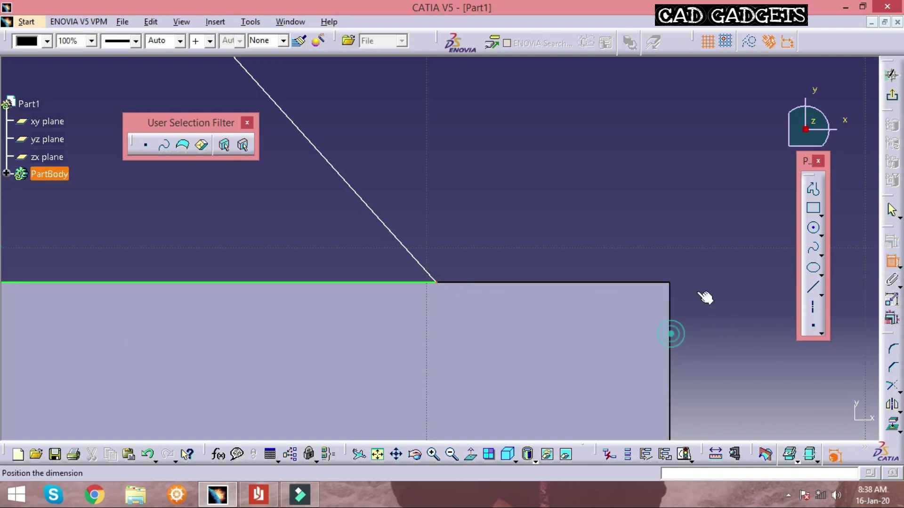
{"action": "left_click", "coordinate": [665, 203]}
{"action": "double_click", "coordinate": [673, 211]}
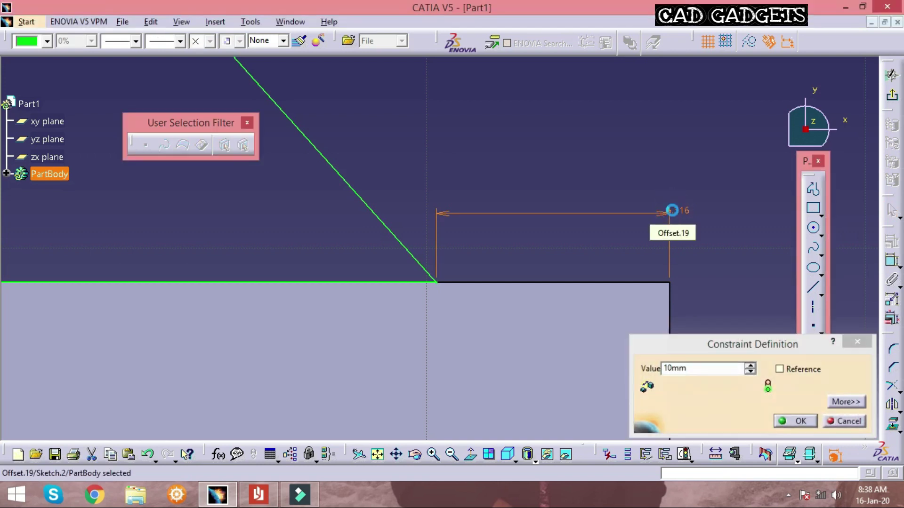
{"action": "key", "text": "Return"}
Step: Exit the rib sketch and pad the triangle 10 mm, with the direction reversed toward the inside of the bracket
{"action": "mouse_move", "coordinate": [455, 340]}
{"action": "middle_mouse_down"}
{"action": "mouse_move", "coordinate": [456, 250]}
{"action": "mouse_move", "coordinate": [476, 292]}
{"action": "mouse_move", "coordinate": [456, 270]}
{"action": "mouse_move", "coordinate": [480, 295]}
{"action": "mouse_move", "coordinate": [490, 198]}
{"action": "mouse_move", "coordinate": [597, 264]}
{"action": "middle_mouse_up"}
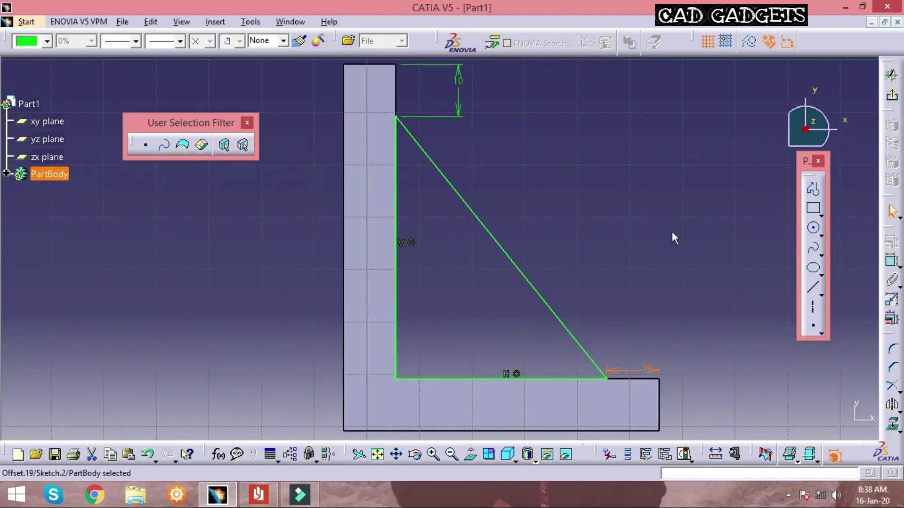
{"action": "left_click", "coordinate": [893, 99]}
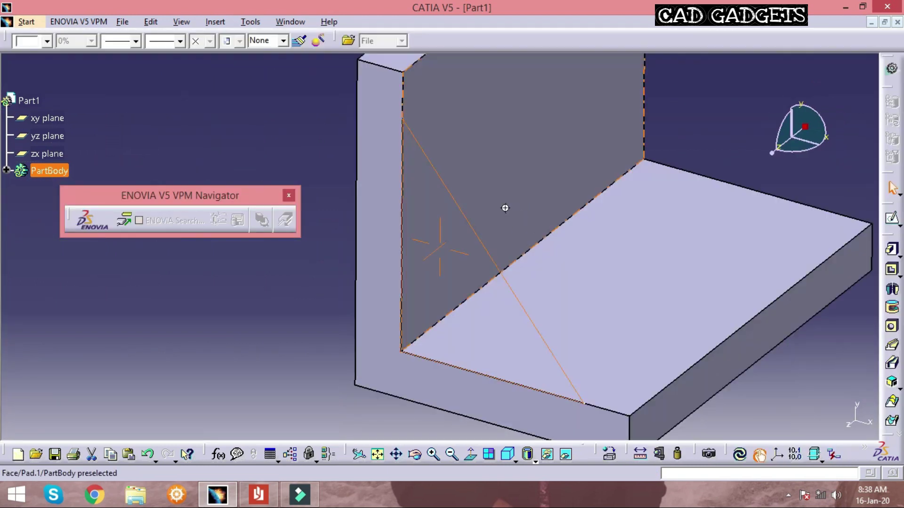
{"action": "middle_click_drag", "start_coordinate": [529, 271], "coordinate": [503, 276]}
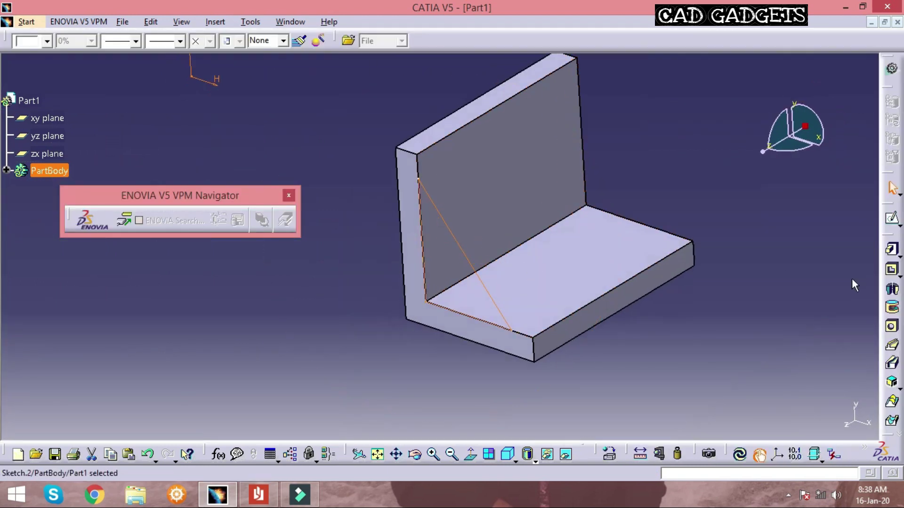
{"action": "left_click", "coordinate": [892, 249]}
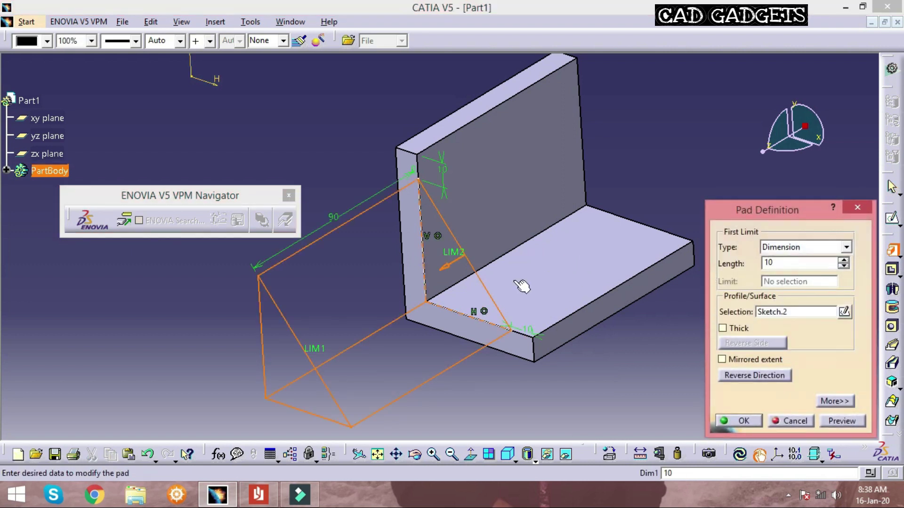
{"action": "type", "text": "10"}
{"action": "left_click", "coordinate": [446, 272]}
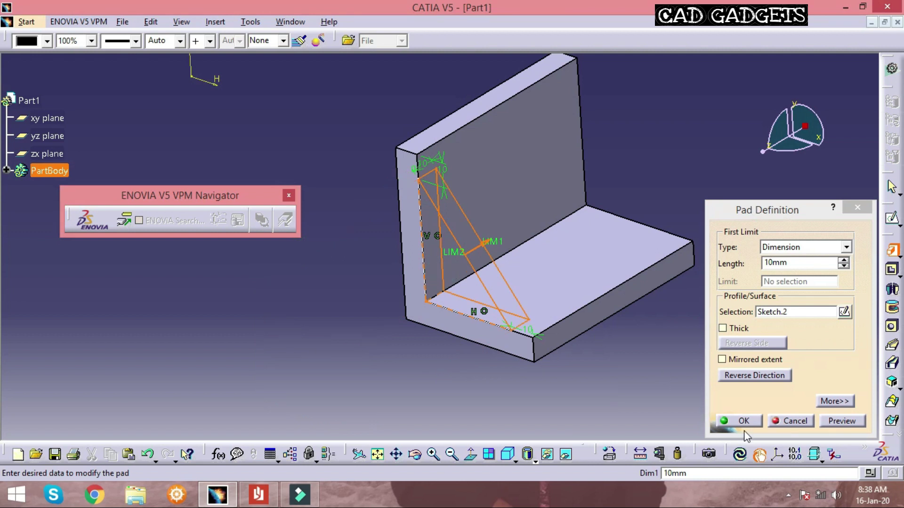
{"action": "left_click", "coordinate": [745, 422]}
Step: Open a new sketch on the bracket's opposite L-shaped end face
{"action": "left_click", "coordinate": [718, 168]}
{"action": "middle_click_drag", "start_coordinate": [708, 214], "coordinate": [629, 281]}
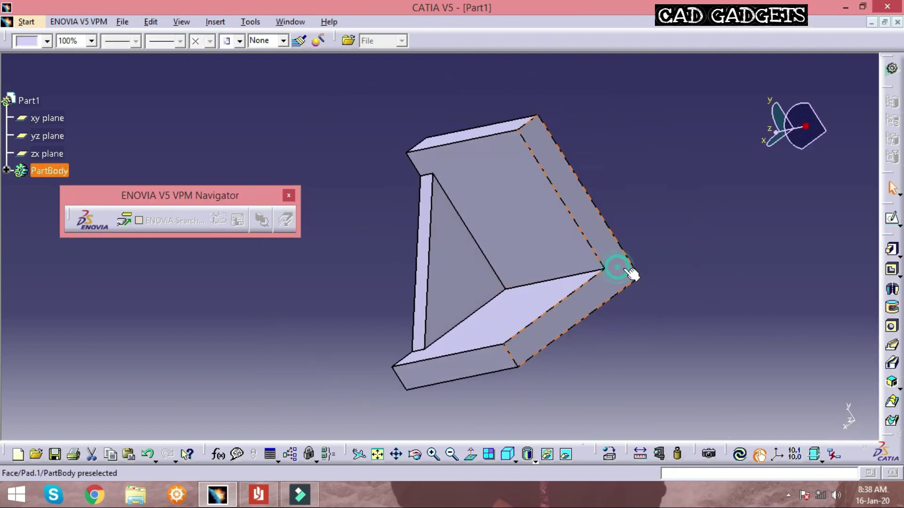
{"action": "left_click", "coordinate": [627, 266]}
{"action": "left_click", "coordinate": [891, 217]}
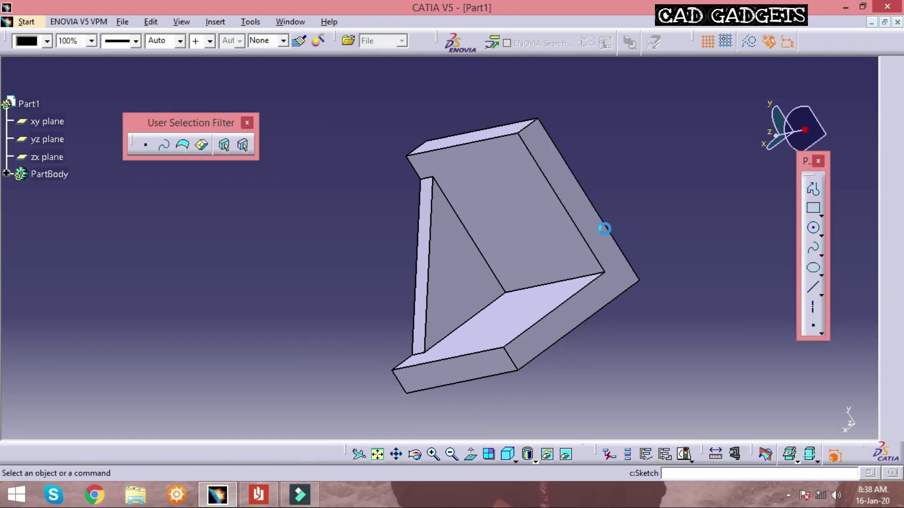
{"action": "mouse_move", "coordinate": [420, 214]}
{"action": "middle_mouse_down"}
{"action": "mouse_move", "coordinate": [419, 226]}
{"action": "mouse_move", "coordinate": [402, 212]}
{"action": "mouse_move", "coordinate": [547, 278]}
{"action": "mouse_move", "coordinate": [556, 259]}
{"action": "middle_mouse_up"}
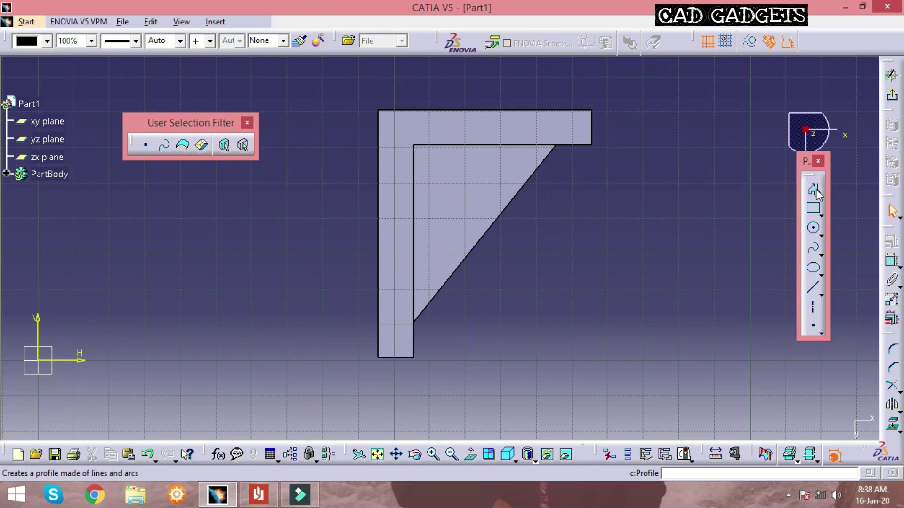
Step: Sketch a closed right-triangle profile in the inner corner, following the first rib's outline, about 40 mm wide and 50 mm tall
{"action": "left_click", "coordinate": [814, 189]}
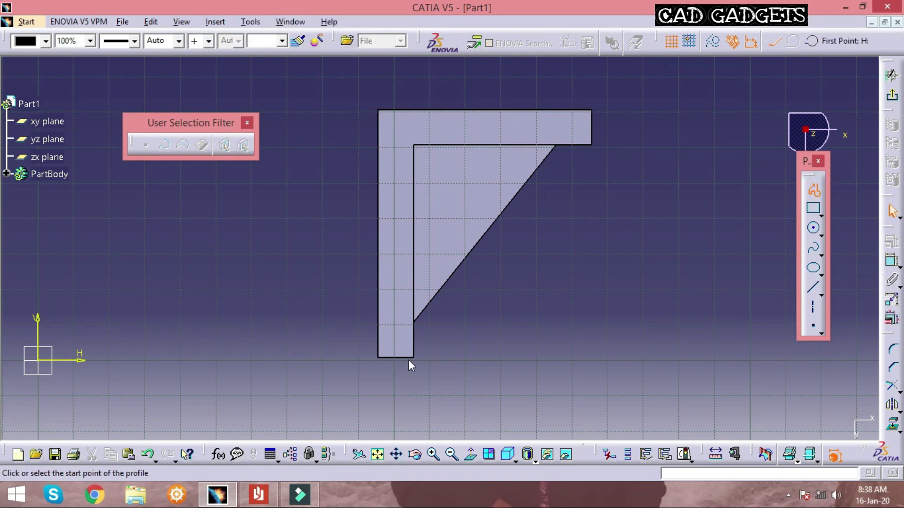
{"action": "left_click", "coordinate": [415, 320]}
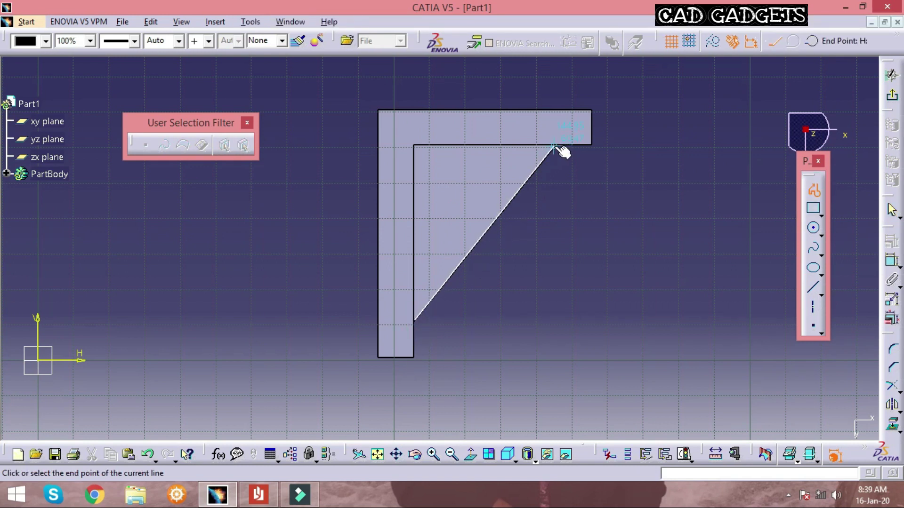
{"action": "left_click", "coordinate": [556, 145]}
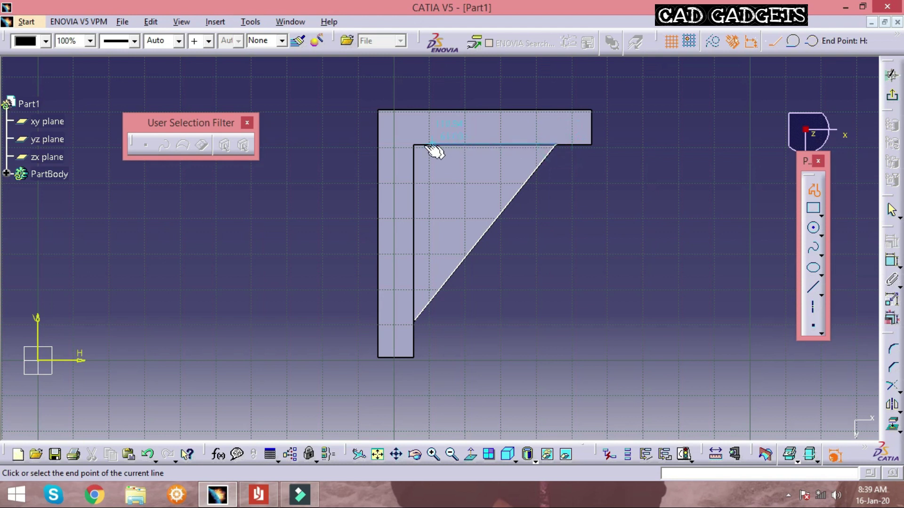
{"action": "left_click", "coordinate": [413, 144]}
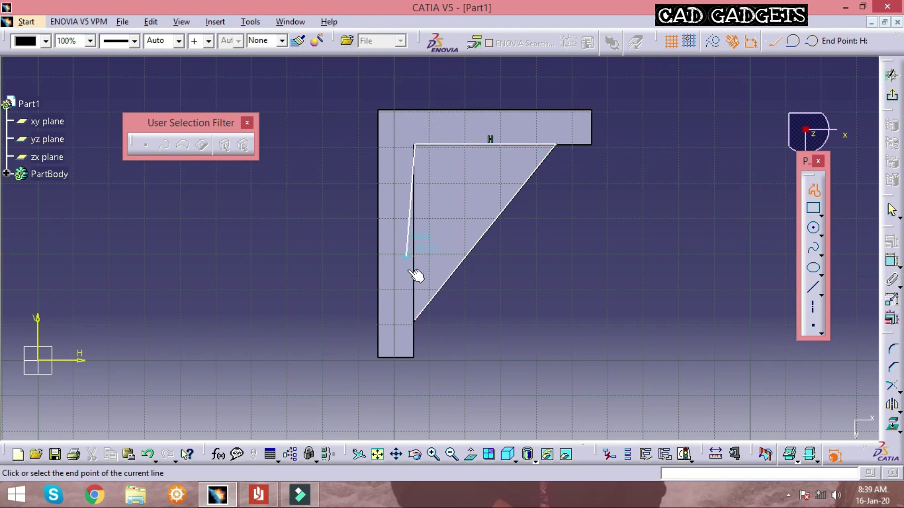
{"action": "double_click", "coordinate": [415, 320]}
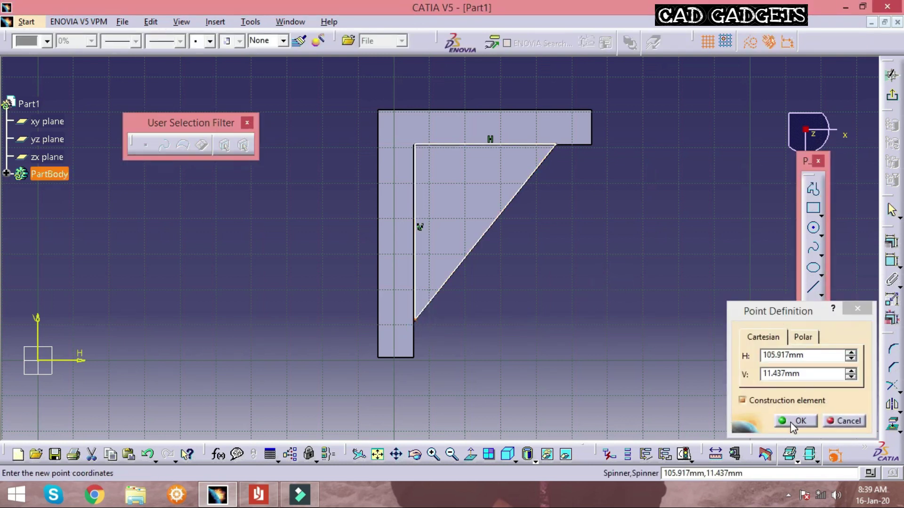
{"action": "left_click", "coordinate": [794, 420]}
Step: Make the second triangle's vertical side coincident with the inner edge of the vertical leg
{"action": "middle_click_drag", "start_coordinate": [510, 292], "coordinate": [565, 85]}
{"action": "middle_click_drag", "start_coordinate": [532, 267], "coordinate": [553, 166]}
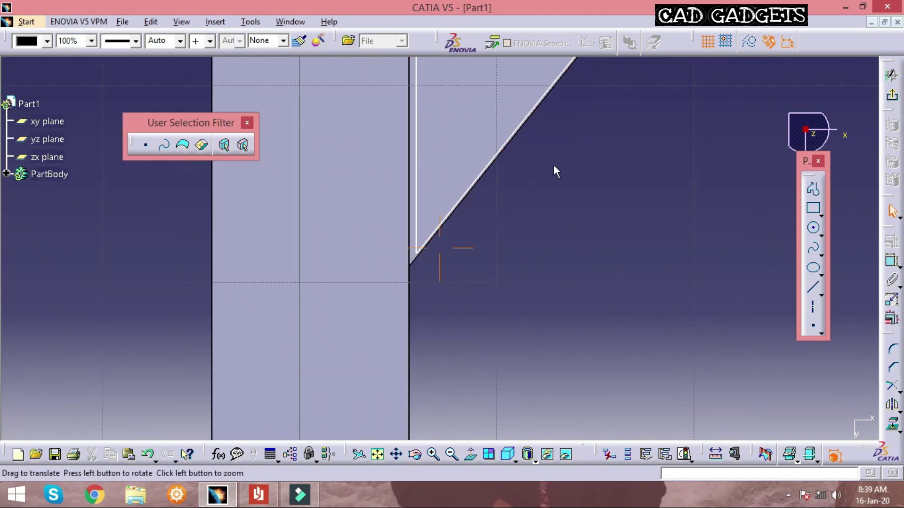
{"action": "left_click", "coordinate": [414, 204]}
{"action": "left_click", "coordinate": [415, 206], "text": "ctrl"}
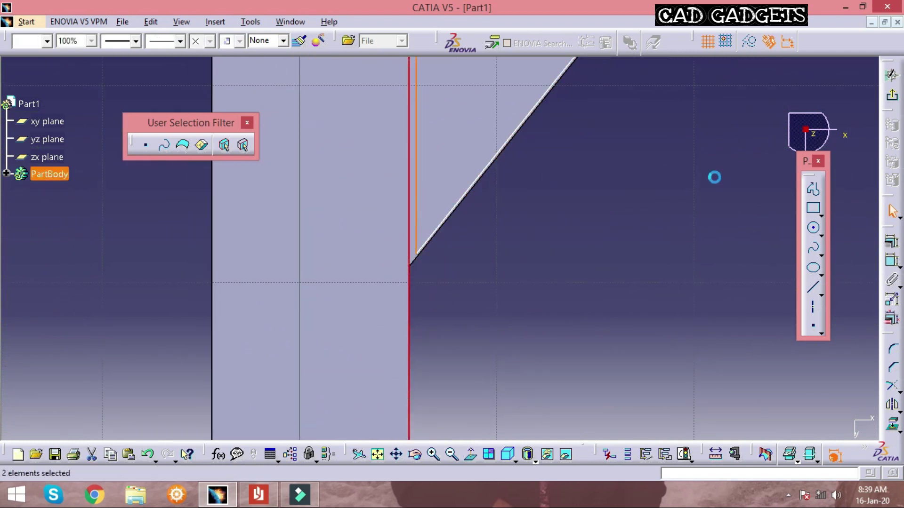
{"action": "left_click", "coordinate": [891, 241]}
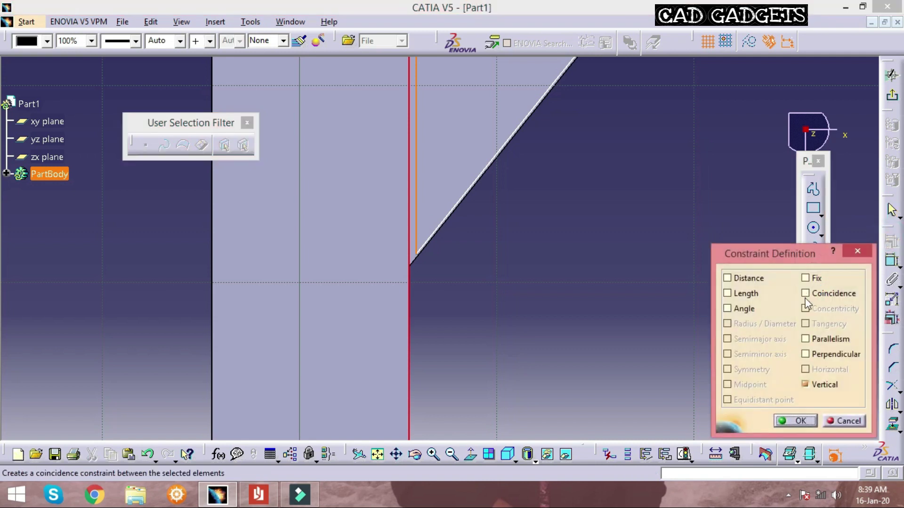
{"action": "left_click", "coordinate": [806, 293]}
{"action": "left_click", "coordinate": [796, 420]}
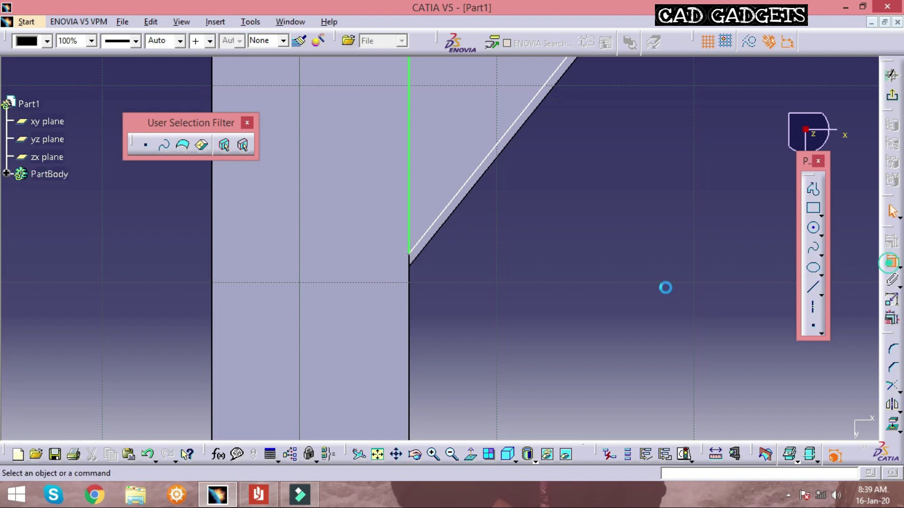
Step: Dimension the second triangle's lower corner from the free end of the vertical leg and set the offset to 10 mm
{"action": "middle_click_drag", "start_coordinate": [665, 287], "coordinate": [640, 129]}
{"action": "scroll", "coordinate": [631, 176], "scroll_direction": "up", "scroll_amount": 1}
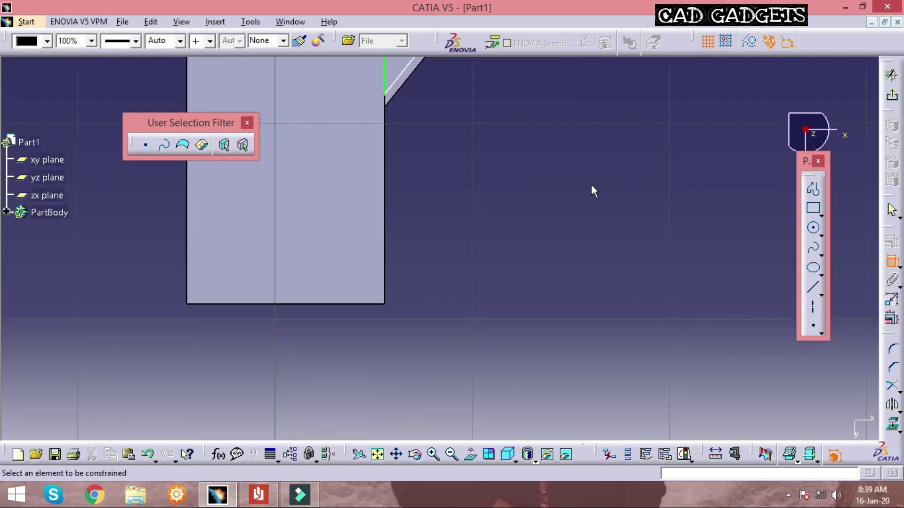
{"action": "left_click", "coordinate": [386, 95]}
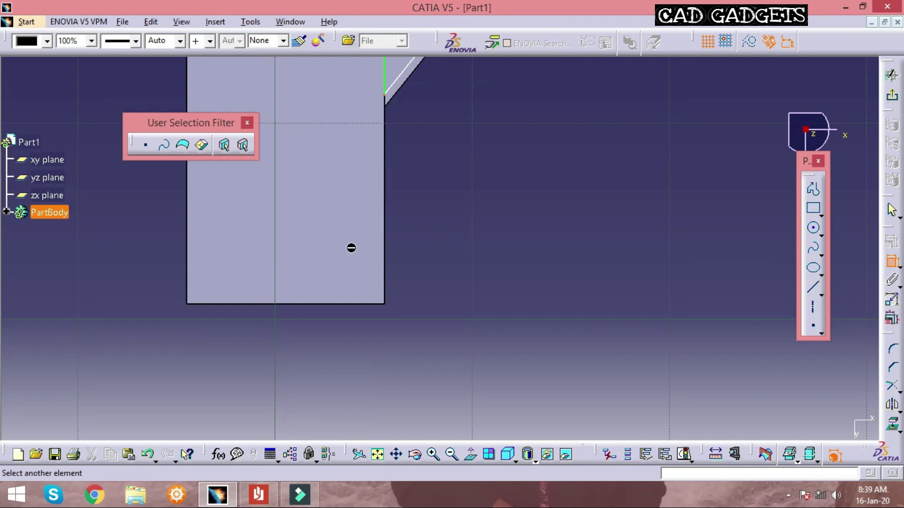
{"action": "left_click", "coordinate": [347, 304]}
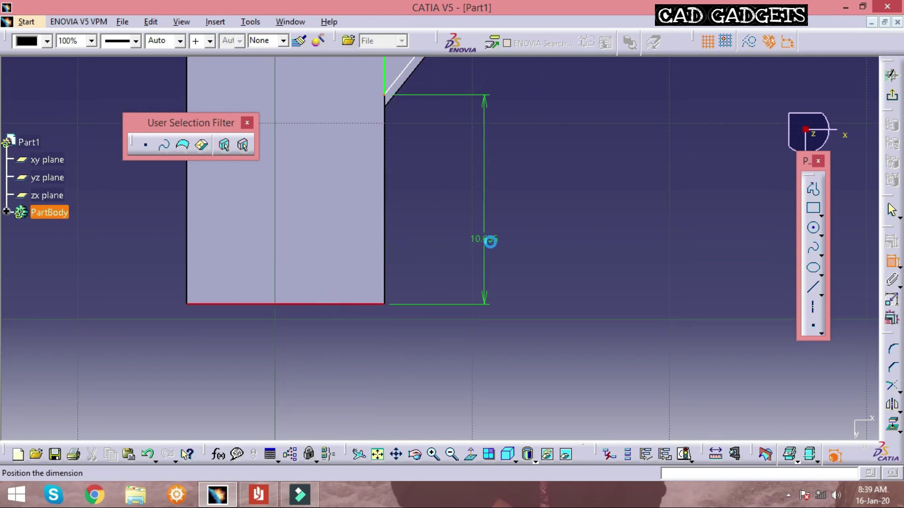
{"action": "left_click", "coordinate": [490, 241]}
{"action": "double_click", "coordinate": [486, 239]}
{"action": "type", "text": "10"}
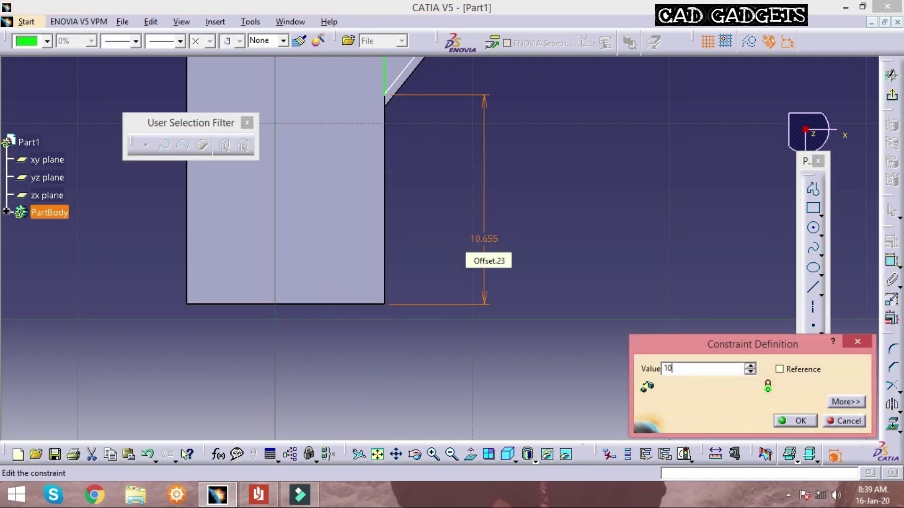
{"action": "key", "text": "Return"}
Step: Make the triangle's horizontal side coincident with the inner edge of the bracket's horizontal leg
{"action": "middle_click_drag", "start_coordinate": [524, 125], "coordinate": [571, 237]}
{"action": "mouse_move", "coordinate": [647, 60]}
{"action": "middle_mouse_down"}
{"action": "mouse_move", "coordinate": [495, 234]}
{"action": "mouse_move", "coordinate": [520, 141]}
{"action": "mouse_move", "coordinate": [496, 398]}
{"action": "middle_mouse_up"}
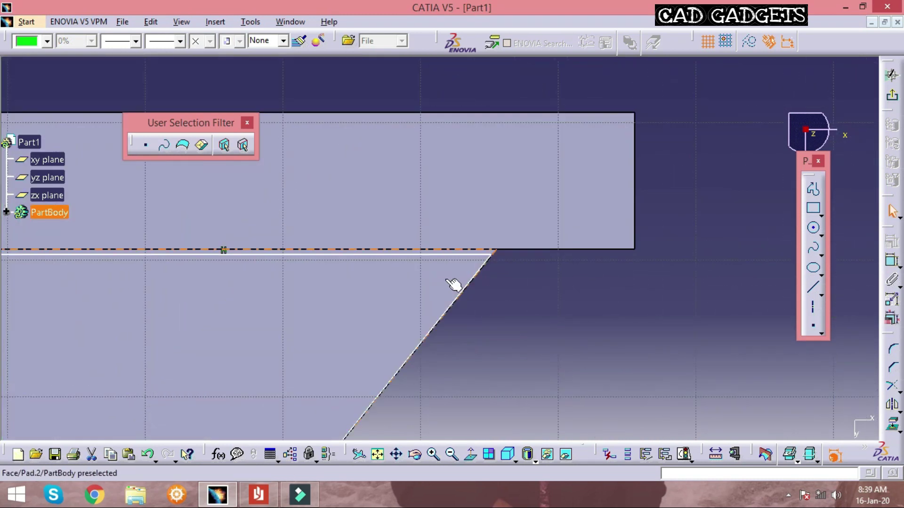
{"action": "left_click", "coordinate": [459, 254]}
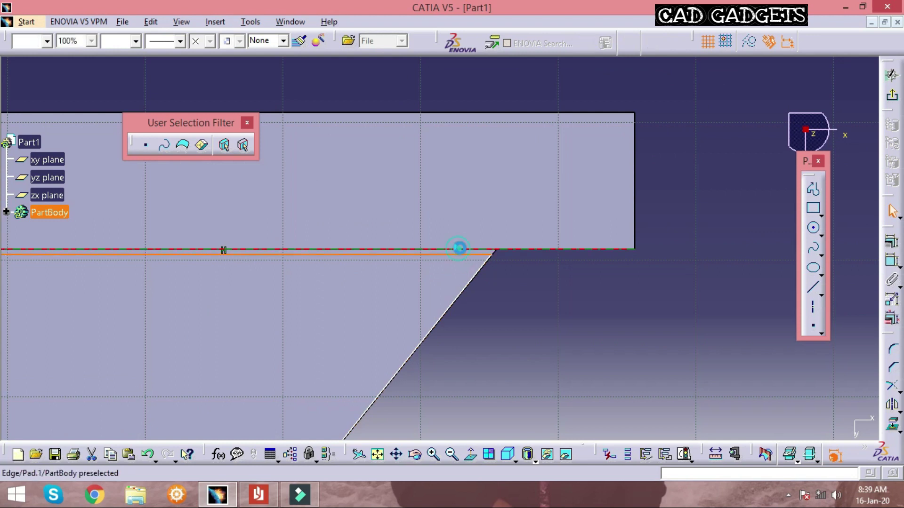
{"action": "left_click", "coordinate": [459, 248], "text": "ctrl"}
{"action": "left_click", "coordinate": [891, 242]}
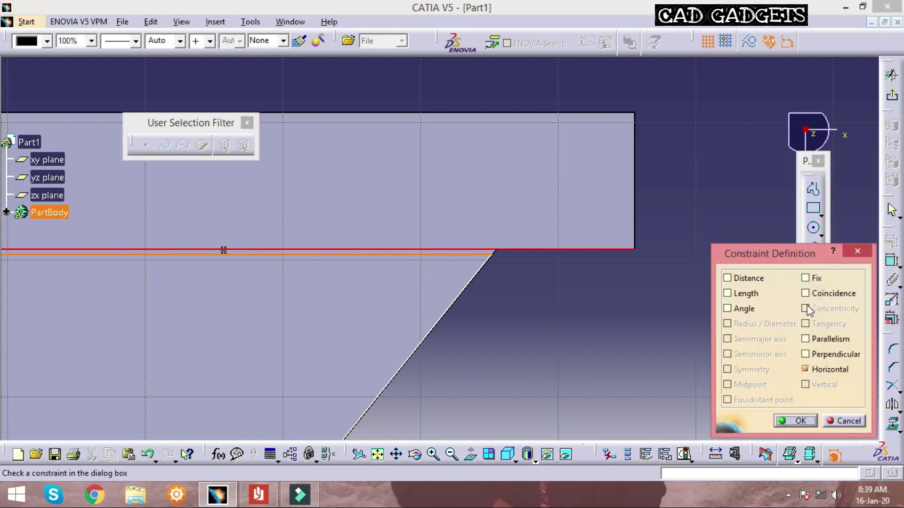
{"action": "left_click", "coordinate": [803, 294]}
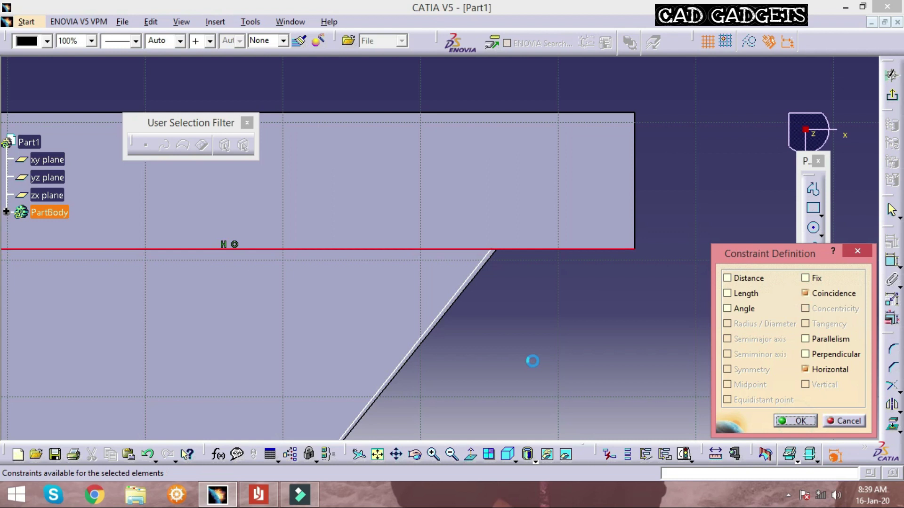
{"action": "key", "text": "Return"}
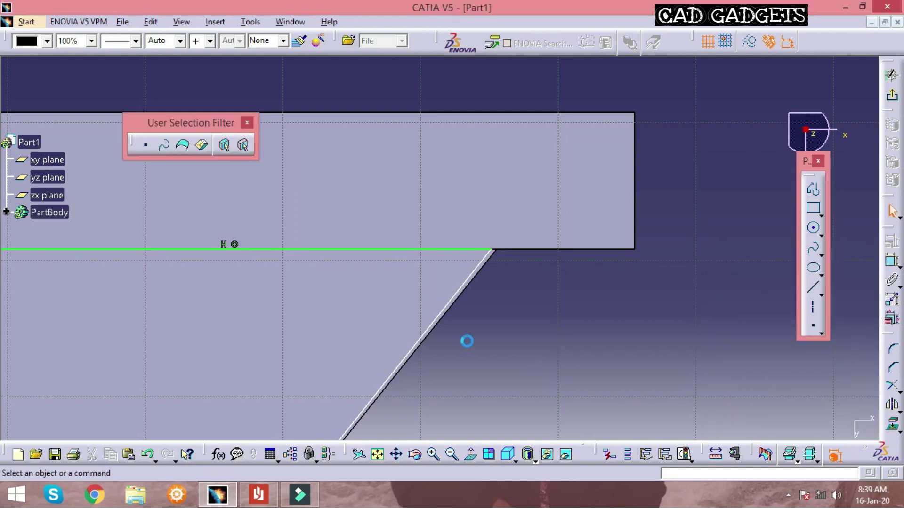
Step: Dimension the triangle's outer corner from the free end of the horizontal leg and set the offset to 10 mm
{"action": "left_click", "coordinate": [491, 250]}
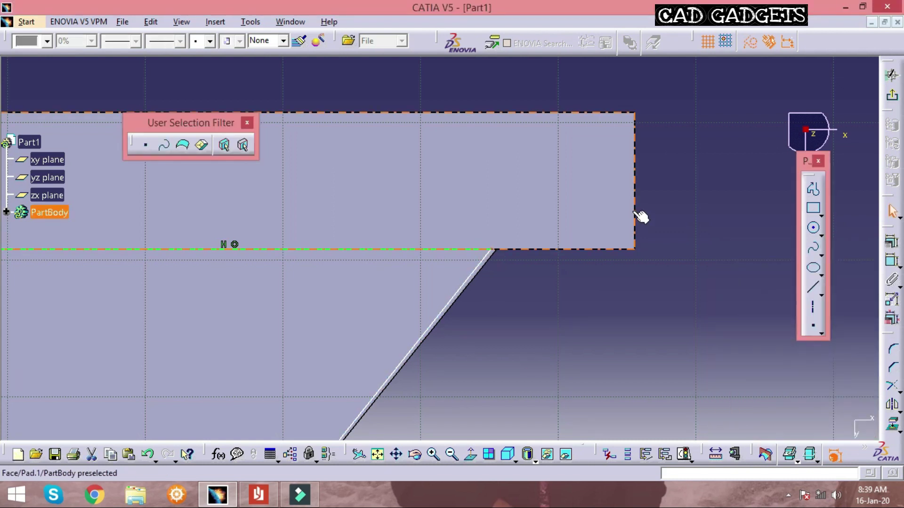
{"action": "left_click", "coordinate": [635, 211], "text": "ctrl"}
{"action": "left_click", "coordinate": [891, 259]}
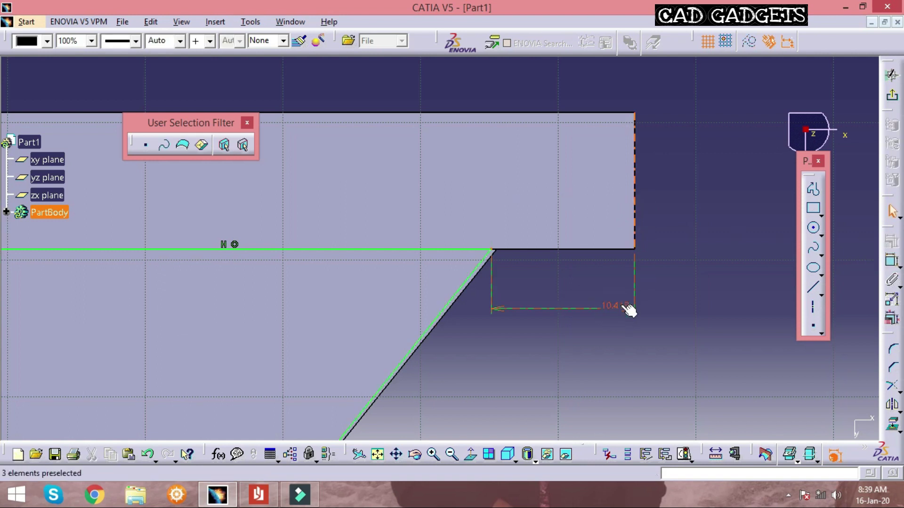
{"action": "double_click", "coordinate": [621, 306]}
{"action": "type", "text": "10mm"}
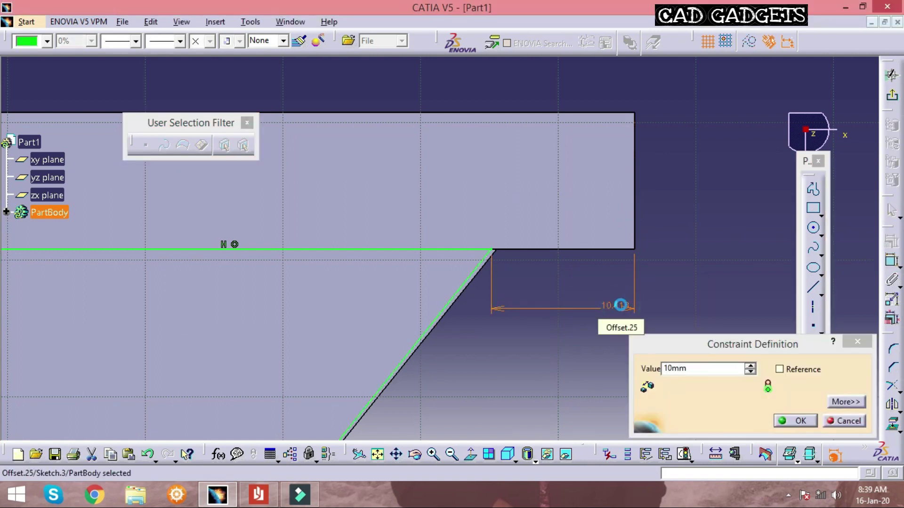
{"action": "key", "text": "Return"}
Step: Inspect the constrained second triangle sketch against the bracket's inner corner and the first rib from close up and at an angle
{"action": "middle_click_drag", "start_coordinate": [626, 266], "coordinate": [783, 200]}
{"action": "left_click", "coordinate": [572, 274]}
{"action": "middle_click_drag", "start_coordinate": [524, 399], "coordinate": [602, 119]}
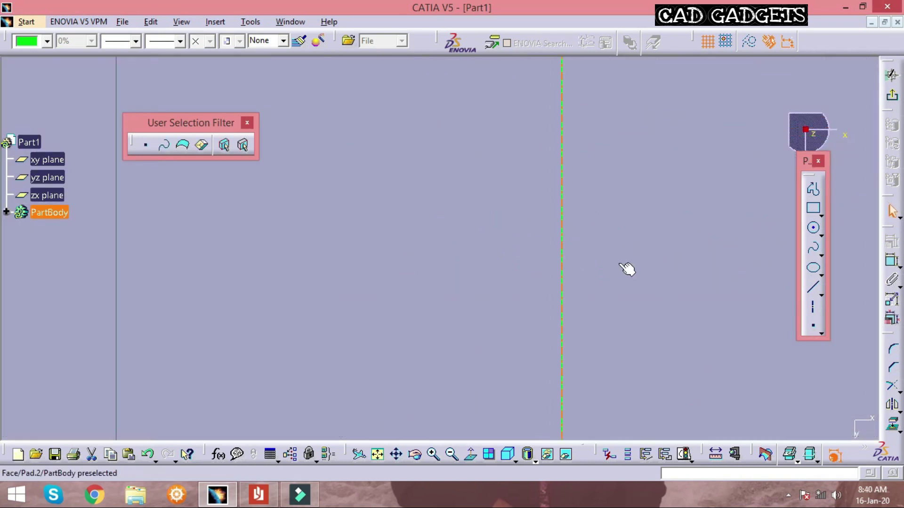
{"action": "left_click", "coordinate": [725, 334]}
{"action": "middle_click_drag", "start_coordinate": [668, 292], "coordinate": [575, 28]}
{"action": "left_click", "coordinate": [566, 230]}
{"action": "middle_click_drag", "start_coordinate": [577, 202], "coordinate": [574, 56]}
{"action": "left_click", "coordinate": [577, 208]}
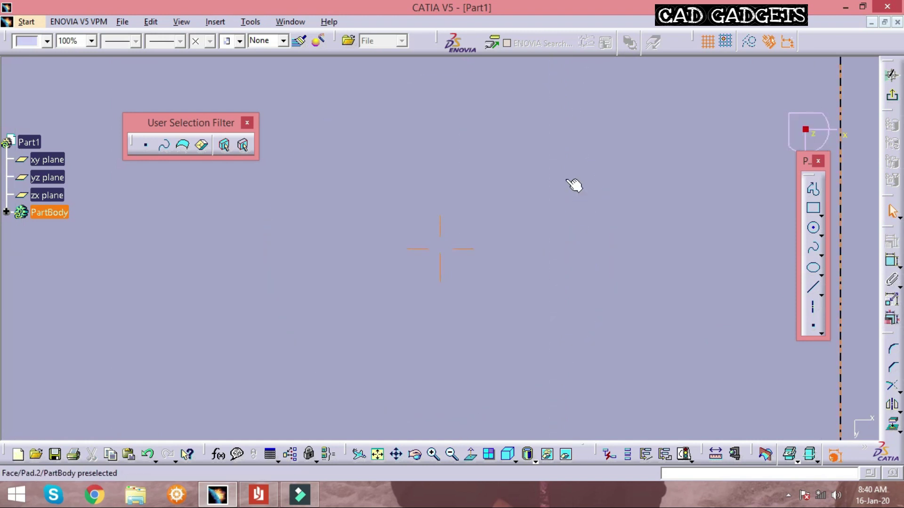
{"action": "left_click", "coordinate": [575, 183]}
{"action": "middle_click_drag", "start_coordinate": [574, 184], "coordinate": [665, 507]}
{"action": "left_click", "coordinate": [570, 221]}
{"action": "middle_click_drag", "start_coordinate": [571, 222], "coordinate": [809, 456]}
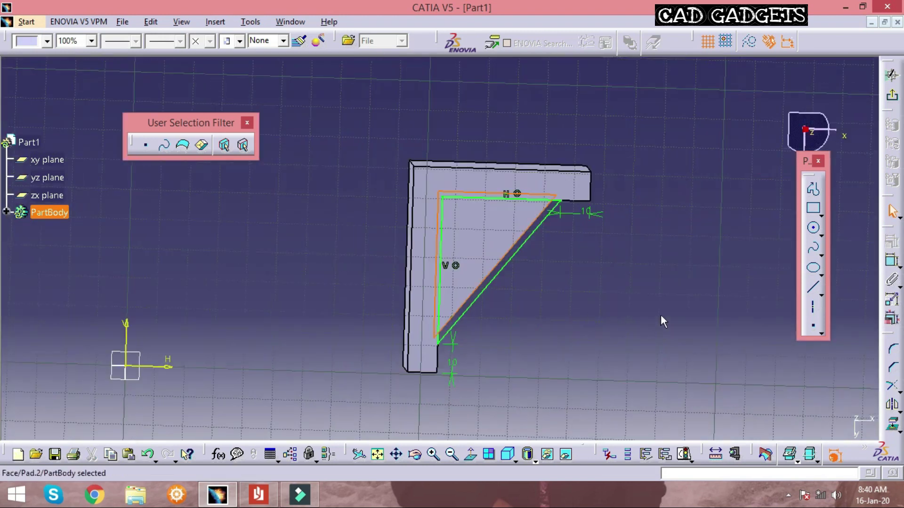
{"action": "left_click", "coordinate": [662, 317]}
{"action": "mouse_move", "coordinate": [521, 319]}
{"action": "middle_mouse_down"}
{"action": "mouse_move", "coordinate": [541, 222]}
{"action": "mouse_move", "coordinate": [537, 170]}
{"action": "middle_mouse_up"}
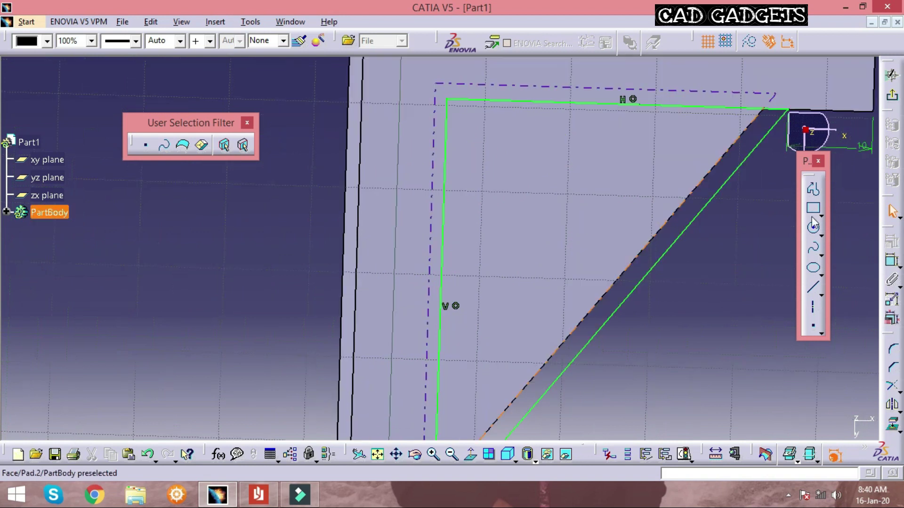
Step: Exit the sketch and pad the second triangle 10 mm, with the direction reversed toward the inside of the bracket
{"action": "left_click", "coordinate": [890, 94]}
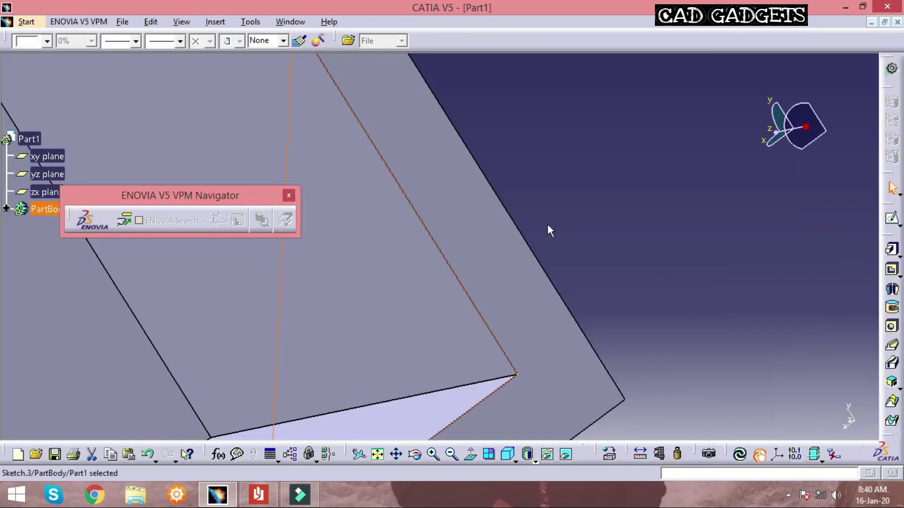
{"action": "mouse_move", "coordinate": [554, 257]}
{"action": "middle_mouse_down"}
{"action": "mouse_move", "coordinate": [578, 352]}
{"action": "mouse_move", "coordinate": [555, 274]}
{"action": "mouse_move", "coordinate": [601, 281]}
{"action": "middle_mouse_up"}
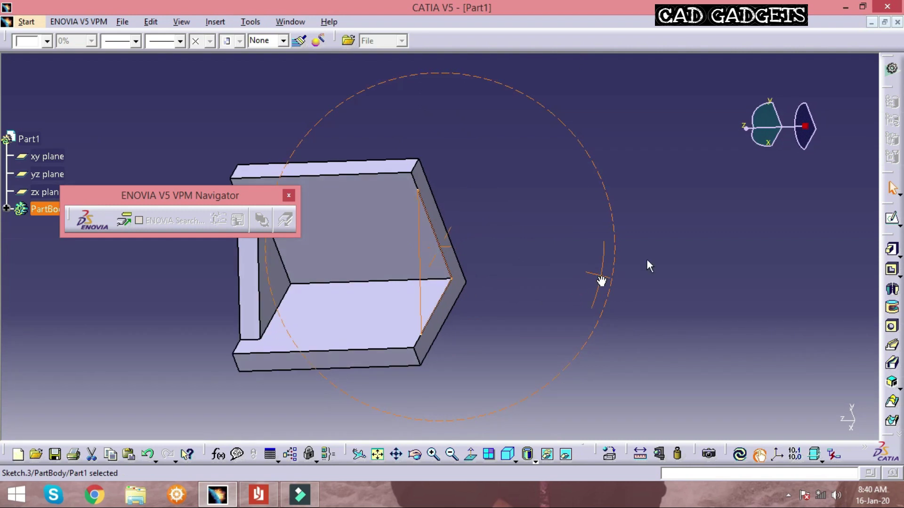
{"action": "left_click", "coordinate": [891, 248]}
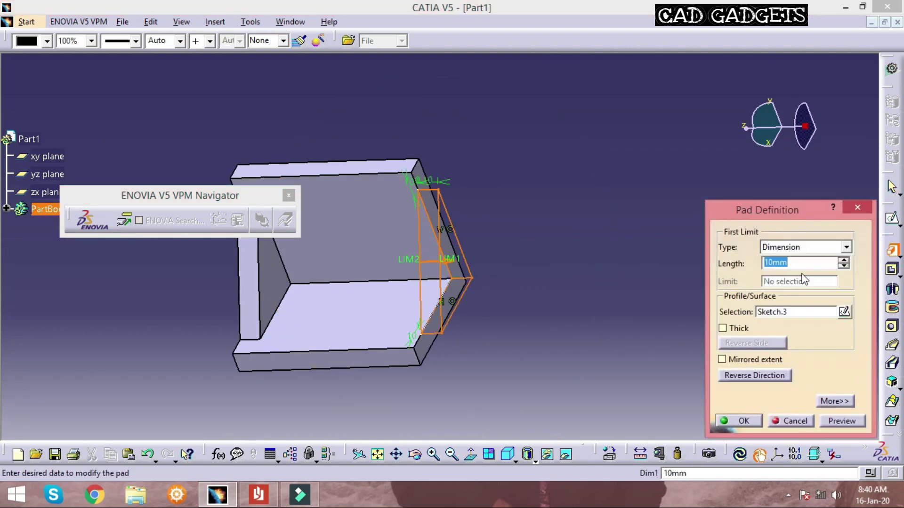
{"action": "left_click", "coordinate": [432, 262]}
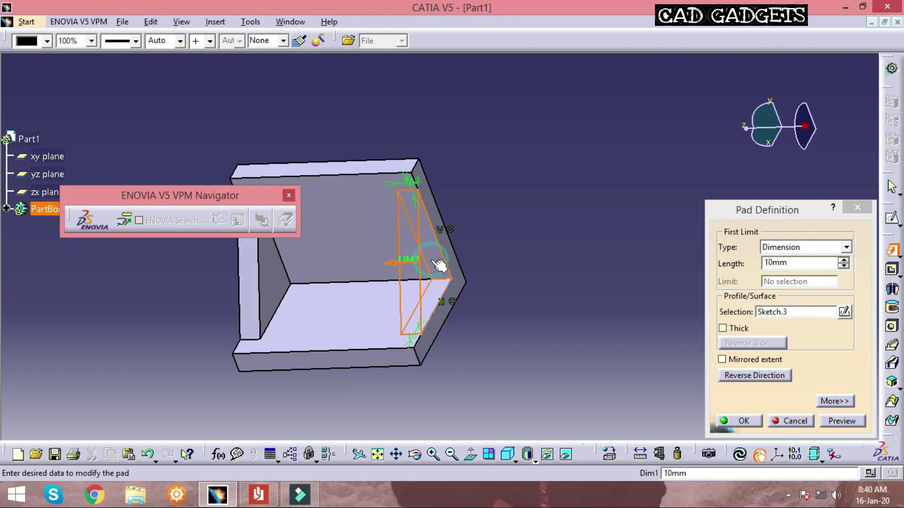
{"action": "left_click", "coordinate": [748, 421]}
{"action": "middle_click_drag", "start_coordinate": [461, 254], "coordinate": [387, 197]}
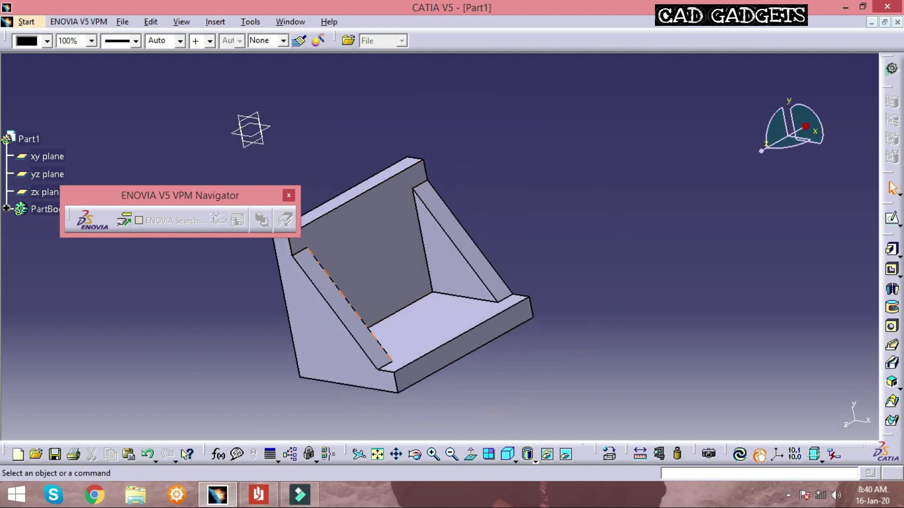
Step: Consult the reference drawing for the base hole, return to CATIA and open a sketch on the base plate's inner face between the ribs
{"action": "left_click", "coordinate": [258, 494]}
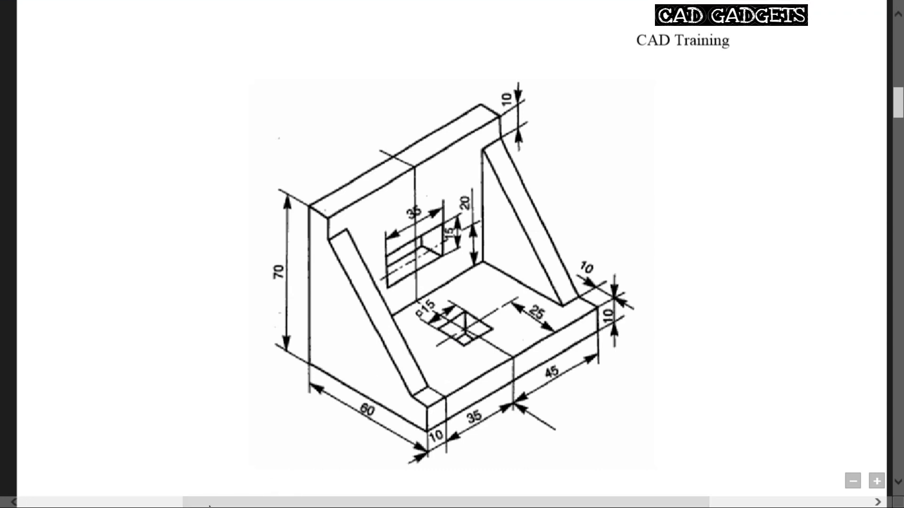
{"action": "mouse_move", "coordinate": [217, 494]}
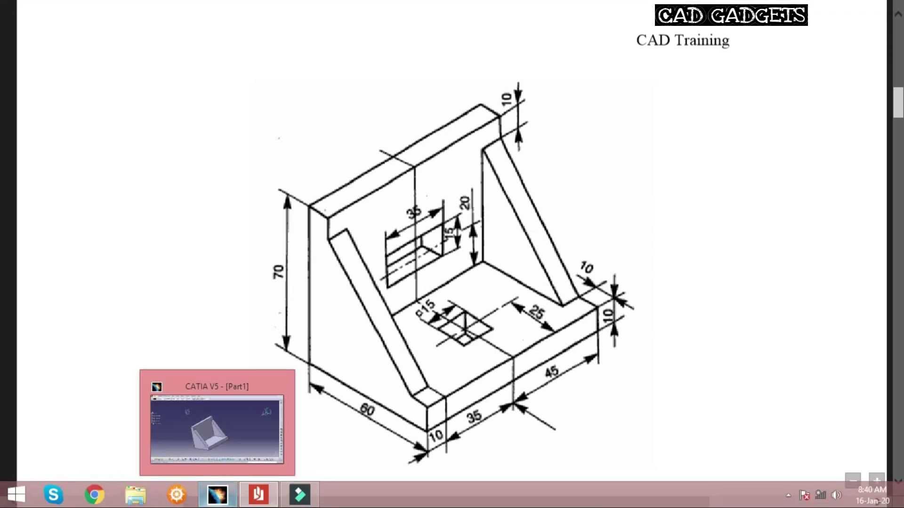
{"action": "left_click", "coordinate": [216, 494]}
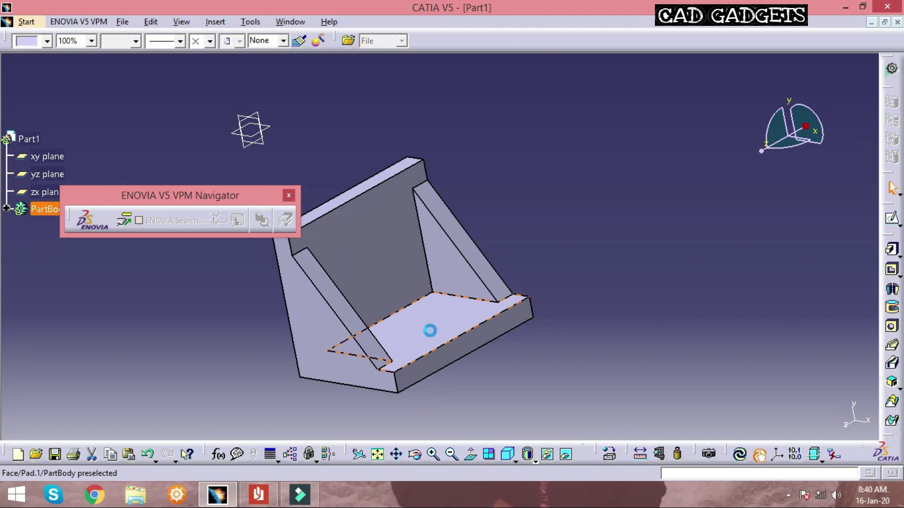
{"action": "left_click", "coordinate": [890, 217]}
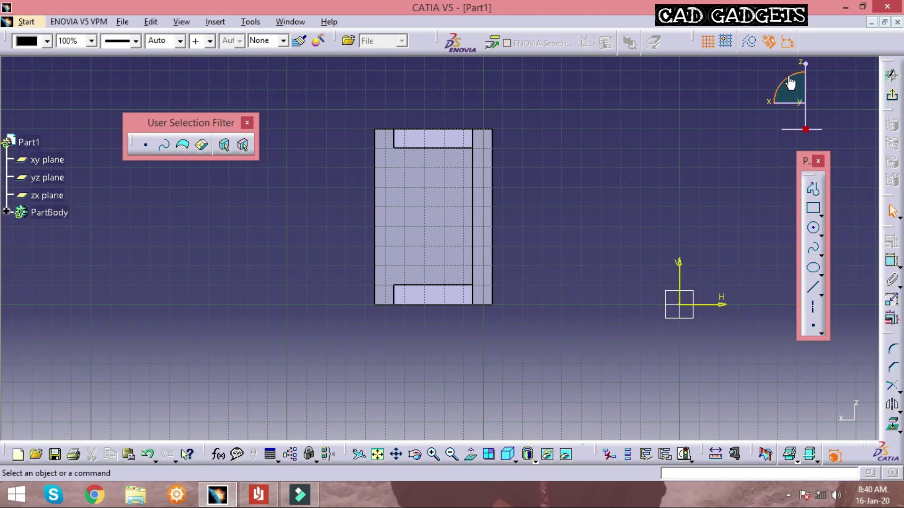
{"action": "mouse_move", "coordinate": [790, 82]}
{"action": "left_mouse_down"}
{"action": "mouse_move", "coordinate": [672, 114]}
{"action": "mouse_move", "coordinate": [625, 163]}
{"action": "mouse_move", "coordinate": [622, 186]}
{"action": "left_mouse_up"}
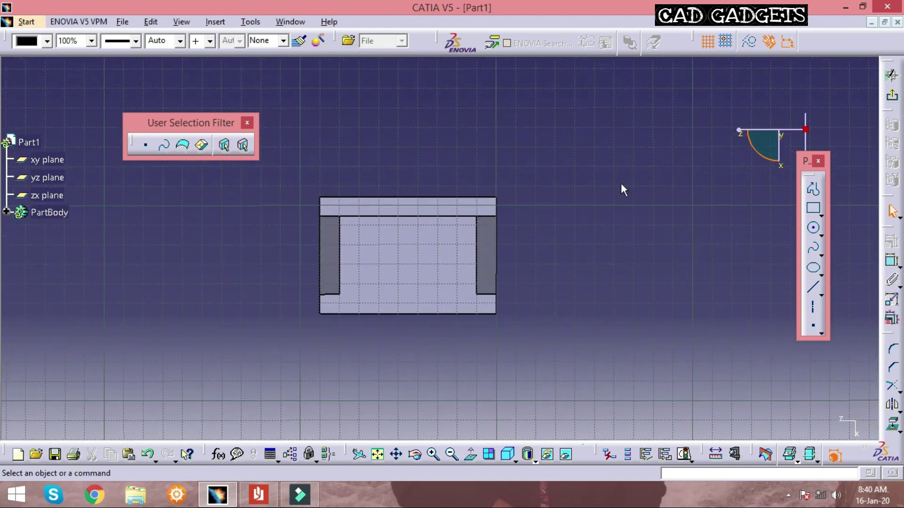
{"action": "middle_click_drag", "start_coordinate": [504, 306], "coordinate": [581, 224]}
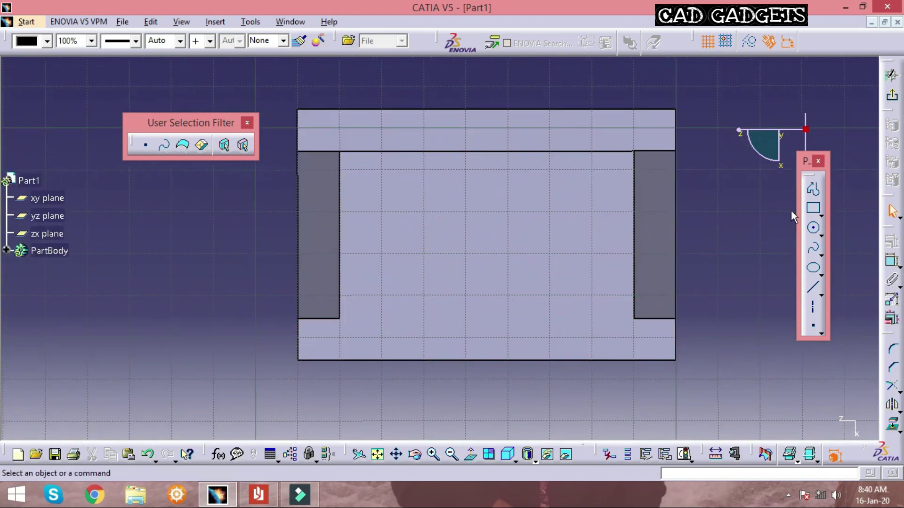
Step: Sketch a centered rectangle about 16 mm wide near the middle of the base face between the two ribs
{"action": "left_click", "coordinate": [820, 215]}
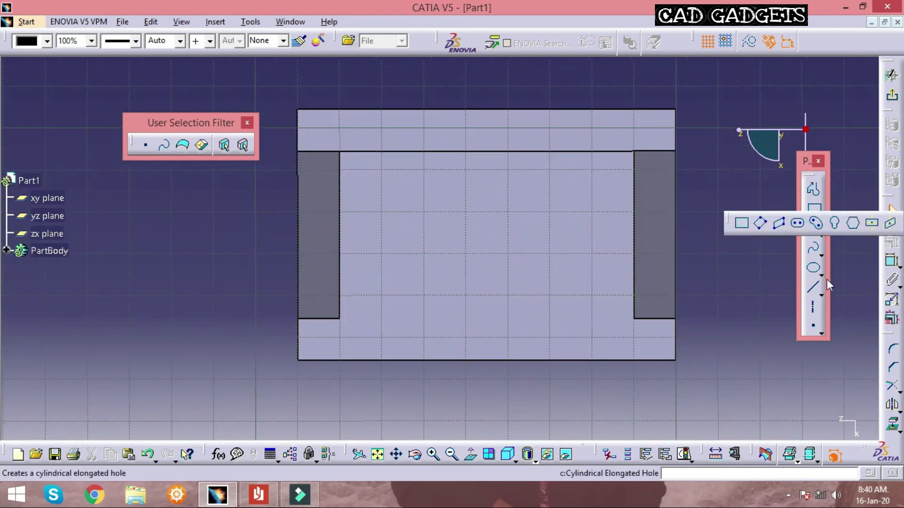
{"action": "left_click", "coordinate": [871, 223]}
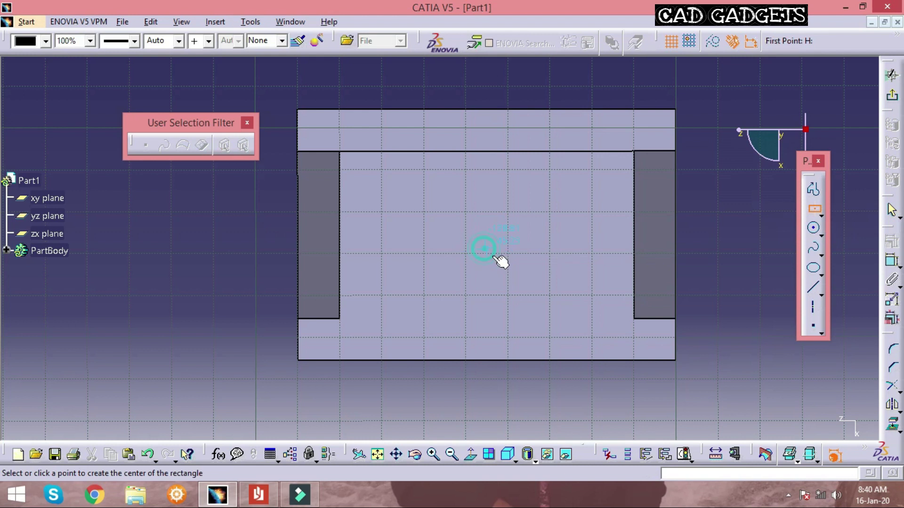
{"action": "left_click", "coordinate": [495, 257]}
{"action": "left_click", "coordinate": [520, 272]}
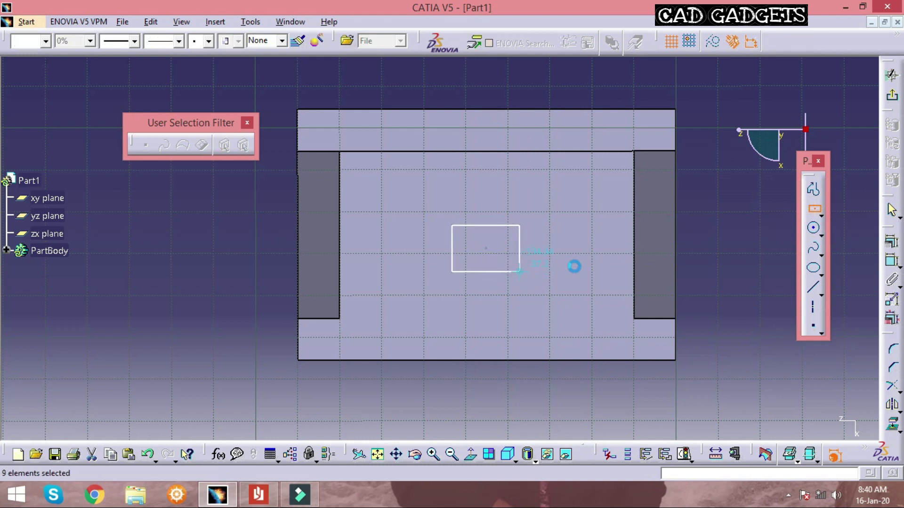
{"action": "left_click", "coordinate": [715, 221]}
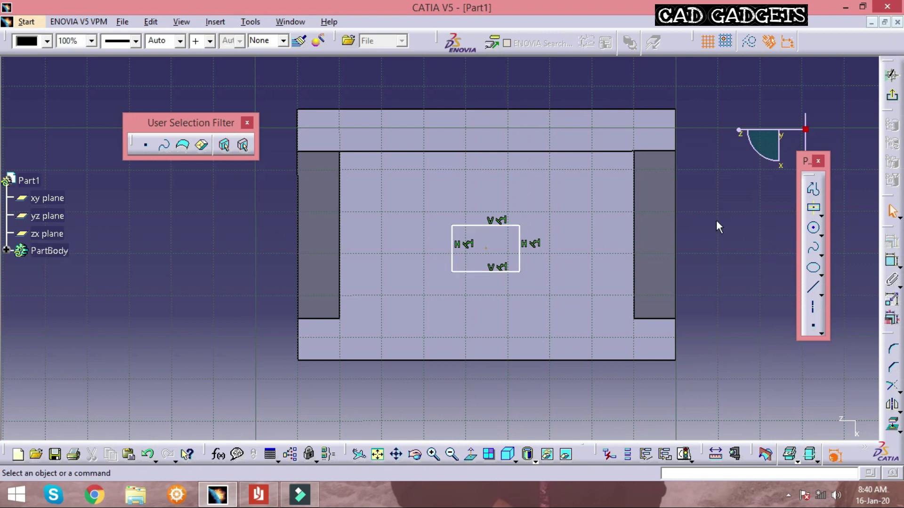
Step: Dimension the rectangle's side that runs along the base's length and set it to 15 mm
{"action": "left_click", "coordinate": [892, 265]}
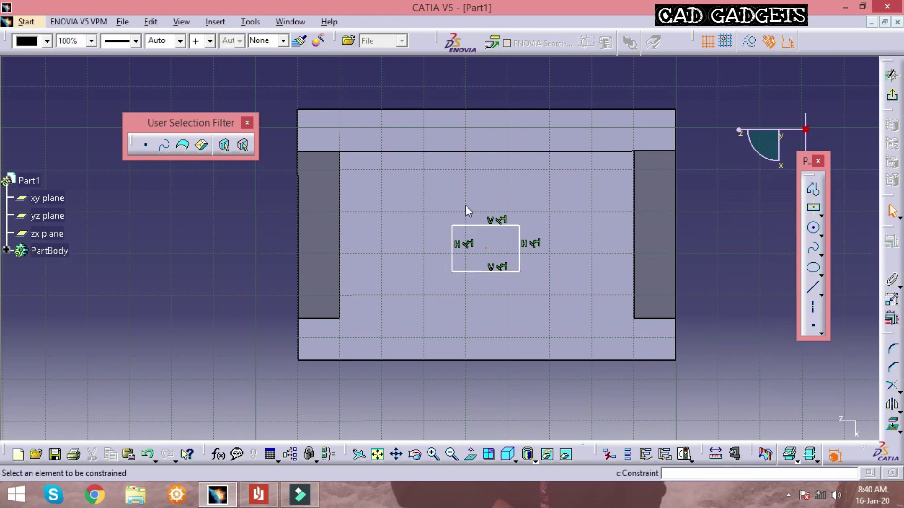
{"action": "left_click", "coordinate": [480, 226]}
{"action": "left_click", "coordinate": [483, 186]}
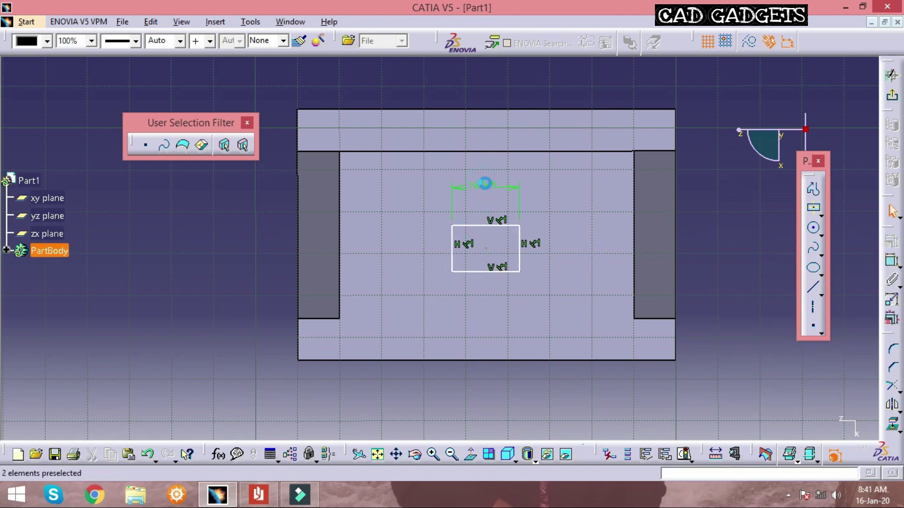
{"action": "double_click", "coordinate": [485, 184]}
{"action": "type", "text": "15"}
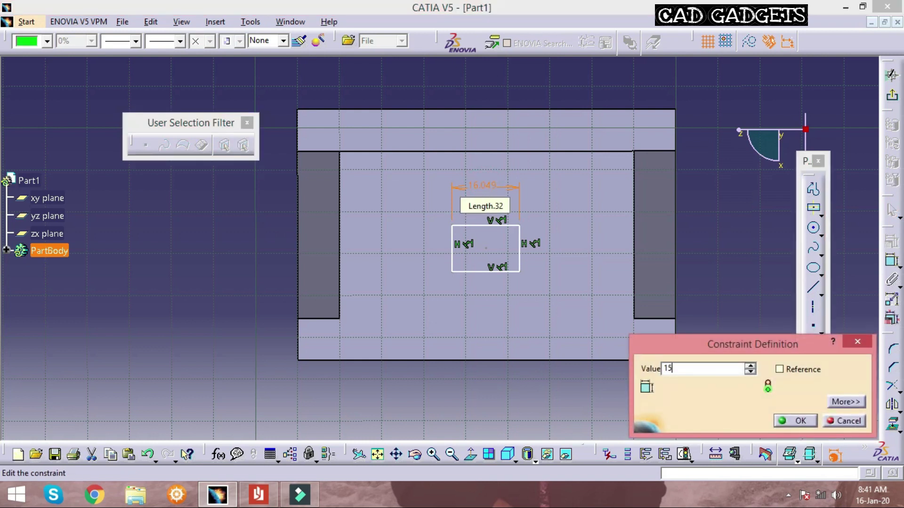
{"action": "key", "text": "Return"}
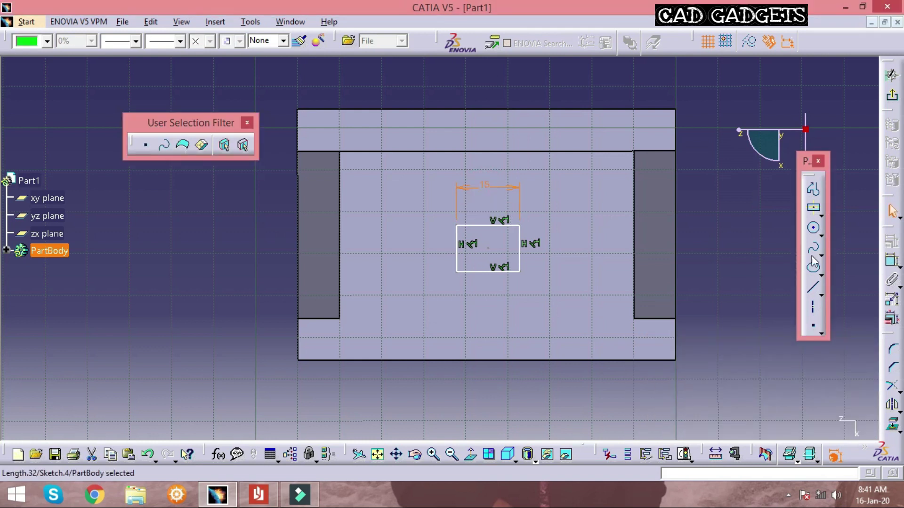
Step: Dimension the rectangle's side perpendicular to the base's length and set it to 15 mm
{"action": "left_click", "coordinate": [891, 260]}
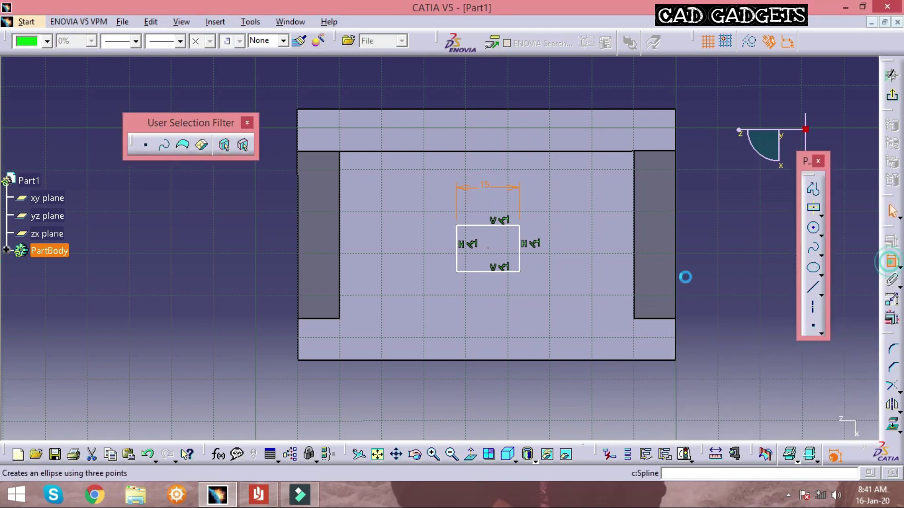
{"action": "left_click", "coordinate": [520, 259]}
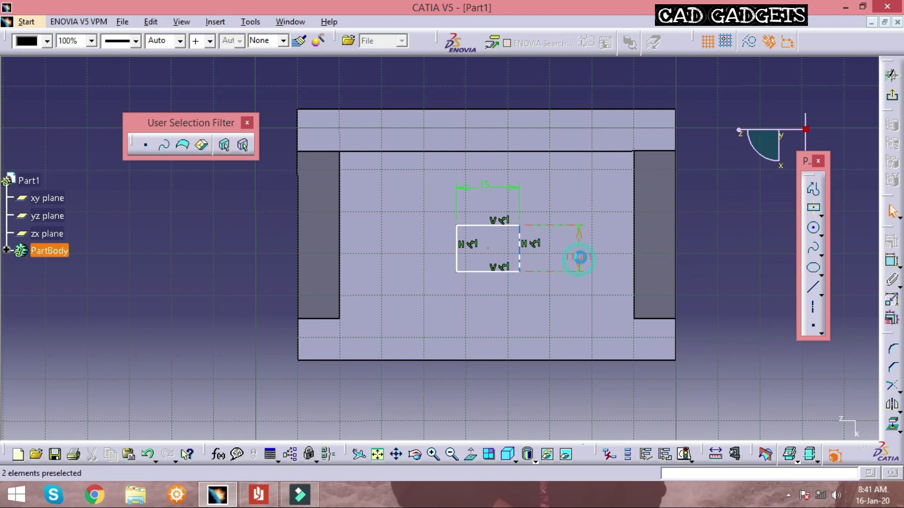
{"action": "left_click", "coordinate": [586, 259]}
{"action": "double_click", "coordinate": [582, 259]}
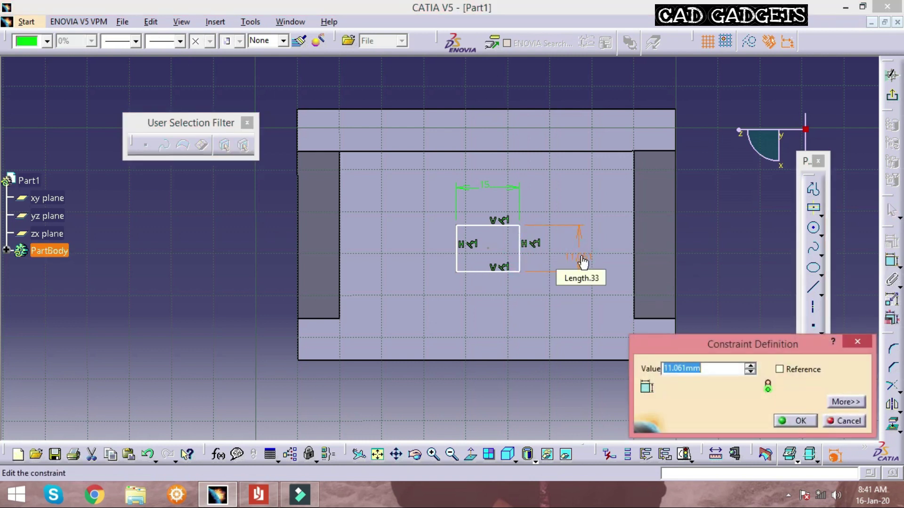
{"action": "type", "text": "15"}
{"action": "key", "text": "Return"}
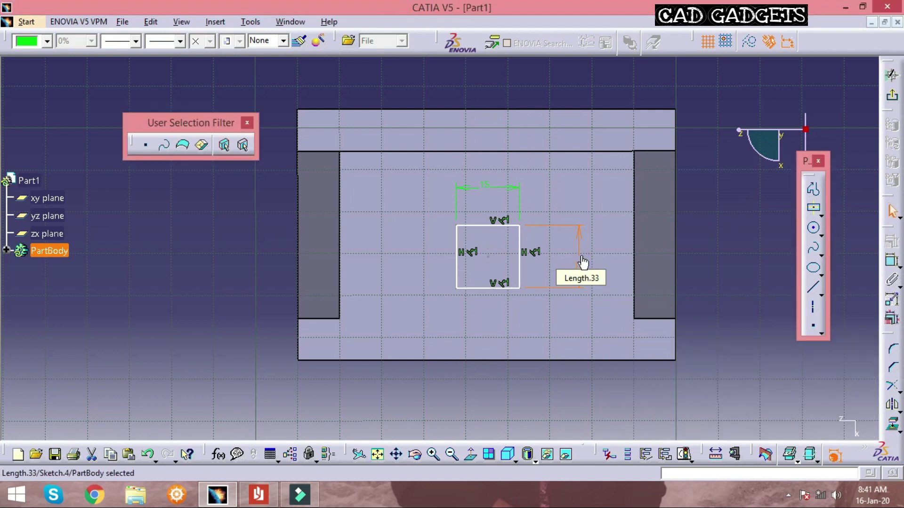
Step: Consult the reference drawing for the hole's position, and constrain the square's center 25 mm from the base's front edge
{"action": "left_click", "coordinate": [255, 495]}
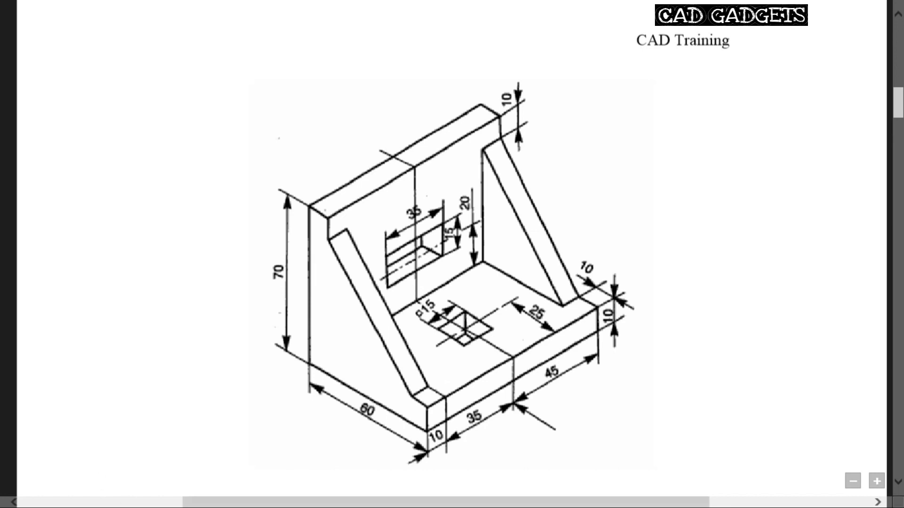
{"action": "left_click", "coordinate": [219, 494]}
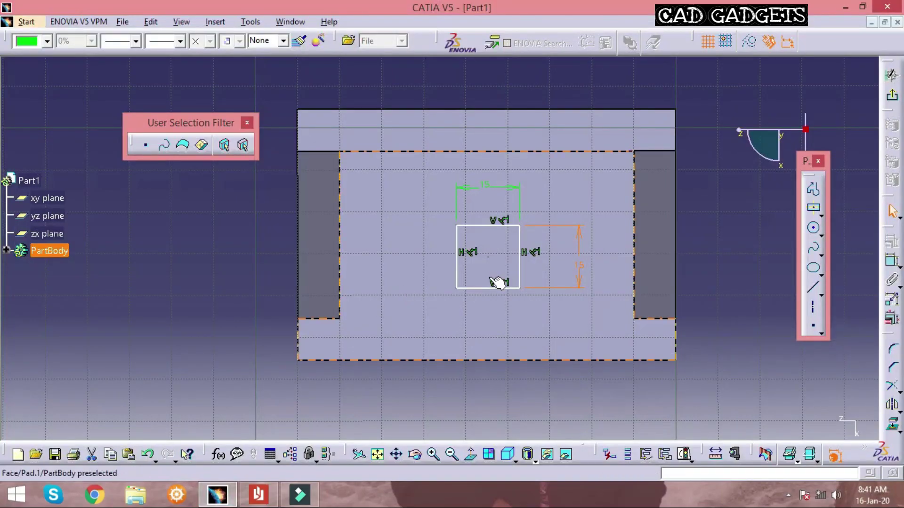
{"action": "left_click", "coordinate": [265, 501]}
{"action": "left_click", "coordinate": [258, 500]}
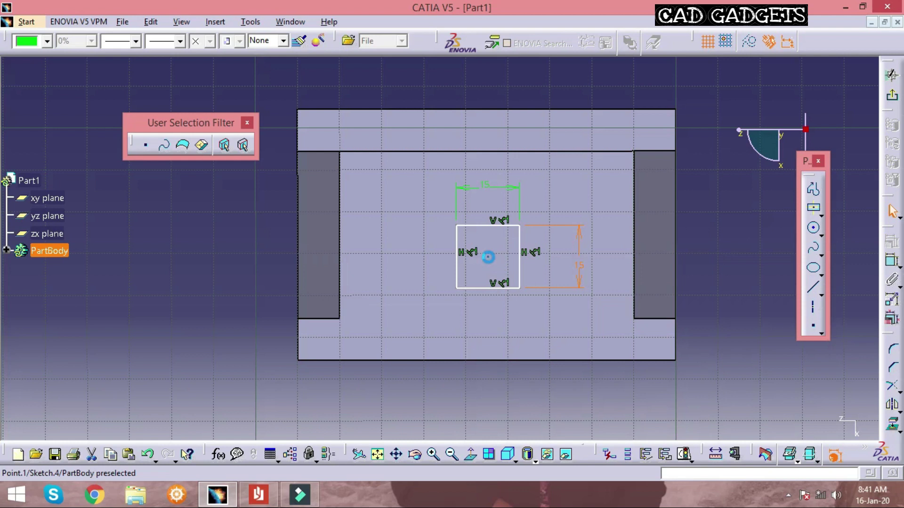
{"action": "left_click_drag", "start_coordinate": [487, 256], "coordinate": [483, 255]}
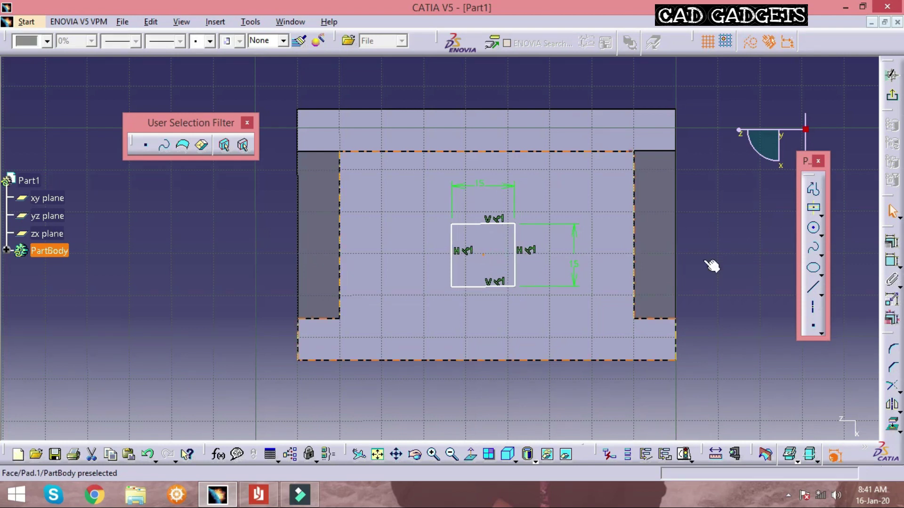
{"action": "left_click", "coordinate": [892, 261]}
{"action": "mouse_move", "coordinate": [594, 227]}
{"action": "middle_mouse_down"}
{"action": "mouse_move", "coordinate": [611, 131]}
{"action": "mouse_move", "coordinate": [612, 274]}
{"action": "mouse_move", "coordinate": [495, 59]}
{"action": "middle_mouse_up"}
{"action": "left_click", "coordinate": [619, 376]}
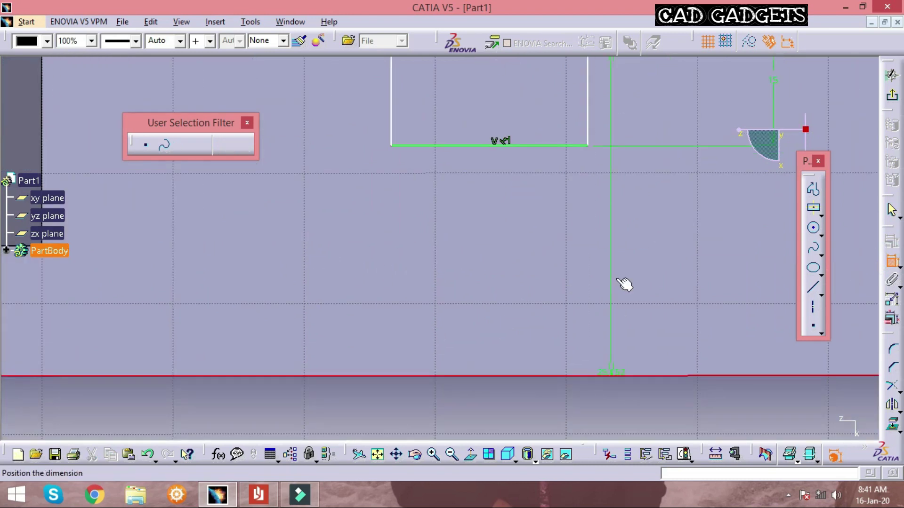
{"action": "left_click", "coordinate": [638, 252]}
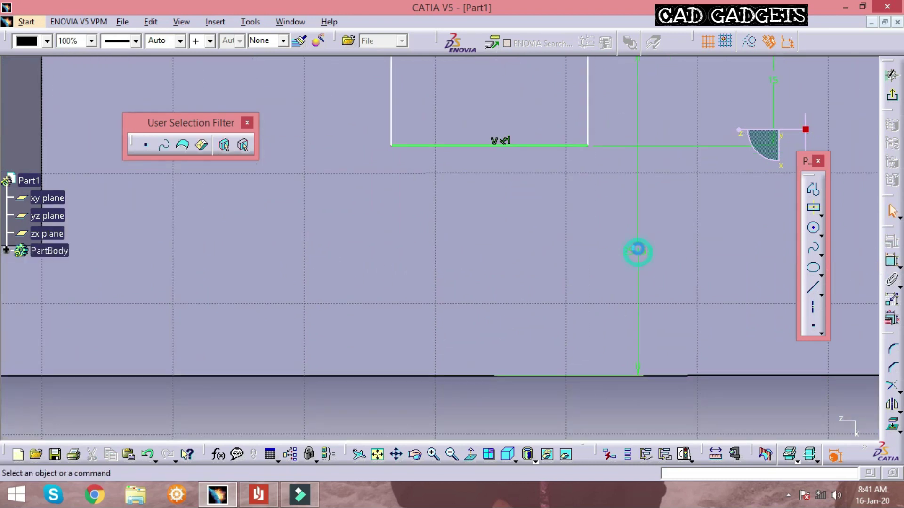
{"action": "double_click", "coordinate": [641, 254]}
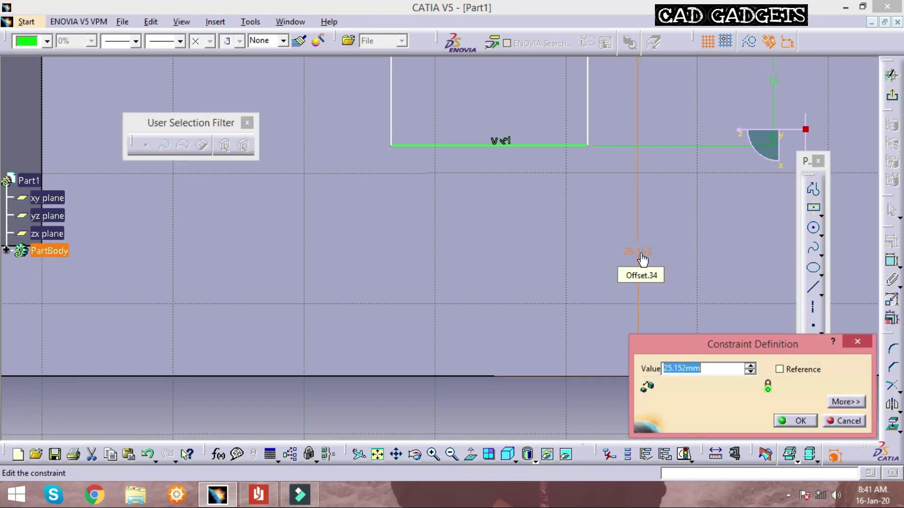
{"action": "key", "text": "Return"}
Step: Dimension the distance from the square's center to the base's short side edge and set it to 45 mm
{"action": "mouse_move", "coordinate": [541, 171]}
{"action": "middle_mouse_down"}
{"action": "mouse_move", "coordinate": [573, 271]}
{"action": "mouse_move", "coordinate": [504, 226]}
{"action": "mouse_move", "coordinate": [508, 246]}
{"action": "mouse_move", "coordinate": [448, 265]}
{"action": "mouse_move", "coordinate": [515, 217]}
{"action": "mouse_move", "coordinate": [563, 158]}
{"action": "mouse_move", "coordinate": [467, 254]}
{"action": "mouse_move", "coordinate": [468, 194]}
{"action": "middle_mouse_up"}
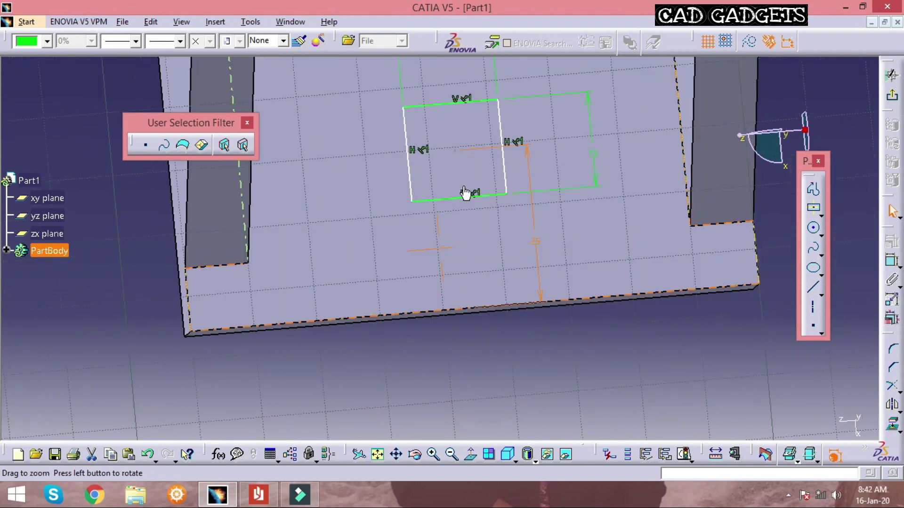
{"action": "left_click", "coordinate": [455, 150]}
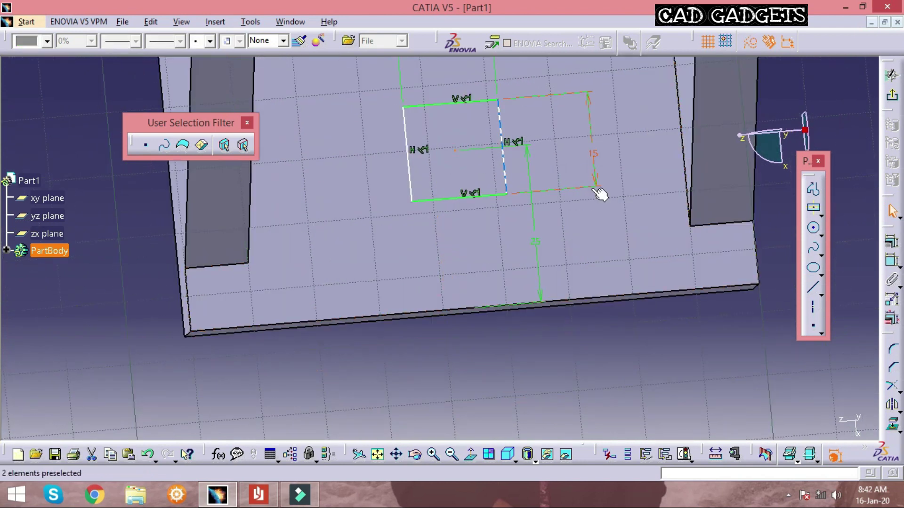
{"action": "left_click", "coordinate": [891, 261]}
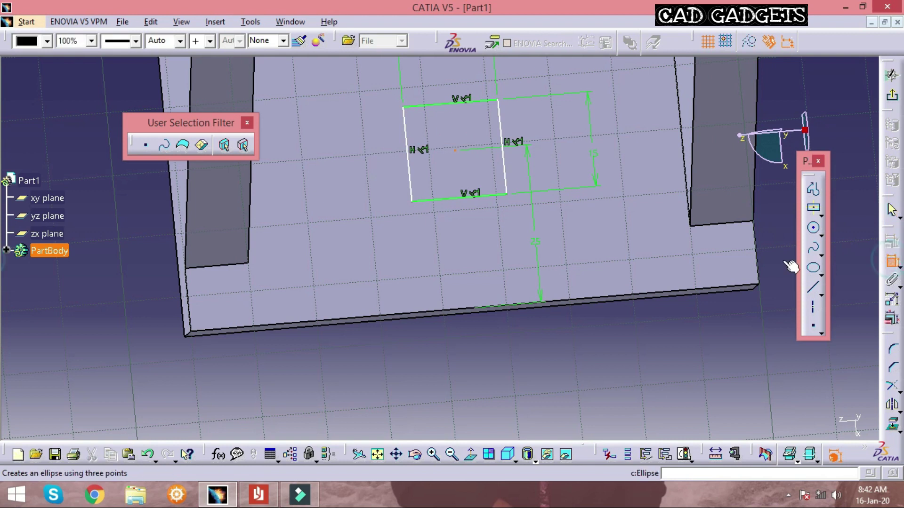
{"action": "left_click", "coordinate": [757, 257]}
{"action": "left_click", "coordinate": [723, 328]}
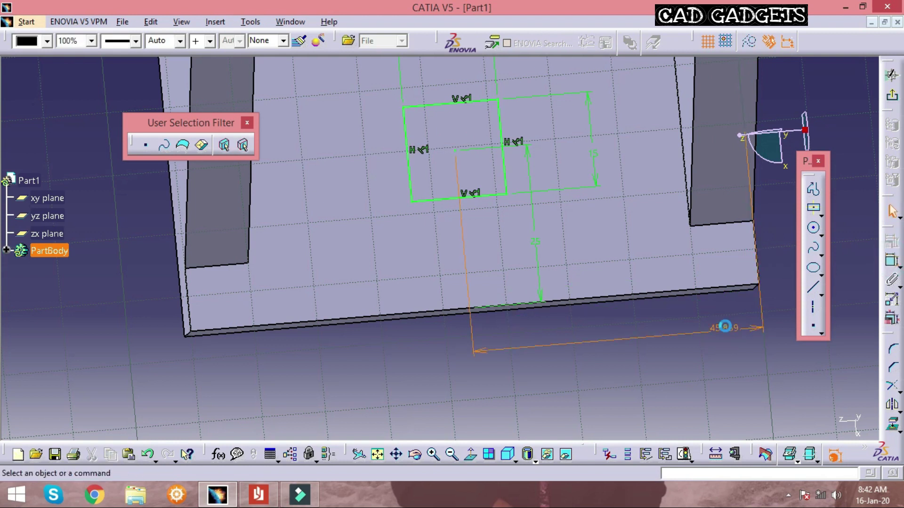
{"action": "double_click", "coordinate": [725, 327]}
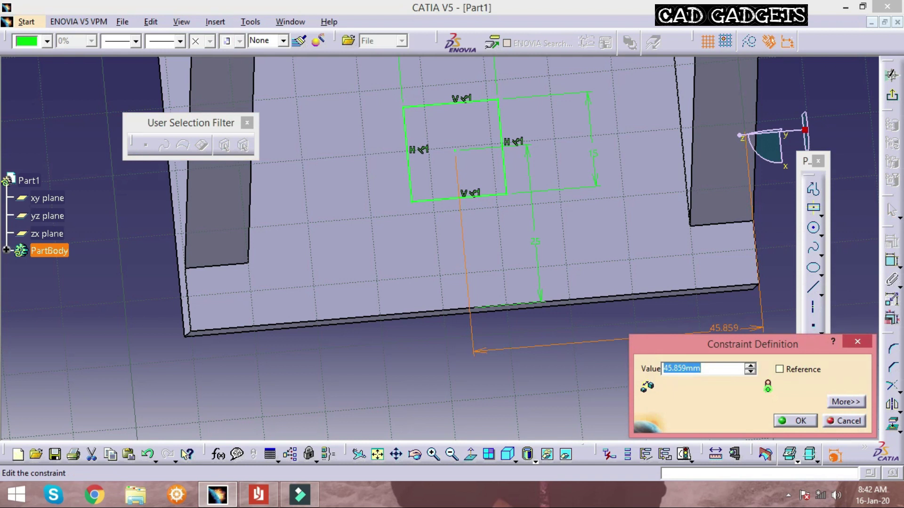
{"action": "type", "text": "45"}
{"action": "key", "text": "Return"}
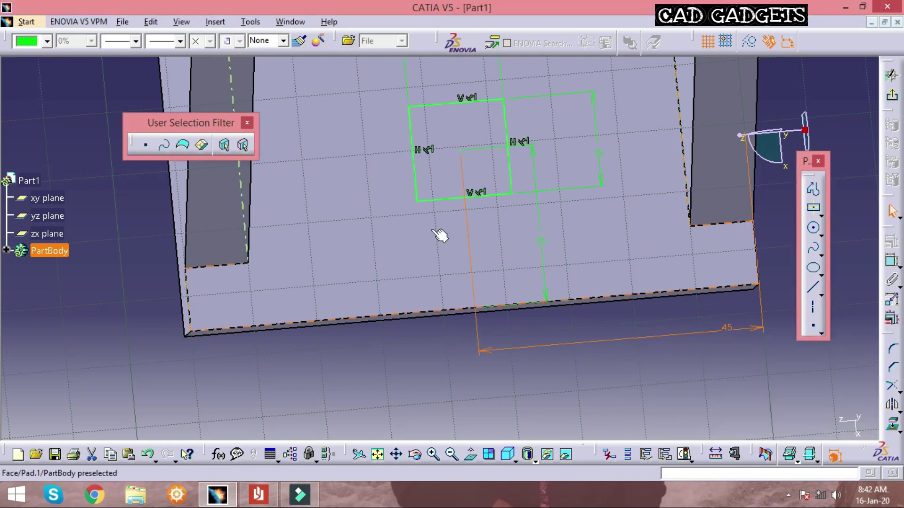
Step: Exit the sketch and cut the square through the base plate with a Pocket limited Up to last
{"action": "middle_click_drag", "start_coordinate": [440, 236], "coordinate": [442, 331]}
{"action": "middle_click_drag", "start_coordinate": [472, 278], "coordinate": [528, 173]}
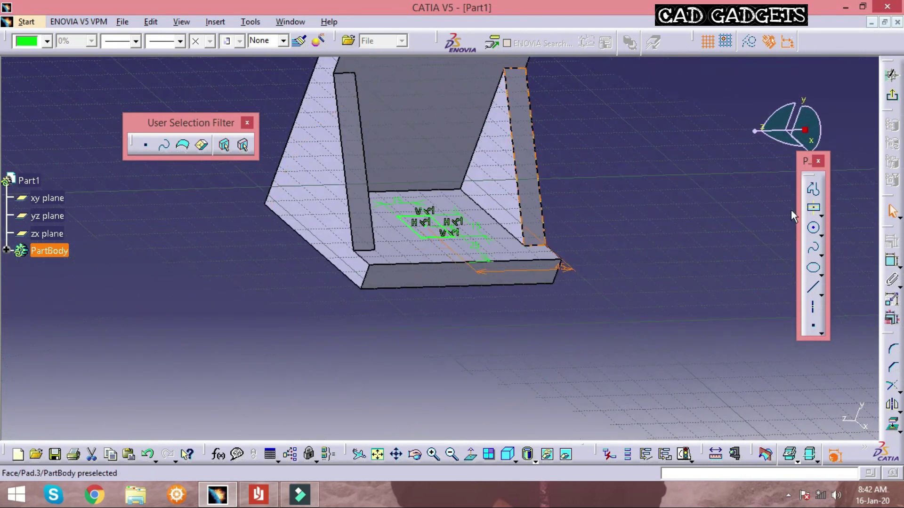
{"action": "left_click", "coordinate": [892, 95]}
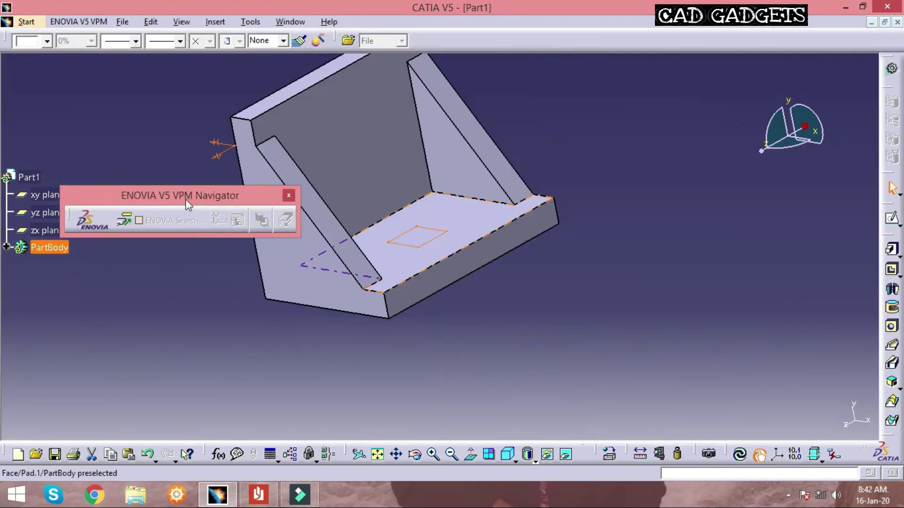
{"action": "left_click", "coordinate": [890, 269]}
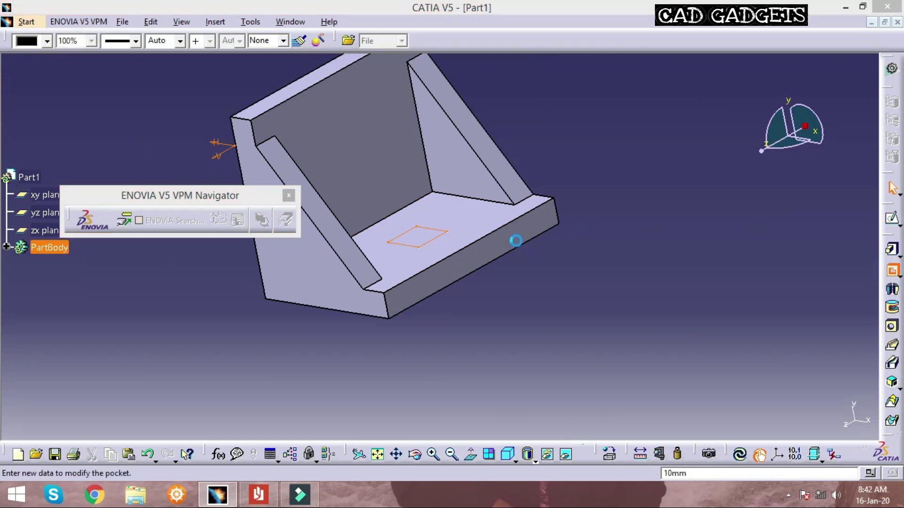
{"action": "left_click", "coordinate": [846, 246]}
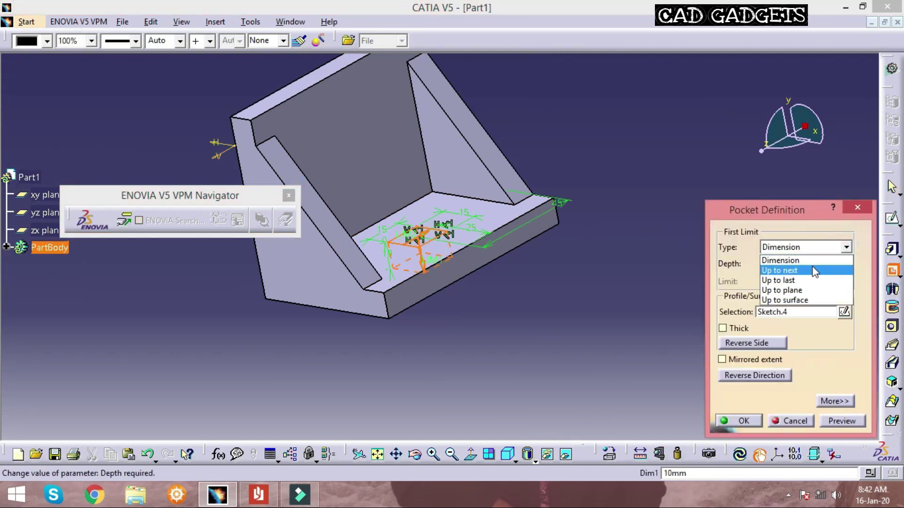
{"action": "left_click", "coordinate": [814, 280]}
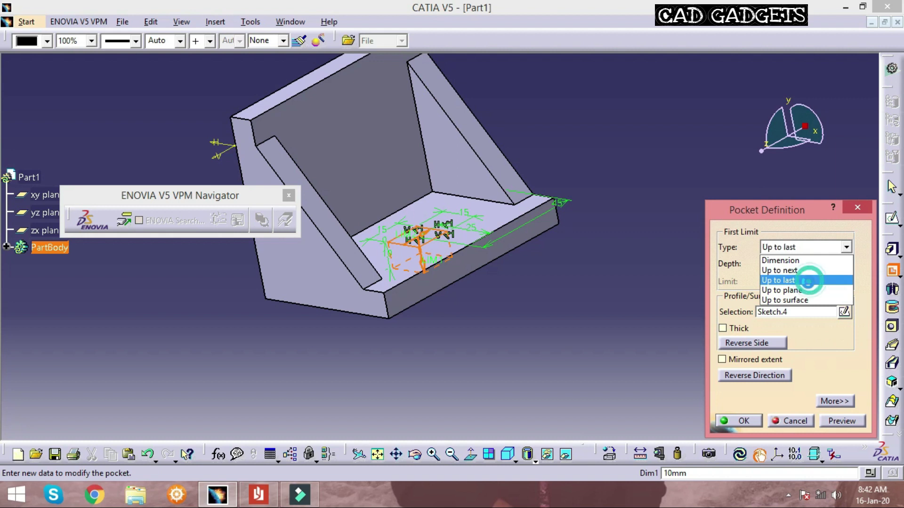
{"action": "left_click", "coordinate": [741, 421]}
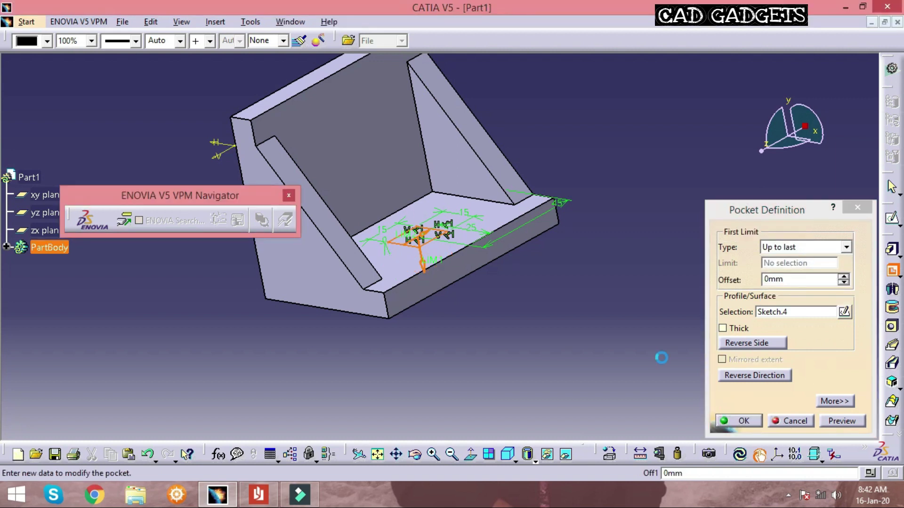
{"action": "left_click", "coordinate": [589, 327]}
{"action": "middle_click_drag", "start_coordinate": [494, 181], "coordinate": [495, 185]}
{"action": "middle_click_drag", "start_coordinate": [439, 184], "coordinate": [320, 422]}
{"action": "left_click", "coordinate": [491, 107]}
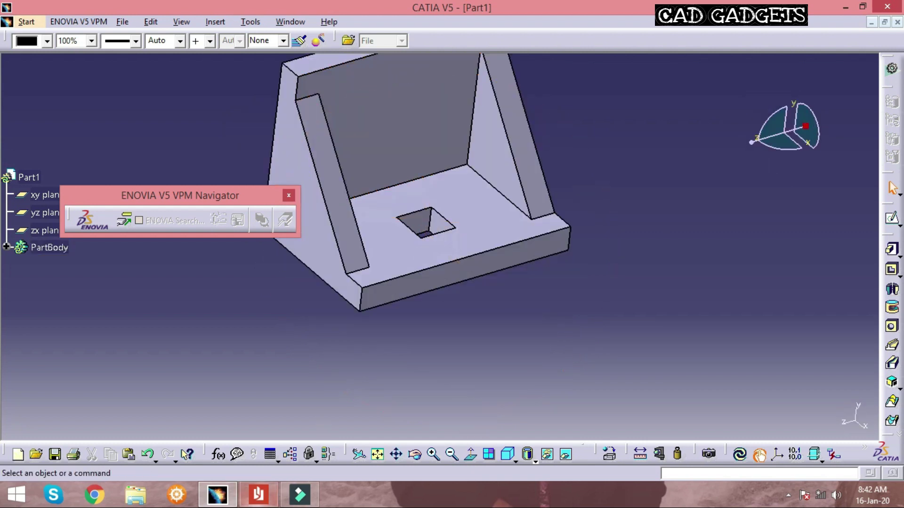
Step: Consult the reference drawing for the upright plate's hole, return to CATIA and open a sketch on that plate's inner face
{"action": "left_click", "coordinate": [258, 495]}
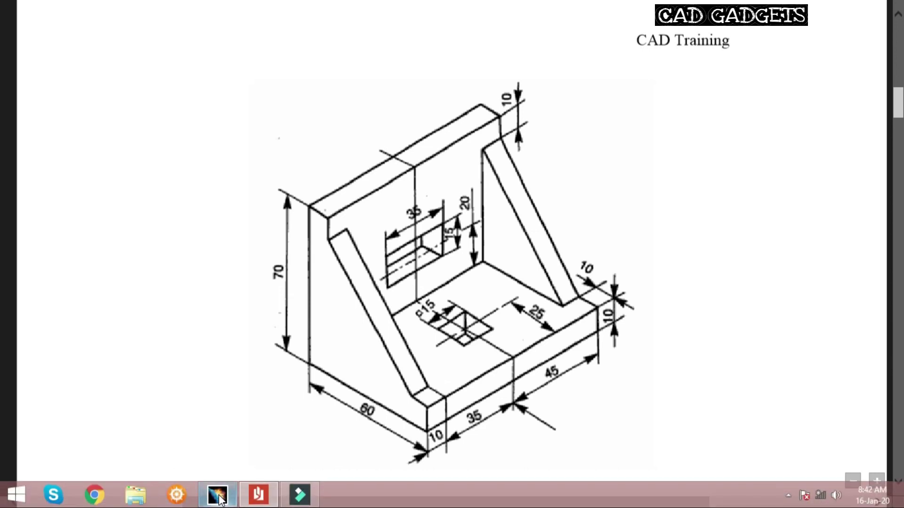
{"action": "left_click", "coordinate": [219, 500]}
{"action": "left_click", "coordinate": [379, 128]}
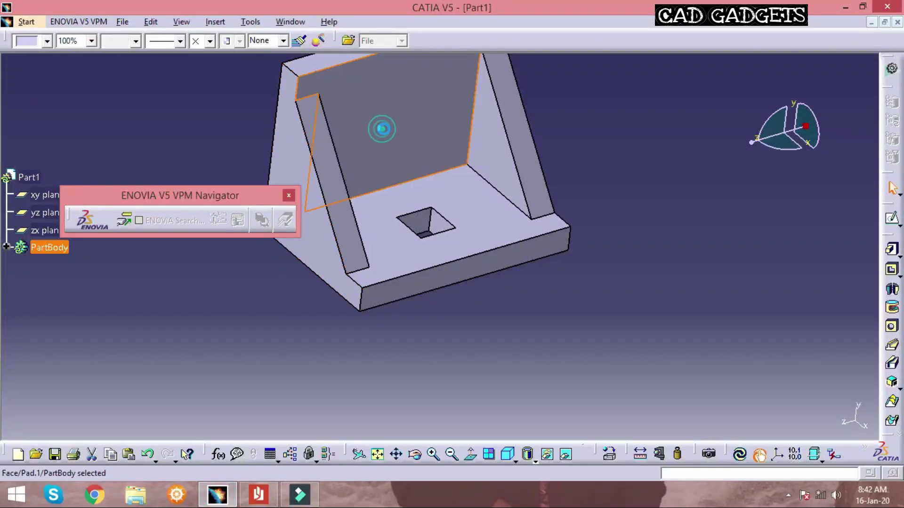
{"action": "left_click", "coordinate": [888, 219]}
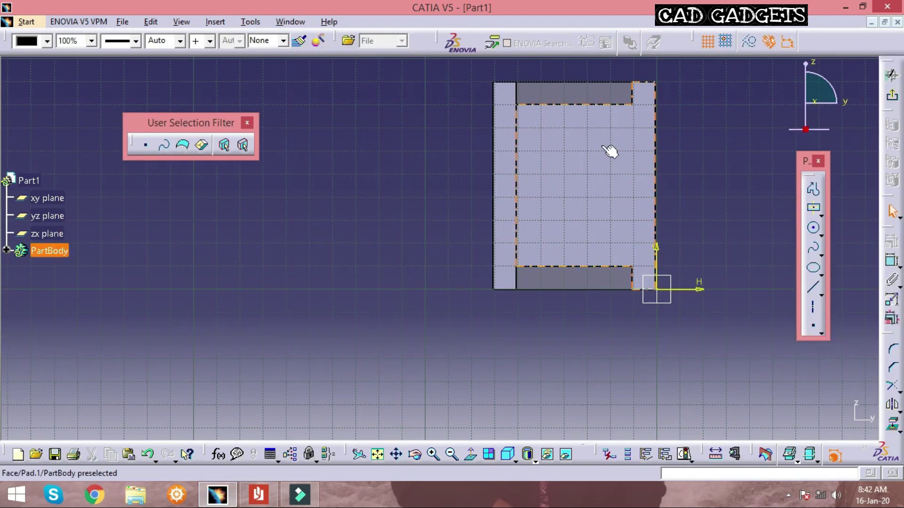
Step: Sketch a centered rectangle about 22 mm wide near the middle of the upright plate's face between the ribs
{"action": "left_click_drag", "start_coordinate": [821, 81], "coordinate": [757, 131]}
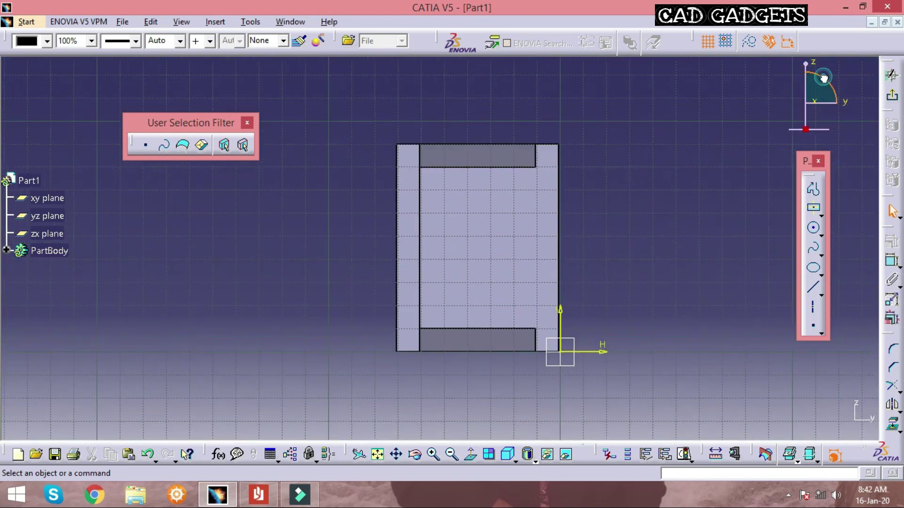
{"action": "mouse_move", "coordinate": [823, 78]}
{"action": "left_mouse_down"}
{"action": "mouse_move", "coordinate": [867, 147]}
{"action": "mouse_move", "coordinate": [718, 91]}
{"action": "mouse_move", "coordinate": [691, 97]}
{"action": "mouse_move", "coordinate": [710, 104]}
{"action": "left_mouse_up"}
{"action": "left_click", "coordinate": [813, 208]}
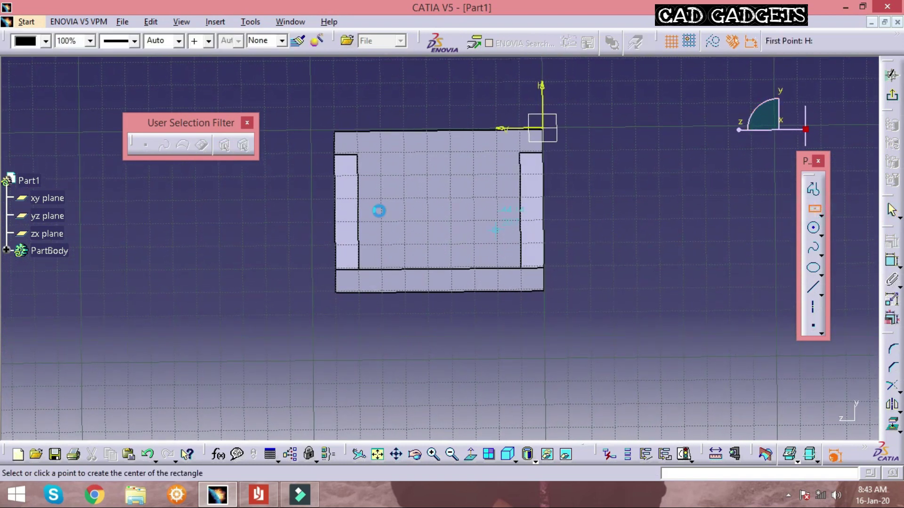
{"action": "scroll", "coordinate": [445, 209], "scroll_direction": "up", "scroll_amount": 1}
{"action": "mouse_move", "coordinate": [446, 209]}
{"action": "middle_mouse_down"}
{"action": "mouse_move", "coordinate": [442, 125]}
{"action": "mouse_move", "coordinate": [443, 203]}
{"action": "middle_mouse_up"}
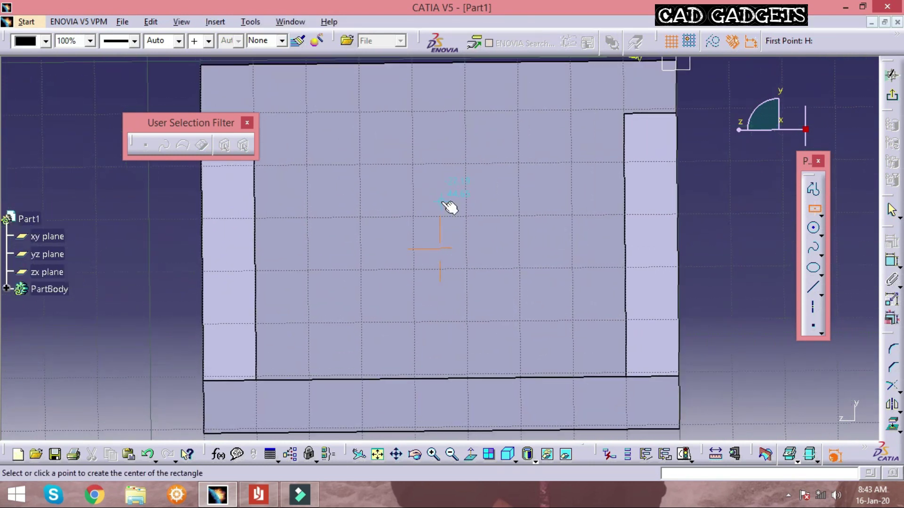
{"action": "left_click", "coordinate": [438, 231]}
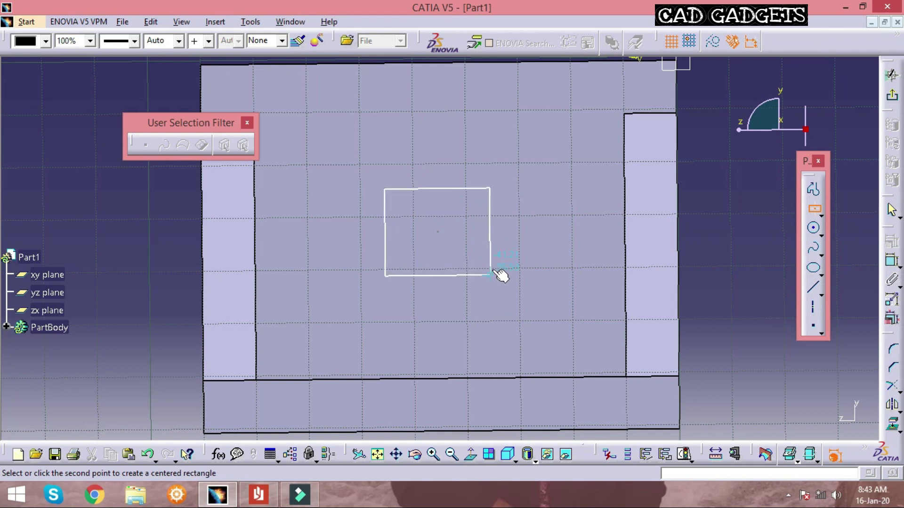
{"action": "left_click", "coordinate": [495, 266]}
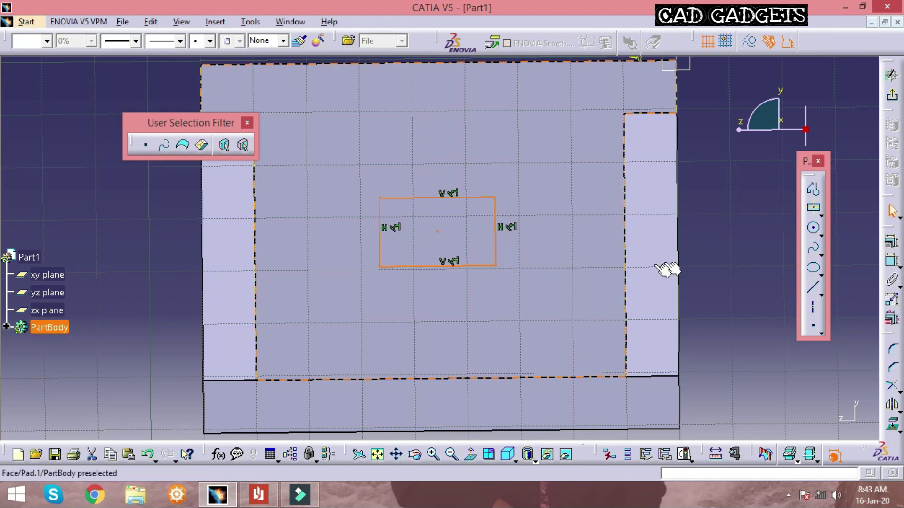
Step: Dimension the rectangle's horizontal side, set it to 35 mm per the reference drawing, and move the rectangle back toward the upright plate's middle
{"action": "left_click", "coordinate": [891, 260]}
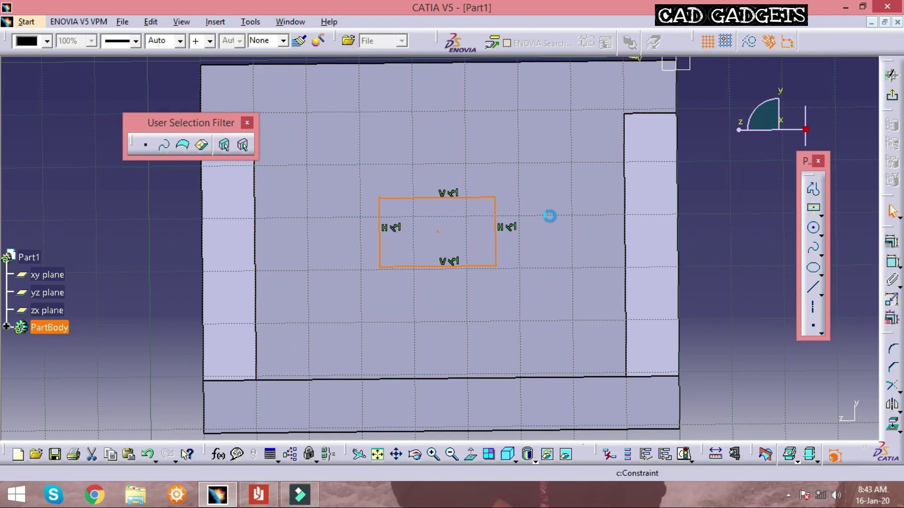
{"action": "left_click", "coordinate": [463, 198]}
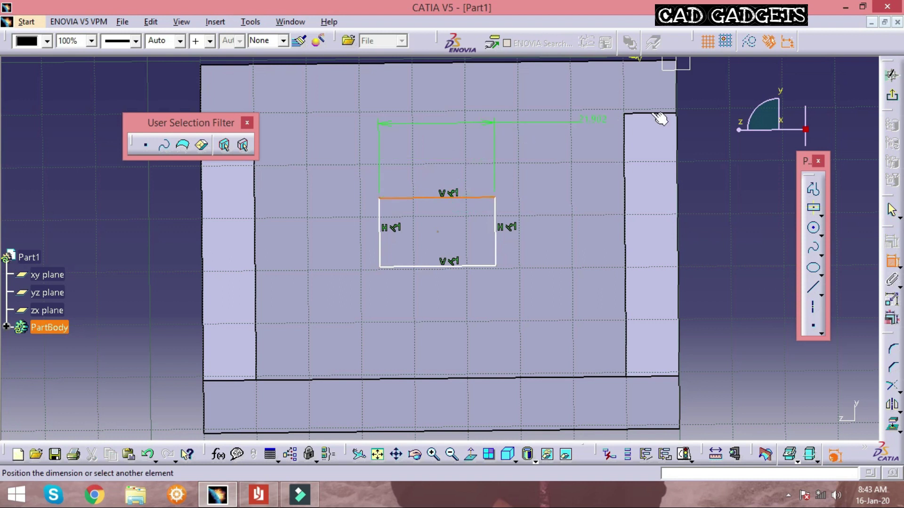
{"action": "left_click", "coordinate": [699, 98]}
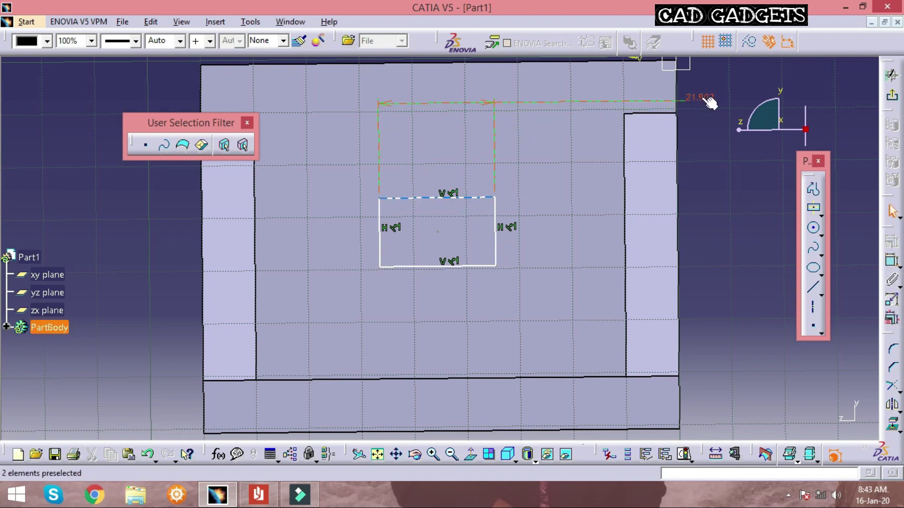
{"action": "left_click", "coordinate": [258, 494]}
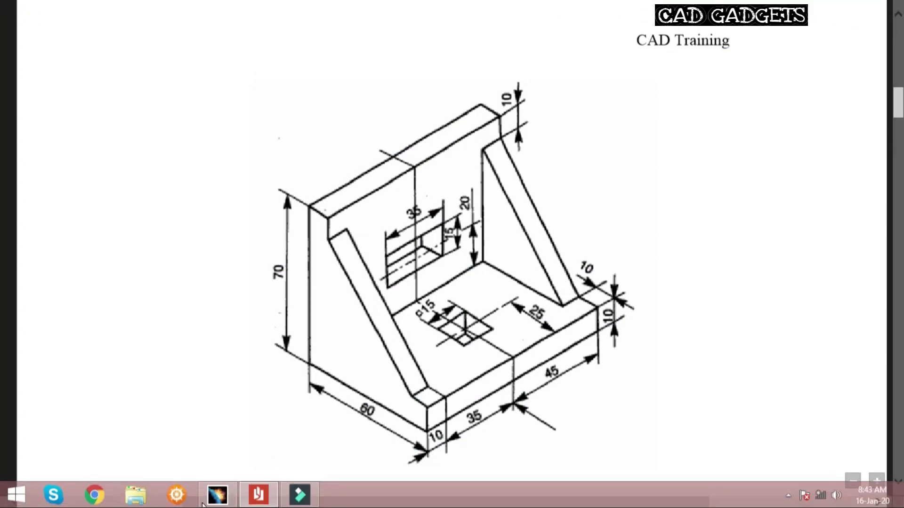
{"action": "left_click", "coordinate": [217, 494]}
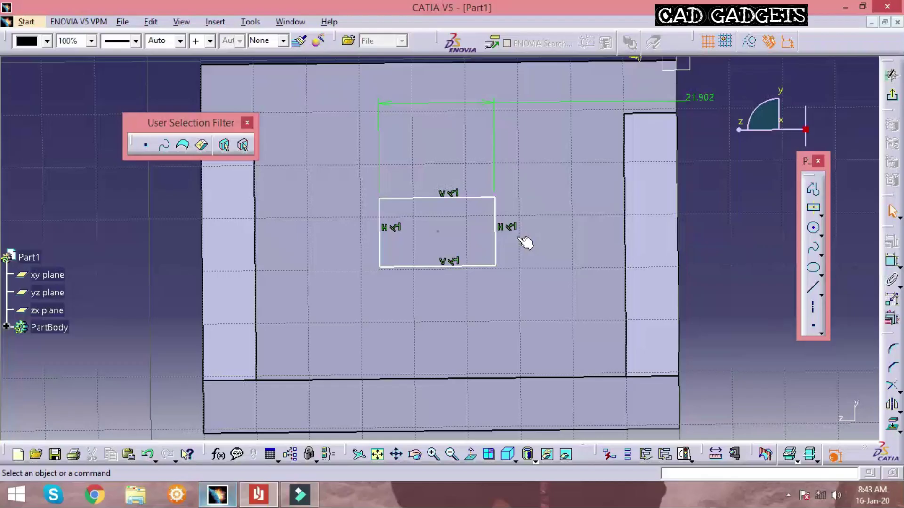
{"action": "double_click", "coordinate": [697, 97]}
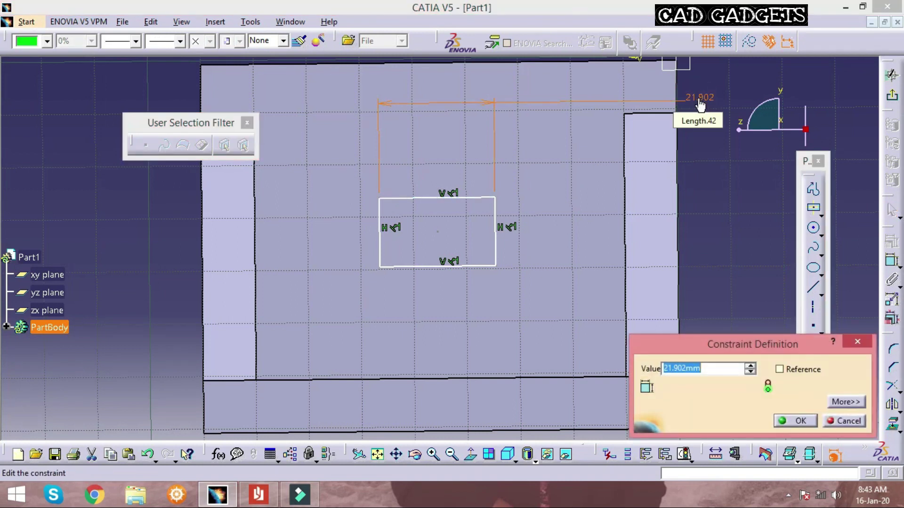
{"action": "type", "text": "35"}
{"action": "key", "text": "Return"}
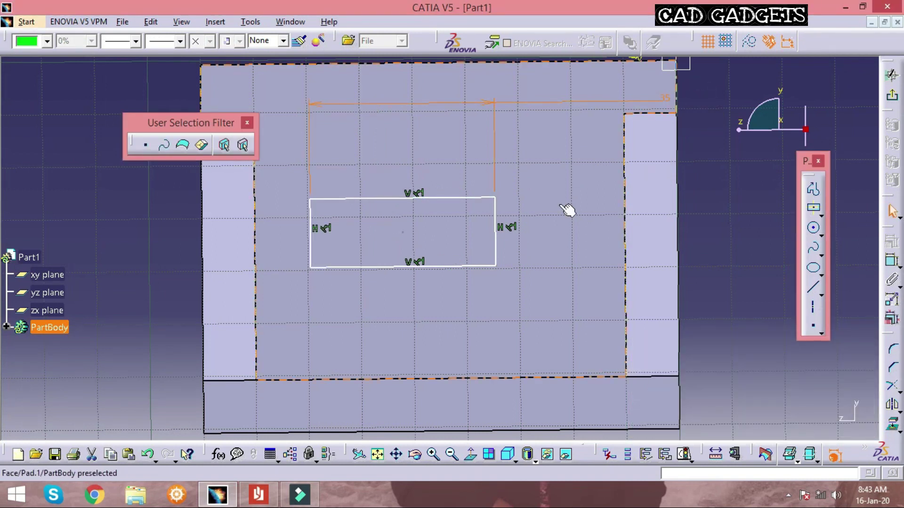
{"action": "left_click", "coordinate": [404, 233]}
{"action": "mouse_move", "coordinate": [424, 232]}
{"action": "left_mouse_down"}
{"action": "mouse_move", "coordinate": [444, 234]}
{"action": "mouse_move", "coordinate": [432, 231]}
{"action": "left_mouse_up"}
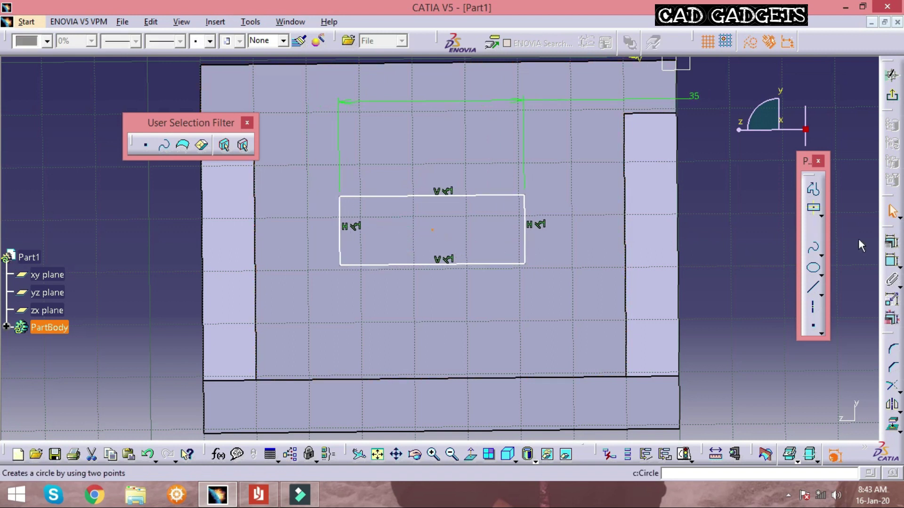
{"action": "left_click", "coordinate": [891, 260]}
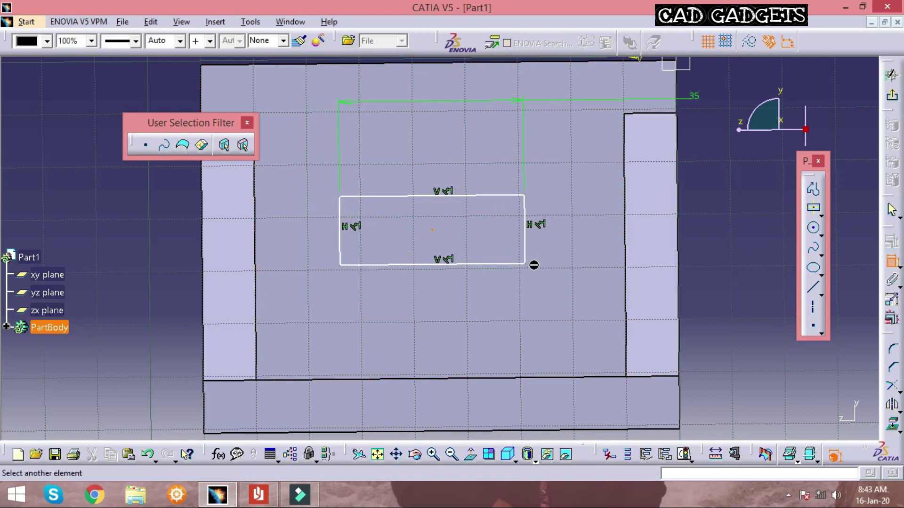
{"action": "left_click", "coordinate": [559, 244]}
{"action": "left_click", "coordinate": [763, 221]}
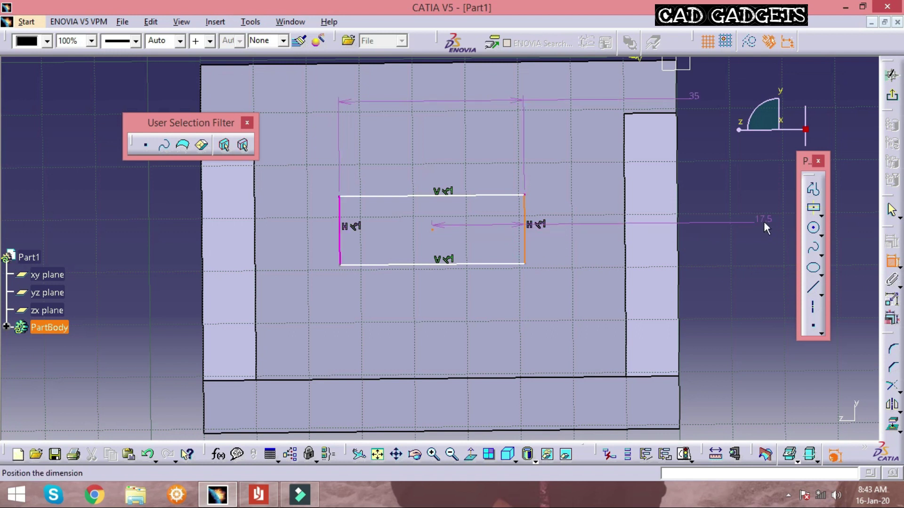
{"action": "left_click", "coordinate": [888, 263]}
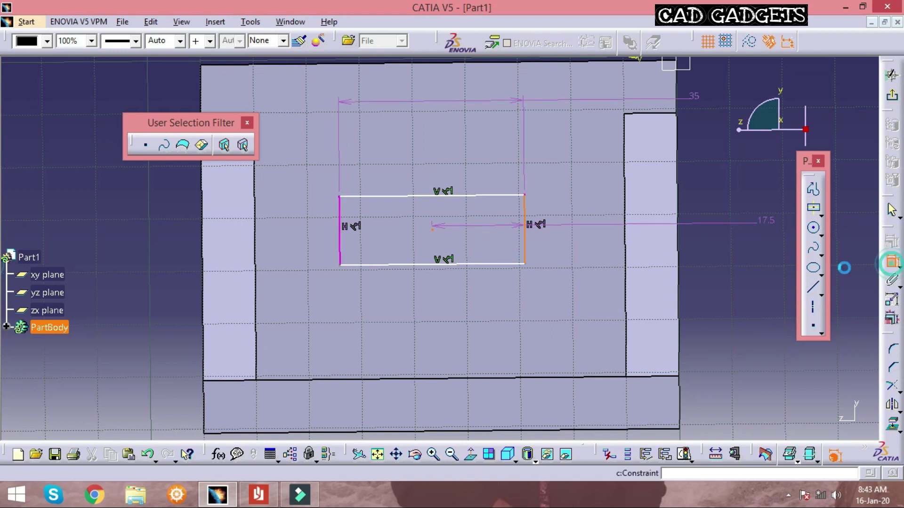
{"action": "left_click", "coordinate": [731, 259]}
Step: Dimension the rectangle's vertical side and set it to 15 mm
{"action": "left_click", "coordinate": [890, 263]}
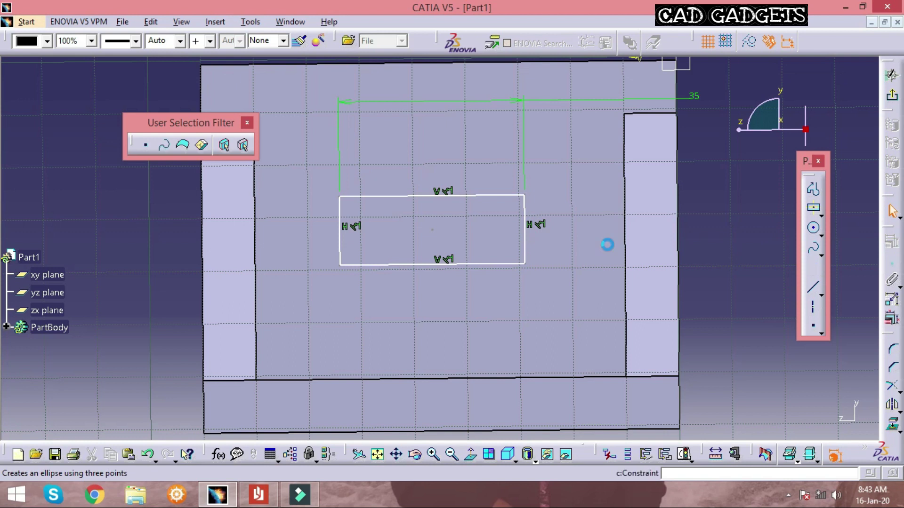
{"action": "left_click", "coordinate": [524, 232]}
{"action": "left_click", "coordinate": [764, 215]}
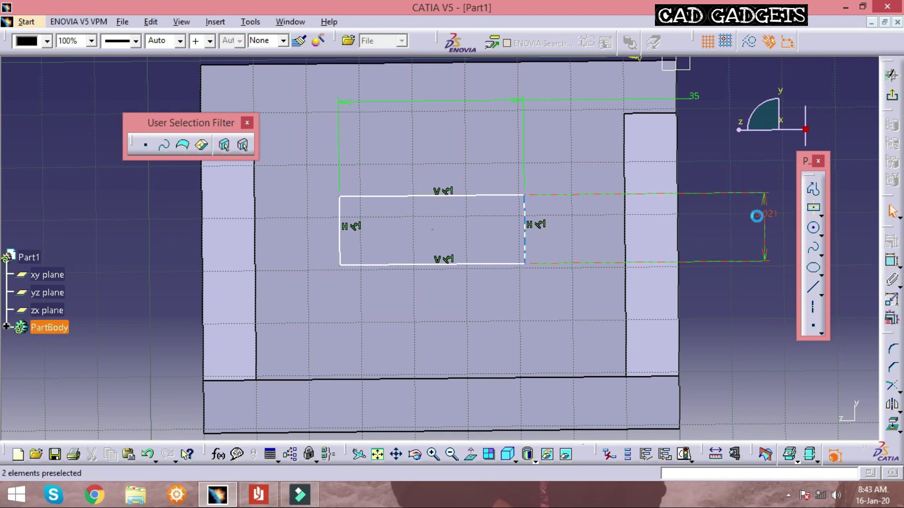
{"action": "double_click", "coordinate": [764, 213]}
{"action": "type", "text": "15mm"}
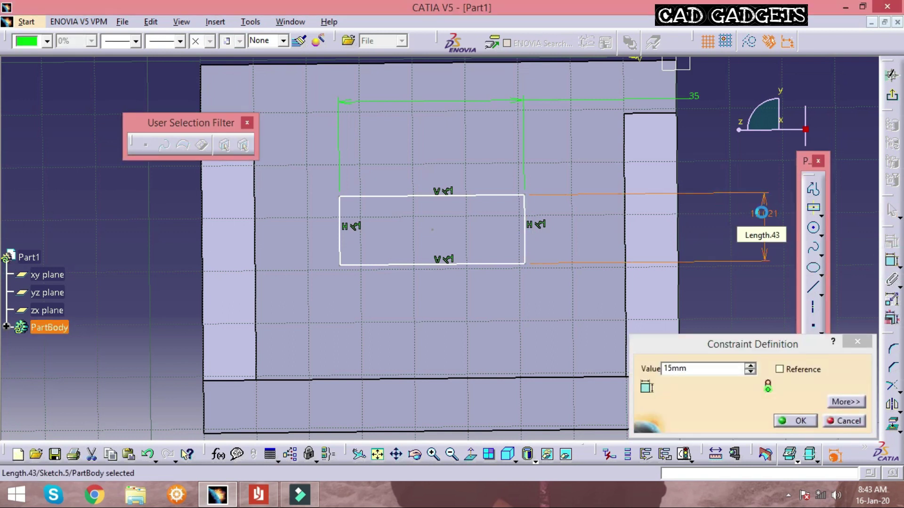
{"action": "key", "text": "Return"}
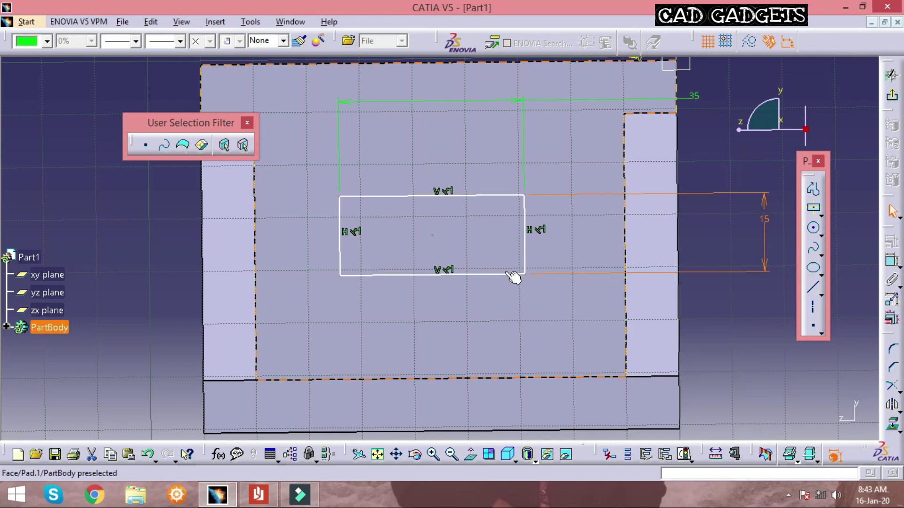
Step: Check the reference drawing, return to CATIA and dimension the rectangle's center from the base plate's upper edge at 20 mm
{"action": "key", "text": "alt+Tab"}
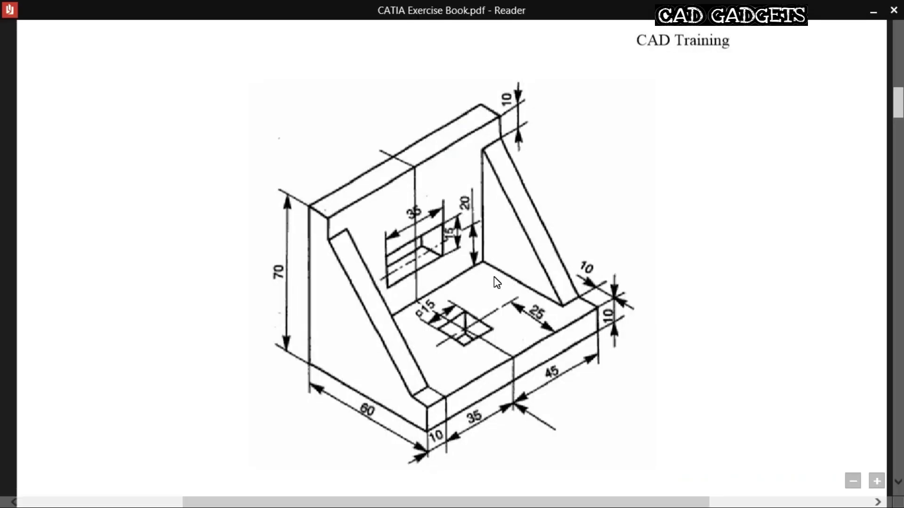
{"action": "key", "text": "alt+Tab"}
{"action": "key", "text": "alt+Tab"}
{"action": "key", "text": "alt+Tab"}
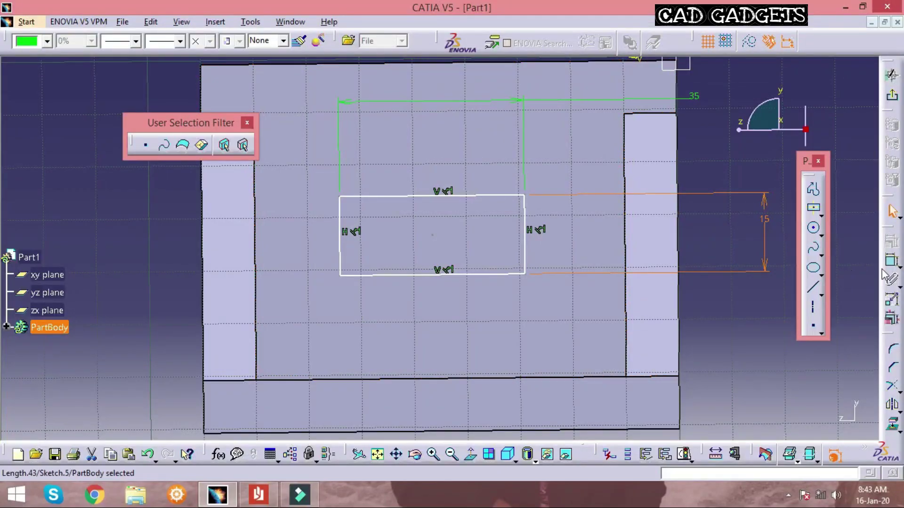
{"action": "left_click", "coordinate": [609, 278]}
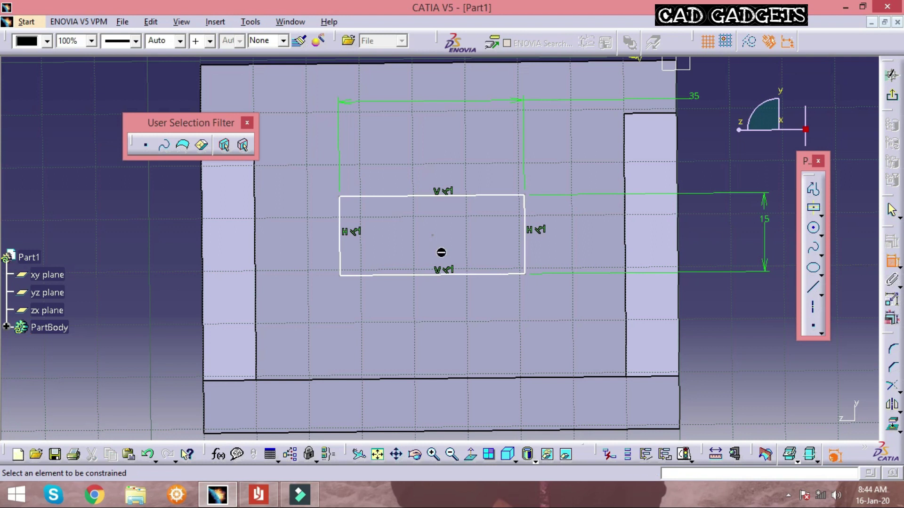
{"action": "left_click", "coordinate": [432, 234]}
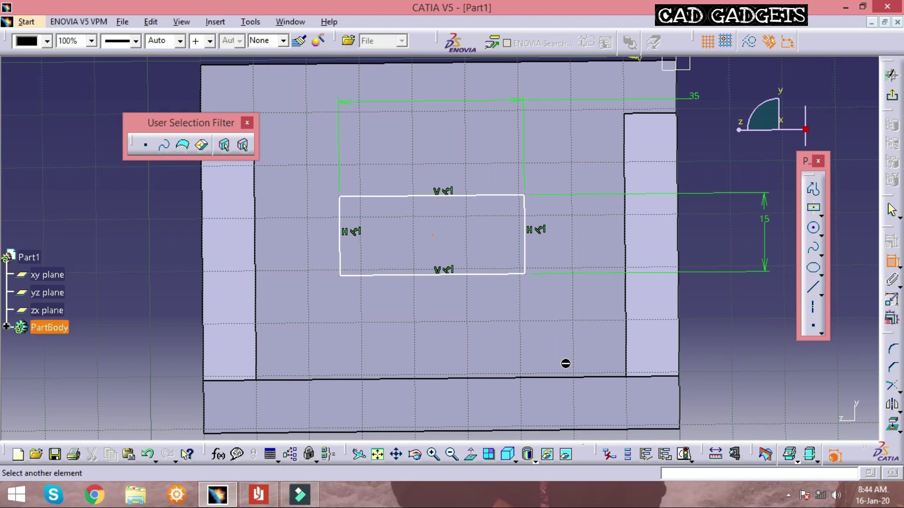
{"action": "left_click", "coordinate": [578, 380]}
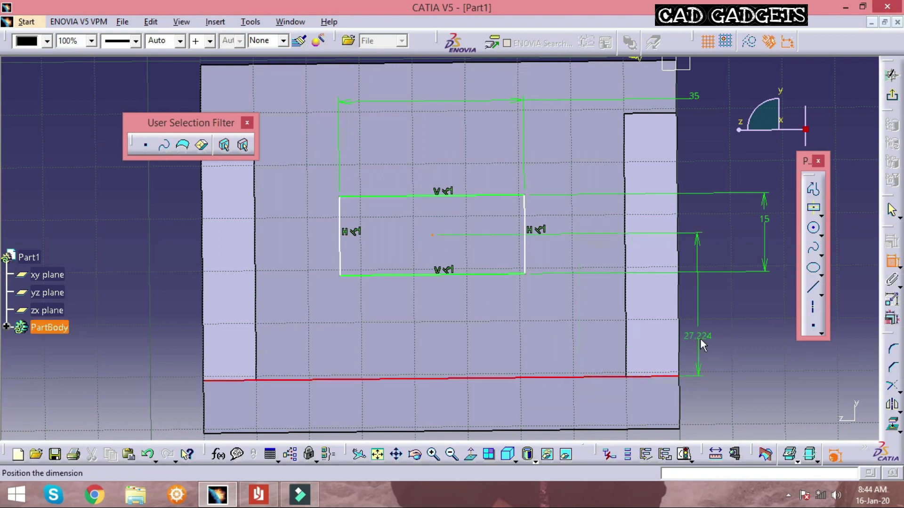
{"action": "left_click", "coordinate": [701, 337]}
{"action": "double_click", "coordinate": [702, 336]}
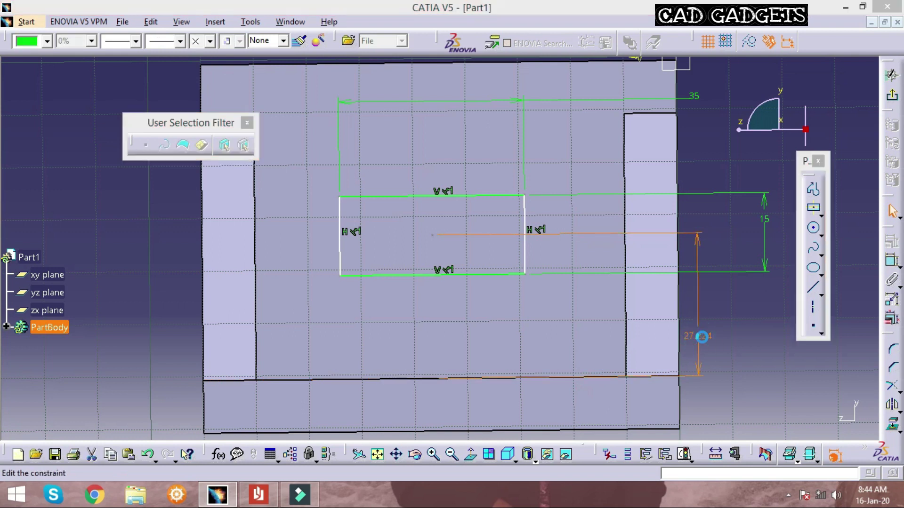
{"action": "key", "text": "Return"}
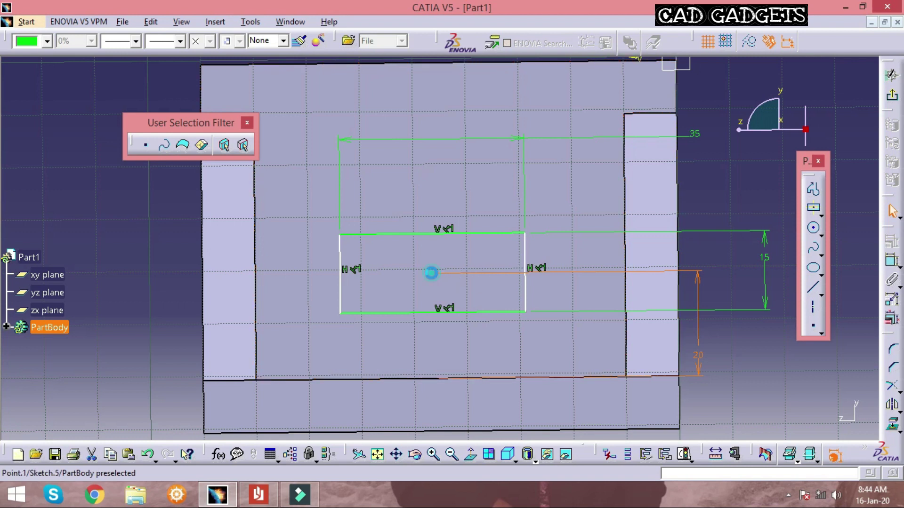
Step: Dimension the distance from the rectangle's center to the bracket's short side edge and set it to 45 mm
{"action": "left_click", "coordinate": [431, 273]}
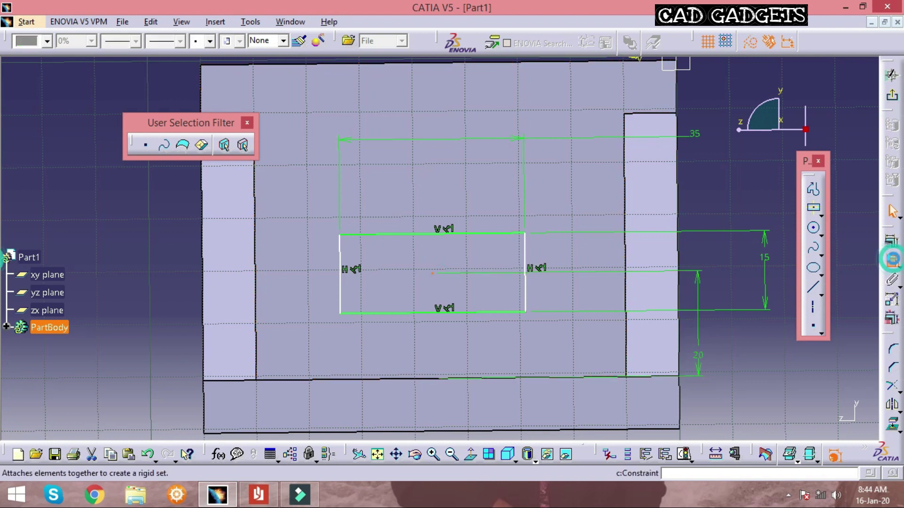
{"action": "left_click", "coordinate": [892, 258]}
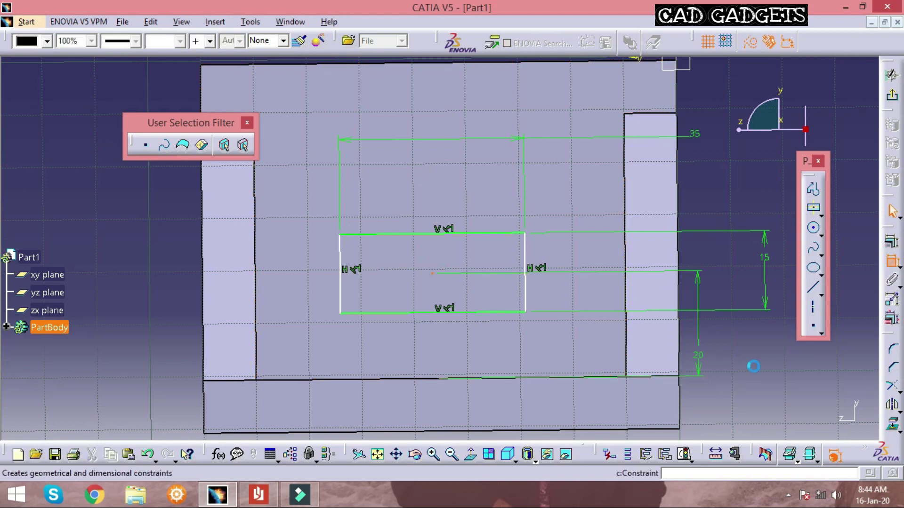
{"action": "left_click", "coordinate": [682, 406]}
{"action": "left_click", "coordinate": [765, 187]}
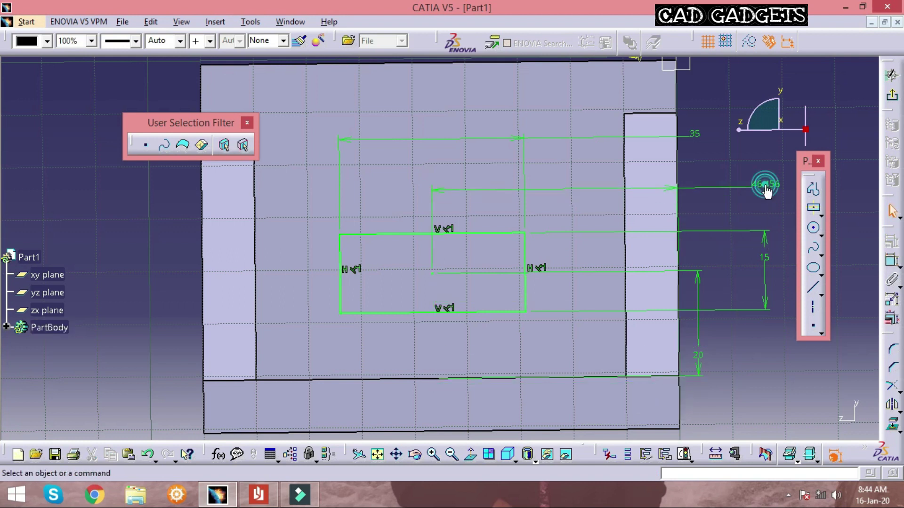
{"action": "double_click", "coordinate": [765, 186]}
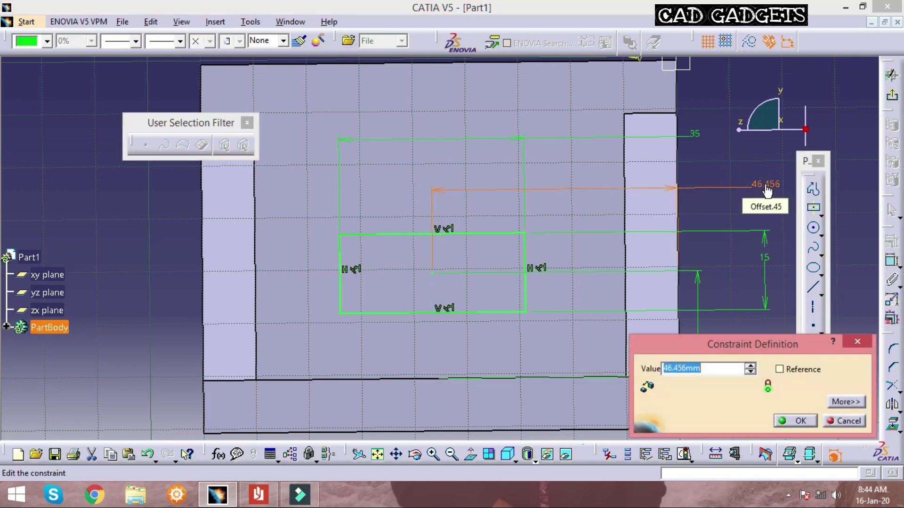
{"action": "type", "text": "45"}
{"action": "key", "text": "Return"}
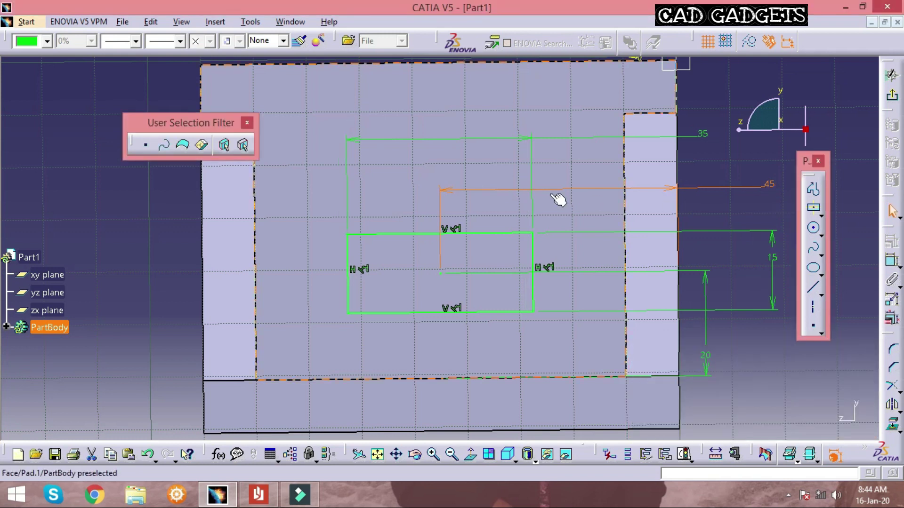
Step: Exit the sketch and cut the rectangle through the upright plate with a Pocket limited Up to last
{"action": "middle_click_drag", "start_coordinate": [557, 197], "coordinate": [547, 283]}
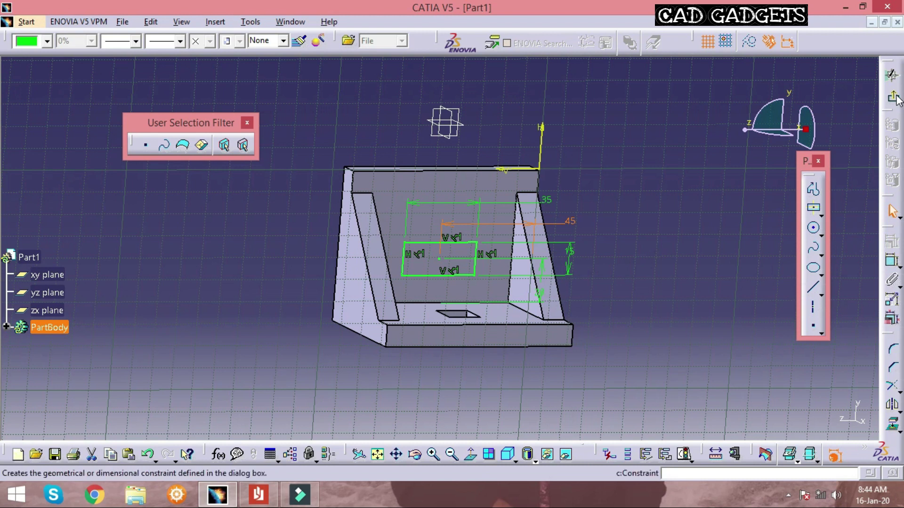
{"action": "left_click", "coordinate": [891, 74]}
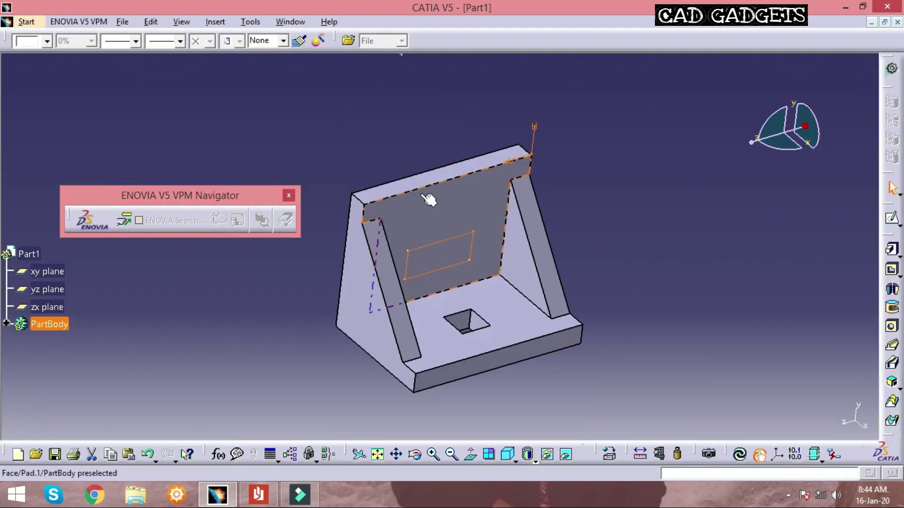
{"action": "left_click", "coordinate": [891, 272]}
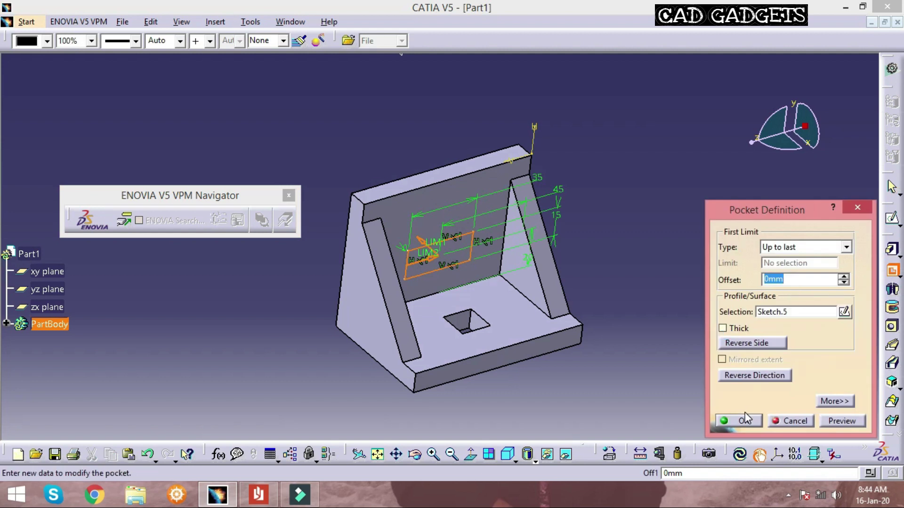
{"action": "left_click", "coordinate": [745, 418]}
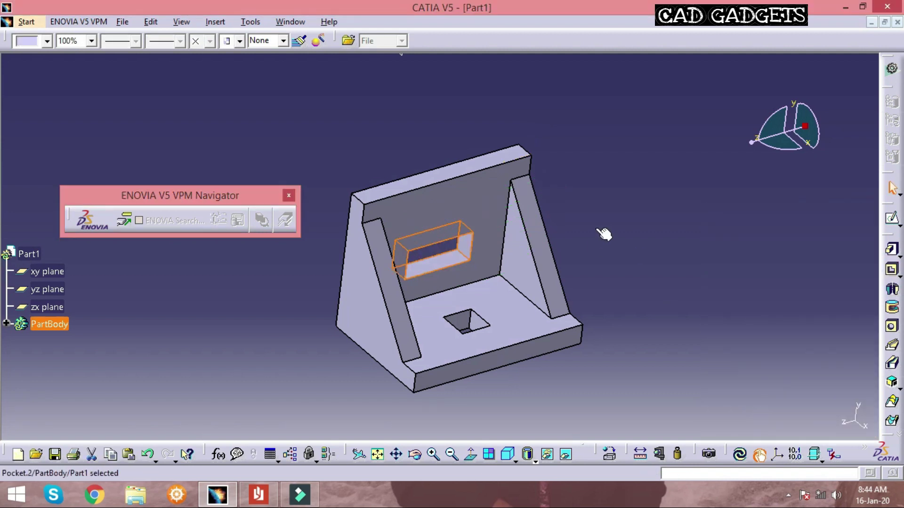
{"action": "left_click", "coordinate": [636, 194]}
Step: Compare the bracket's ribs and both rectangular holes with the reference drawing and return to the CATIA model
{"action": "middle_click_drag", "start_coordinate": [635, 194], "coordinate": [569, 196]}
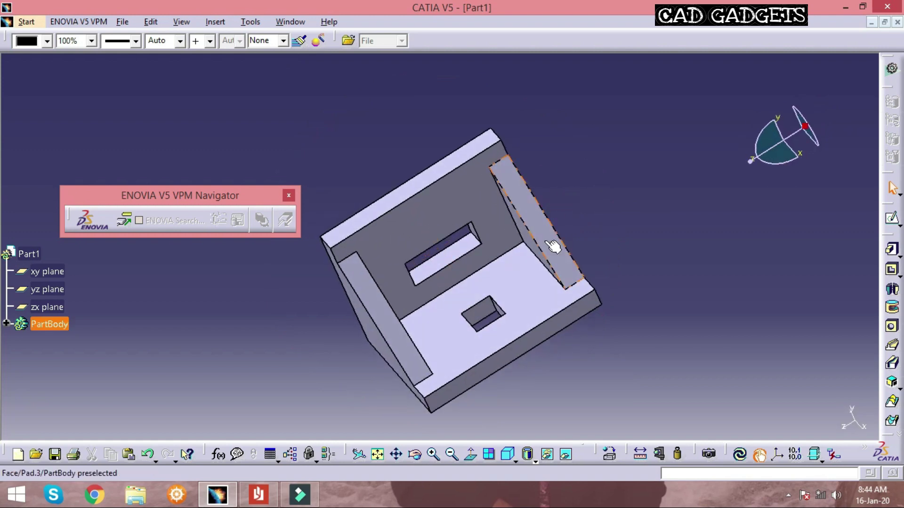
{"action": "key", "text": "alt+Tab"}
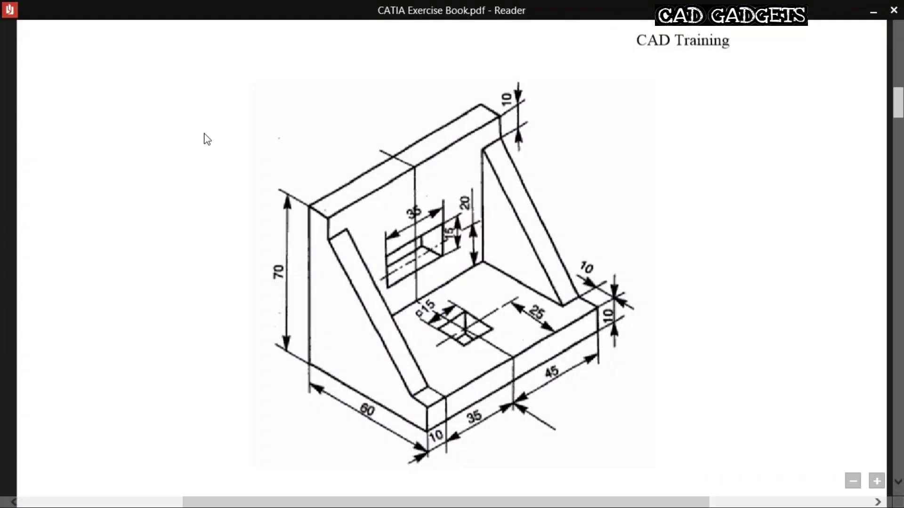
{"action": "key", "text": "alt+Tab"}
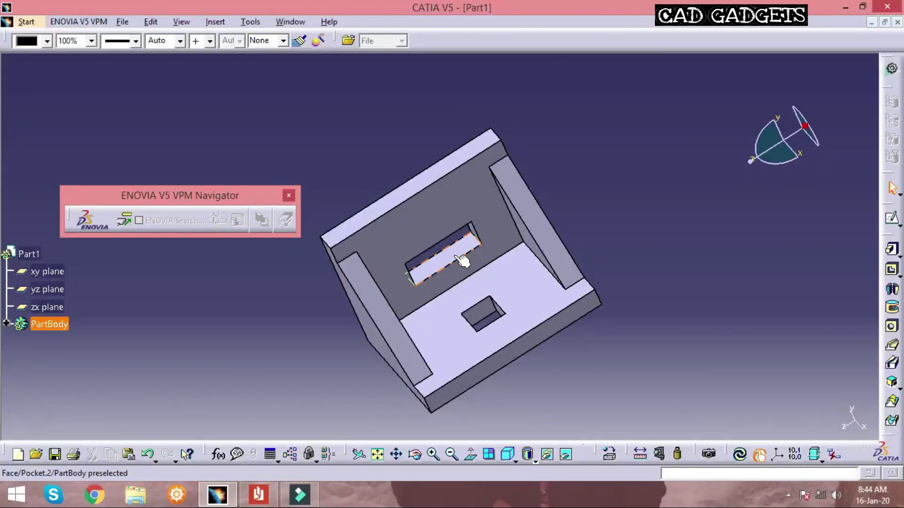
{"action": "middle_click_drag", "start_coordinate": [521, 238], "coordinate": [600, 198]}
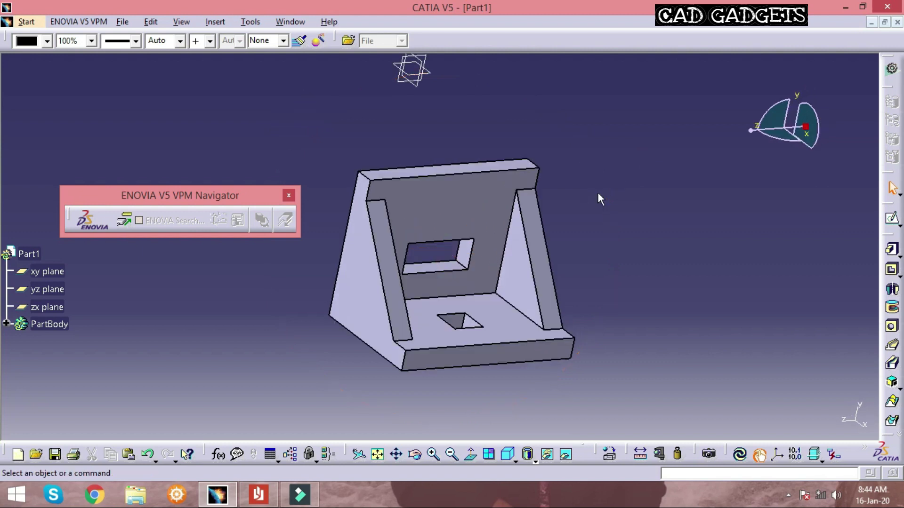